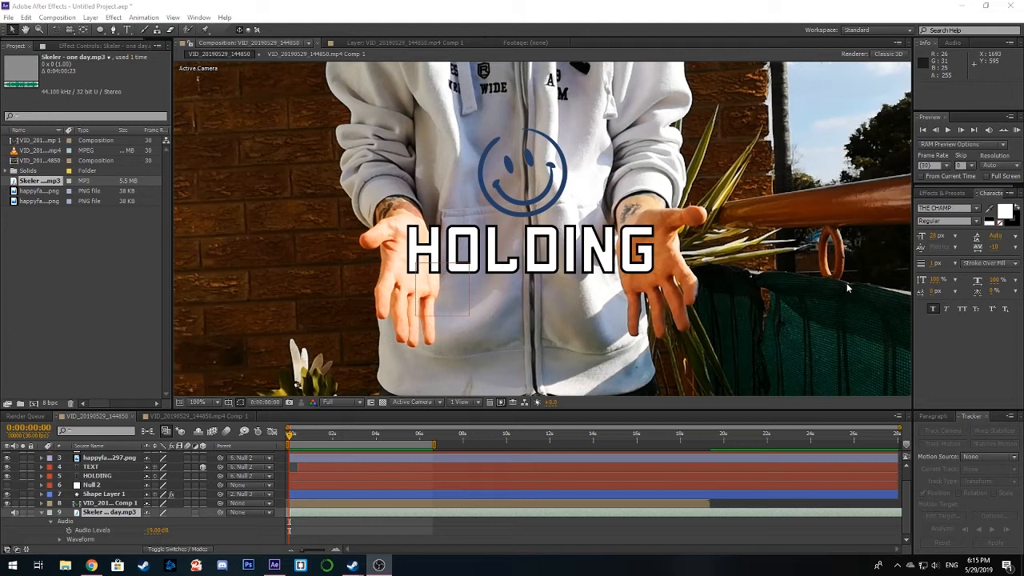
Preview the finished composition with the HOLDING TEXT title and smiley face, and scrub through its opening second.
{"action": "left_click", "coordinate": [1019, 133]}
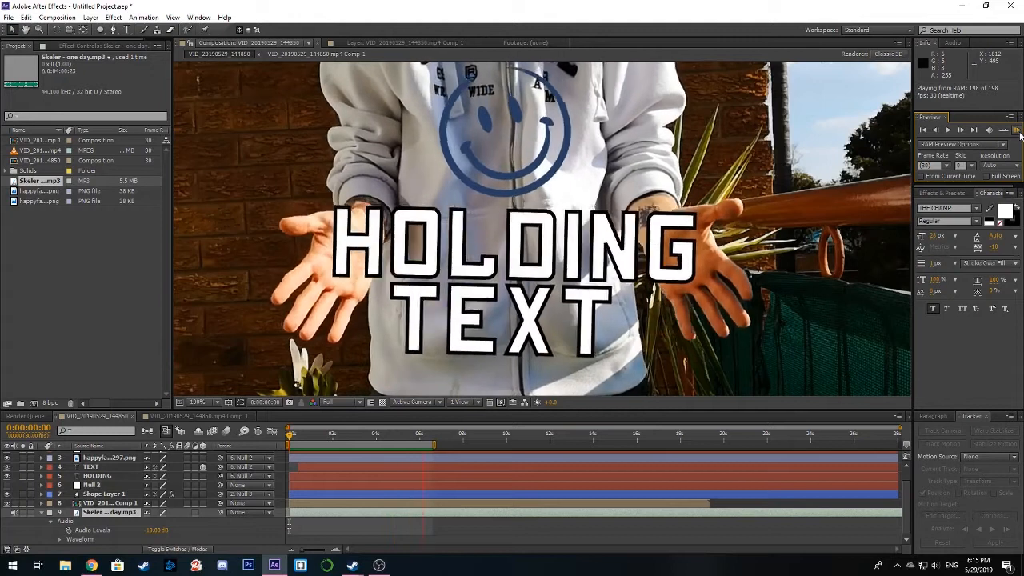
{"action": "left_click", "coordinate": [1017, 131]}
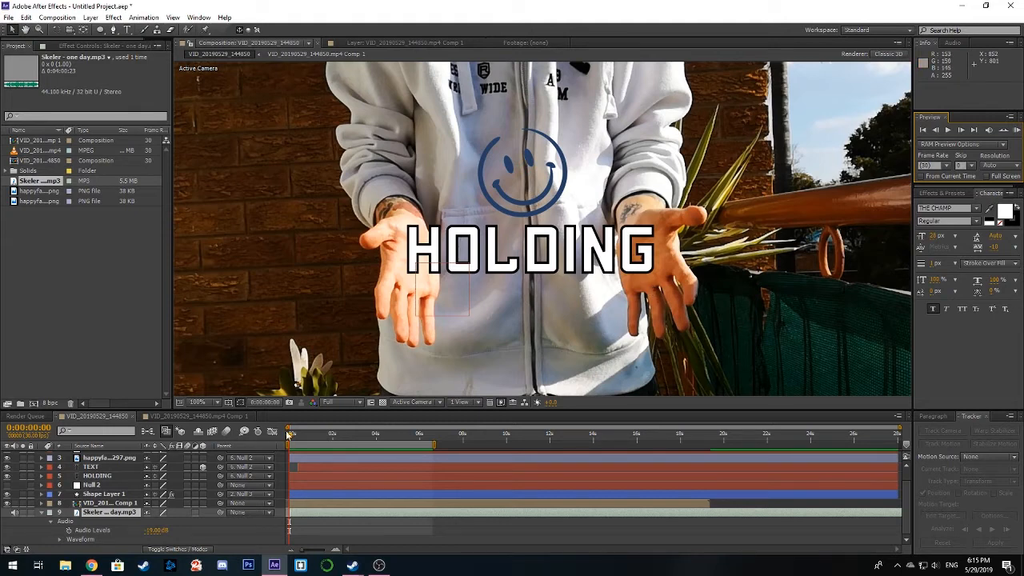
{"action": "left_click_drag", "start_coordinate": [289, 435], "coordinate": [314, 446]}
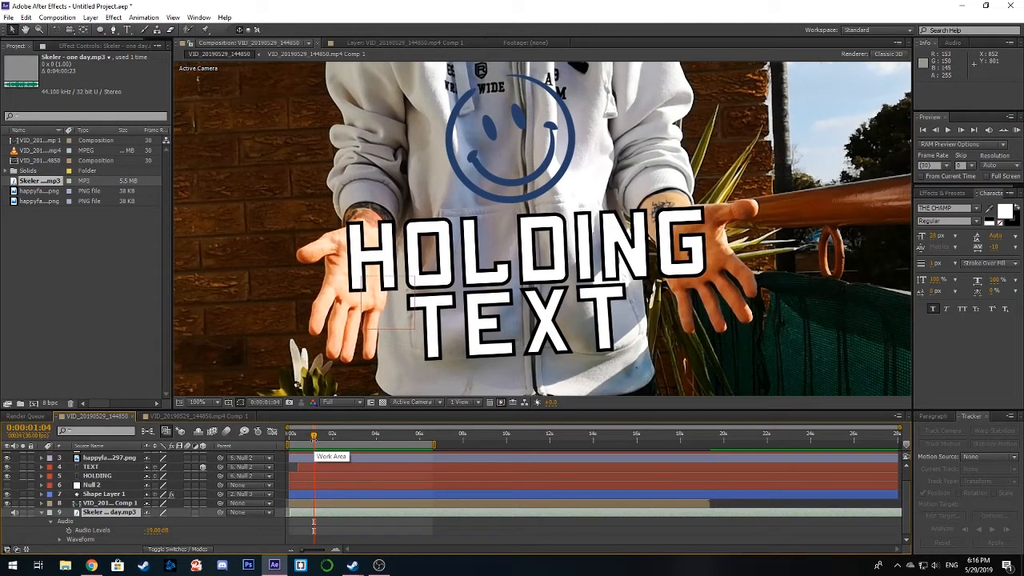
{"action": "mouse_move", "coordinate": [315, 438]}
{"action": "left_mouse_down"}
{"action": "mouse_move", "coordinate": [364, 440]}
{"action": "mouse_move", "coordinate": [304, 444]}
{"action": "left_mouse_up"}
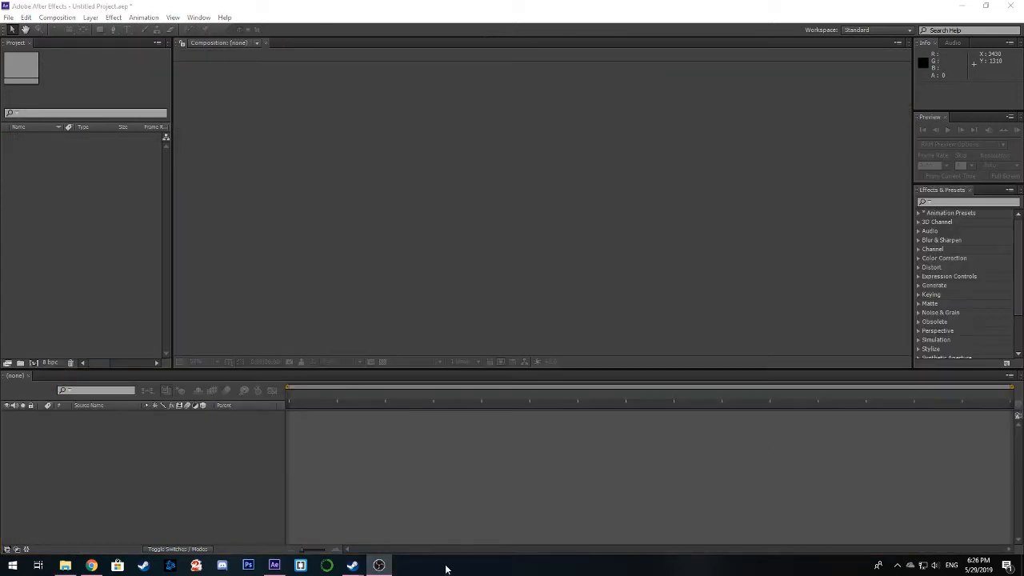
Import happyface-png-2-300x297.png and track text in hand.mp4 into the project.
{"action": "left_click", "coordinate": [66, 565]}
{"action": "left_click_drag", "start_coordinate": [521, 236], "coordinate": [91, 256]}
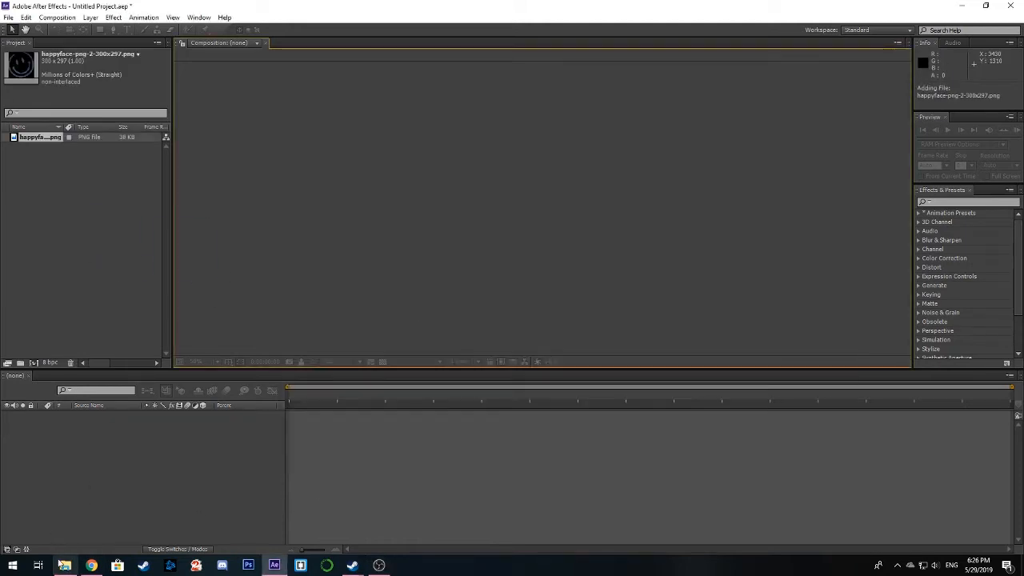
{"action": "left_click", "coordinate": [66, 566]}
{"action": "left_click_drag", "start_coordinate": [686, 243], "coordinate": [69, 203]}
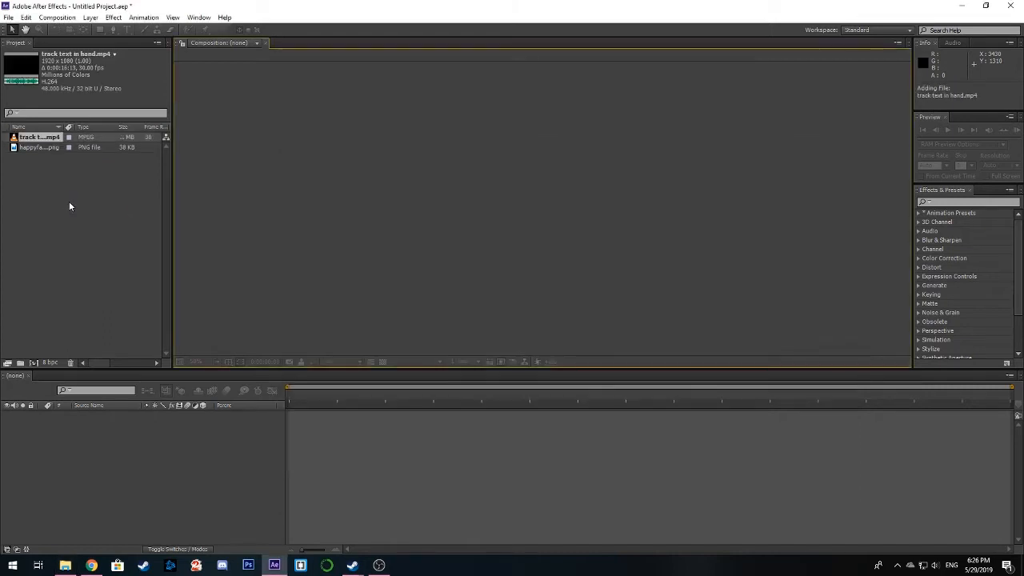
Create a new composition from the track text in hand.mp4 footage.
{"action": "left_click", "coordinate": [36, 149]}
{"action": "left_click", "coordinate": [35, 141]}
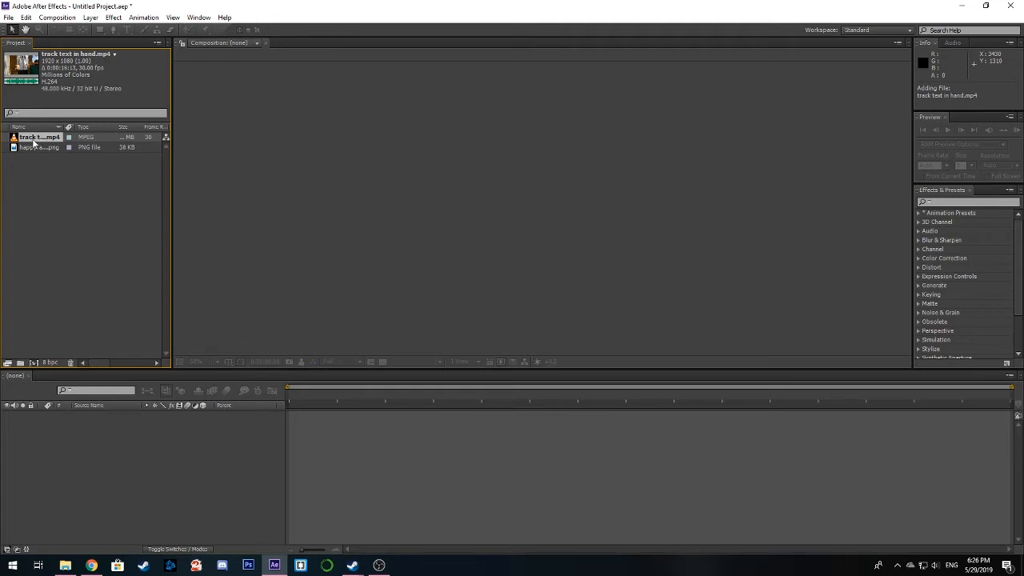
{"action": "left_click_drag", "start_coordinate": [39, 140], "coordinate": [129, 445]}
{"action": "left_click_drag", "start_coordinate": [506, 254], "coordinate": [461, 263]}
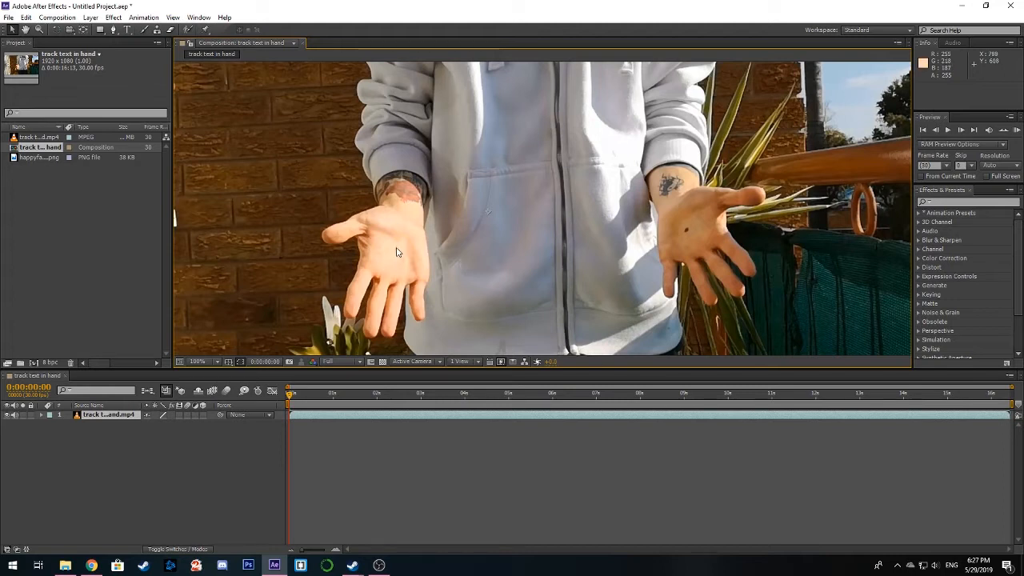
Examine the dots drawn on both palms in the footage up close as possible tracking markers.
{"action": "scroll", "coordinate": [396, 252], "scroll_direction": "up", "scroll_amount": 4}
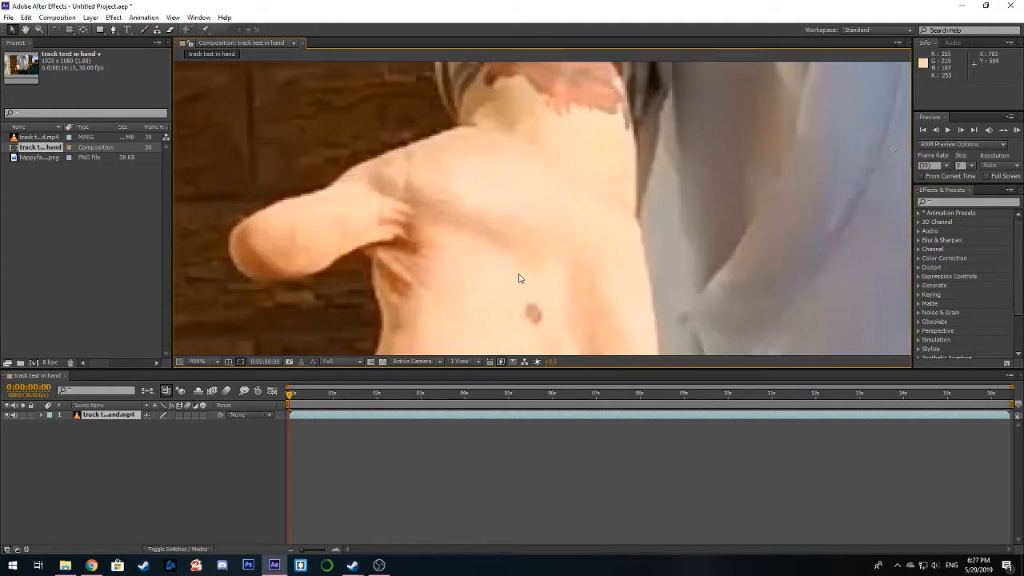
{"action": "scroll", "coordinate": [504, 276], "scroll_direction": "up", "scroll_amount": 1}
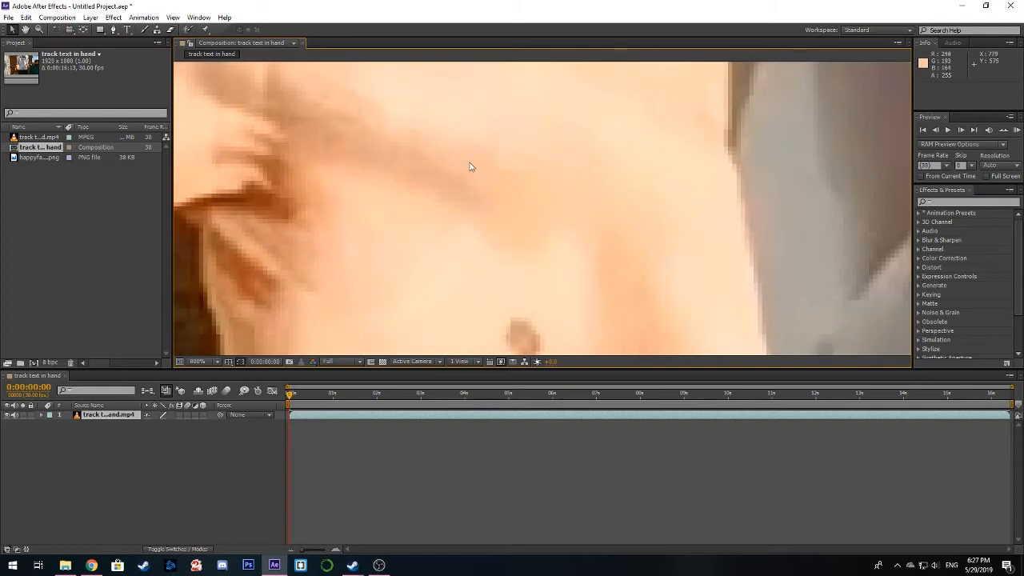
{"action": "scroll", "coordinate": [432, 236], "scroll_direction": "down", "scroll_amount": 3}
{"action": "scroll", "coordinate": [436, 285], "scroll_direction": "up", "scroll_amount": 2}
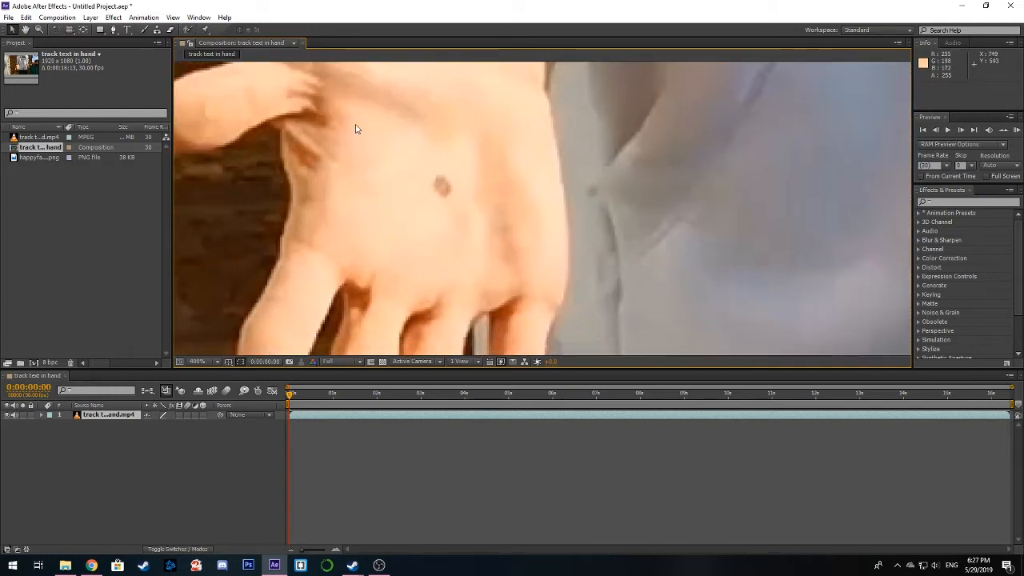
{"action": "scroll", "coordinate": [391, 235], "scroll_direction": "down", "scroll_amount": 2}
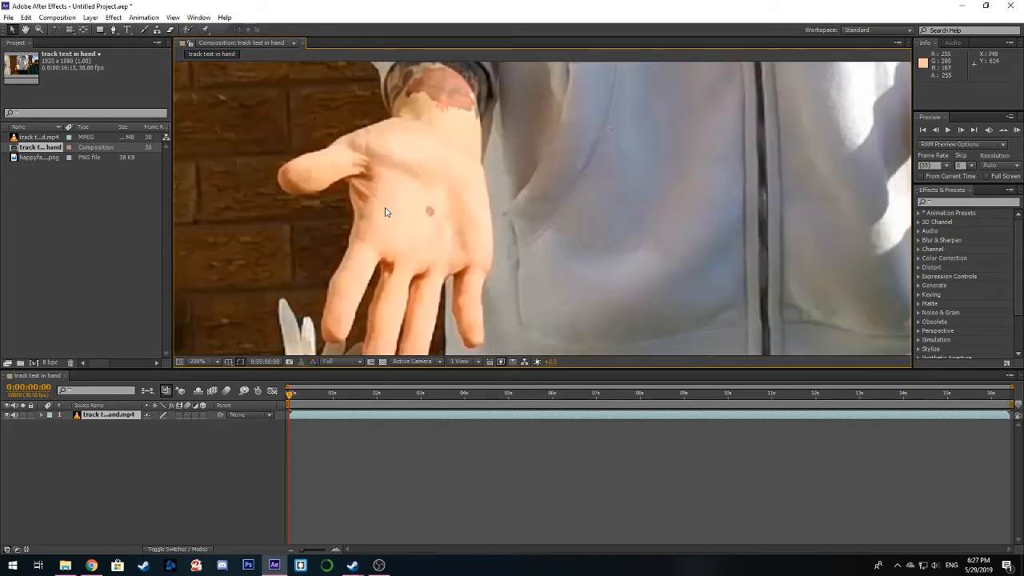
{"action": "scroll", "coordinate": [462, 221], "scroll_direction": "down", "scroll_amount": 2}
{"action": "scroll", "coordinate": [416, 224], "scroll_direction": "up", "scroll_amount": 2}
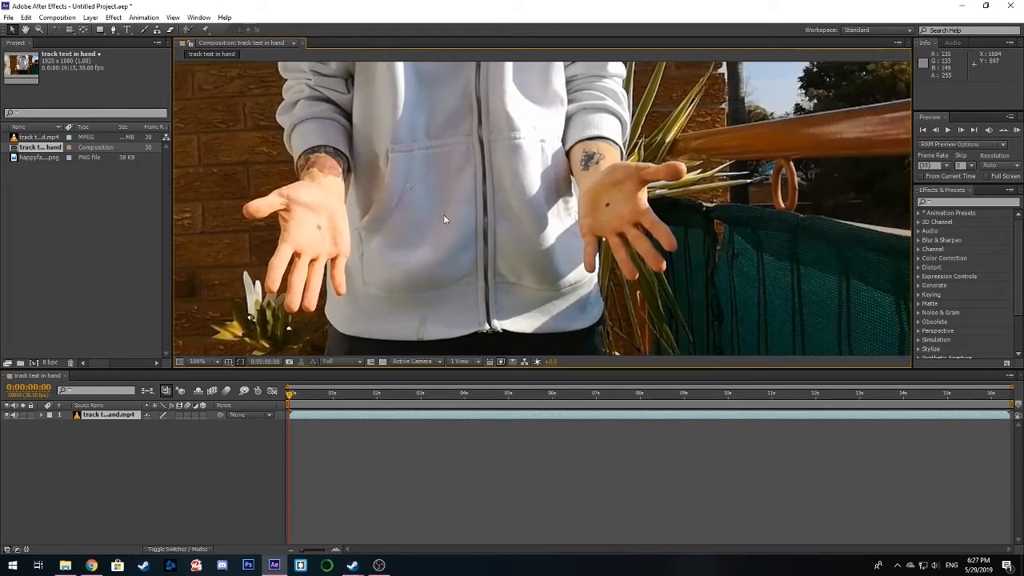
{"action": "scroll", "coordinate": [445, 218], "scroll_direction": "up", "scroll_amount": 4}
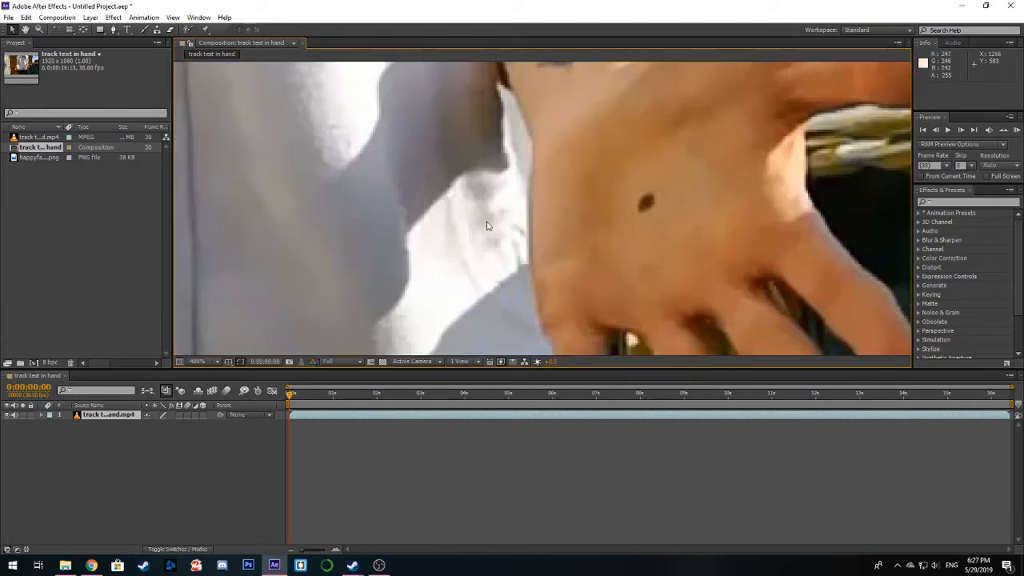
{"action": "left_click_drag", "start_coordinate": [489, 226], "coordinate": [774, 196]}
{"action": "left_click_drag", "start_coordinate": [455, 195], "coordinate": [557, 192]}
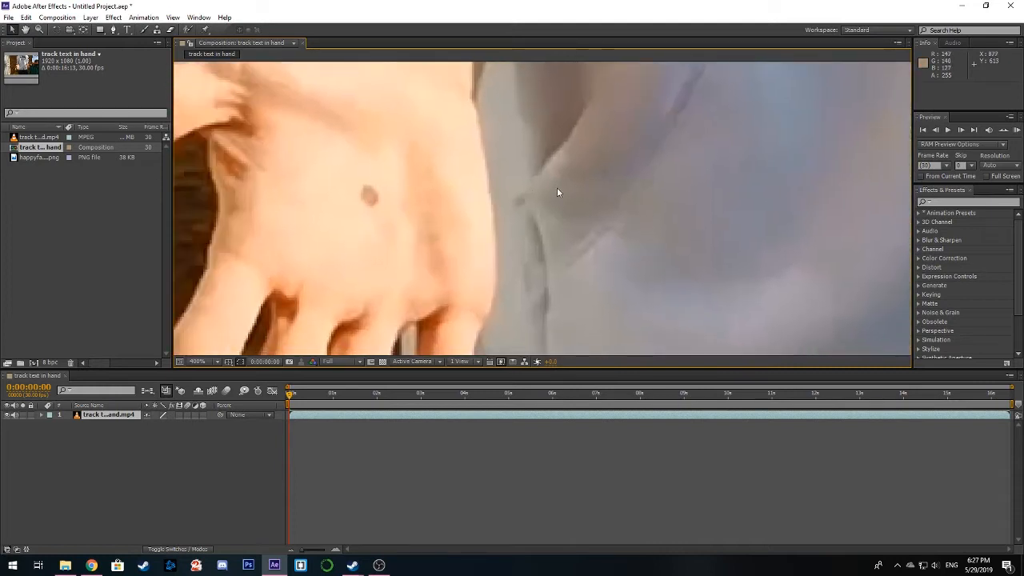
{"action": "scroll", "coordinate": [520, 185], "scroll_direction": "down", "scroll_amount": 6}
{"action": "scroll", "coordinate": [530, 215], "scroll_direction": "up", "scroll_amount": 2}
{"action": "left_click_drag", "start_coordinate": [540, 215], "coordinate": [537, 208]}
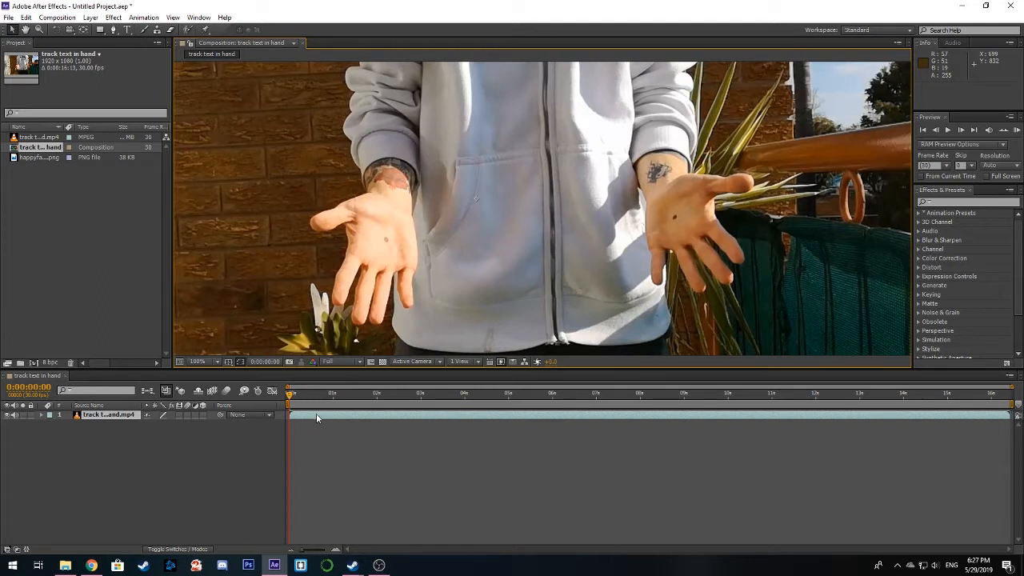
Find the Black & White effect and apply it to the hand footage.
{"action": "left_click", "coordinate": [974, 203]}
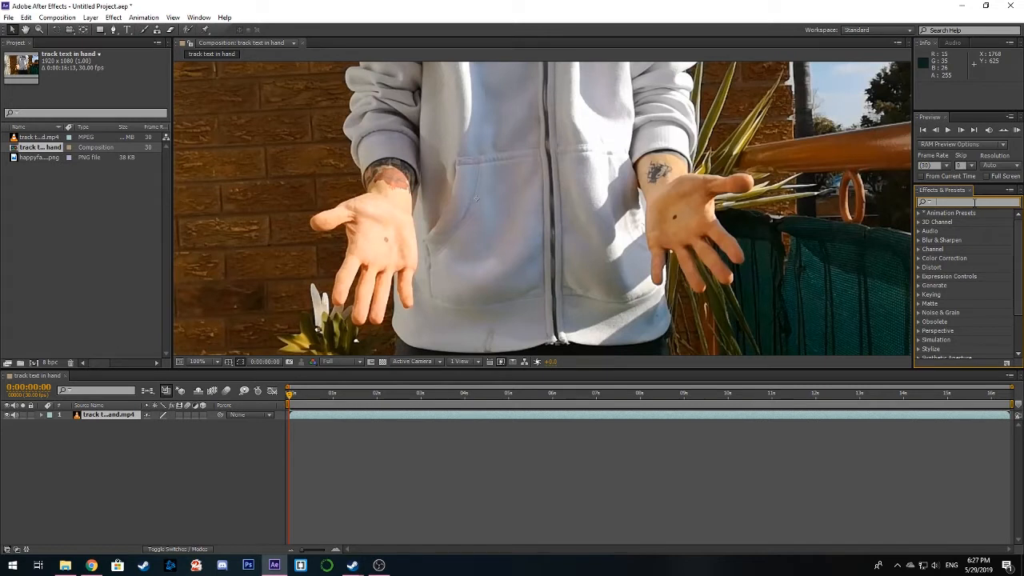
{"action": "type", "text": "black"}
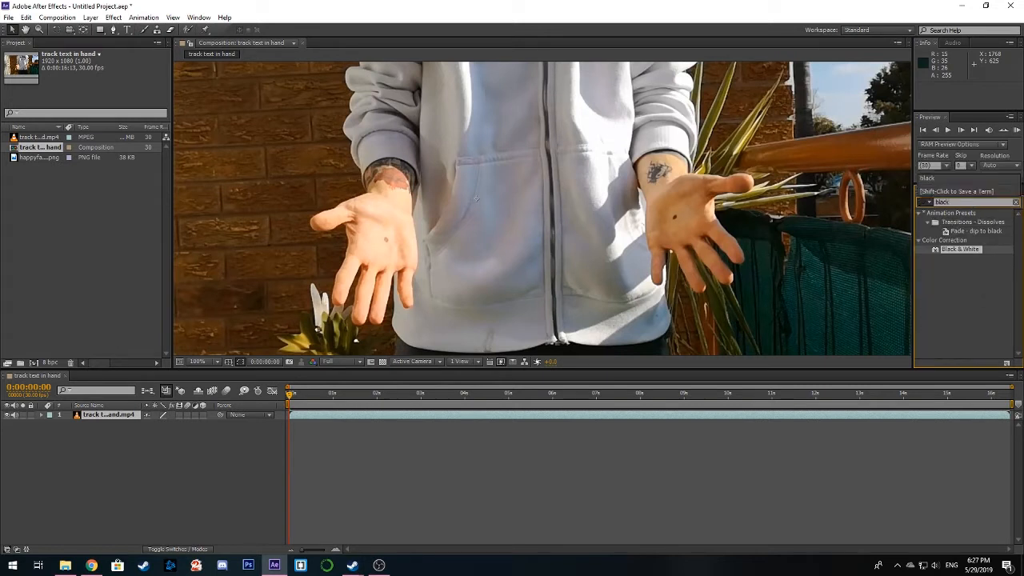
{"action": "left_click_drag", "start_coordinate": [959, 249], "coordinate": [555, 222]}
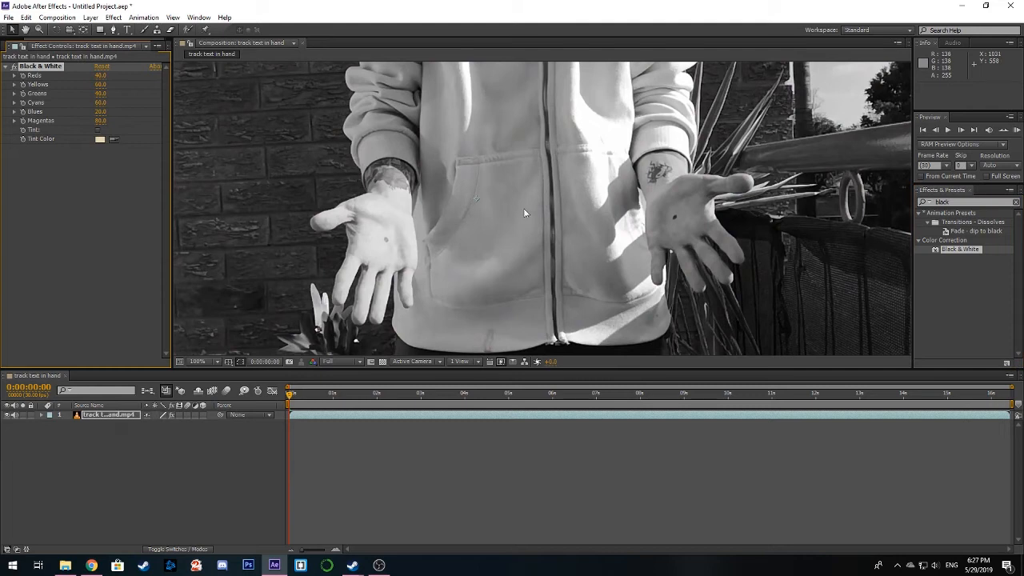
Set the Black & White effect's Yellows to 150 and Greens to 200.
{"action": "left_click", "coordinate": [100, 85]}
{"action": "type", "text": "100"}
{"action": "key", "text": "Return"}
{"action": "left_click", "coordinate": [100, 93]}
{"action": "type", "text": "200"}
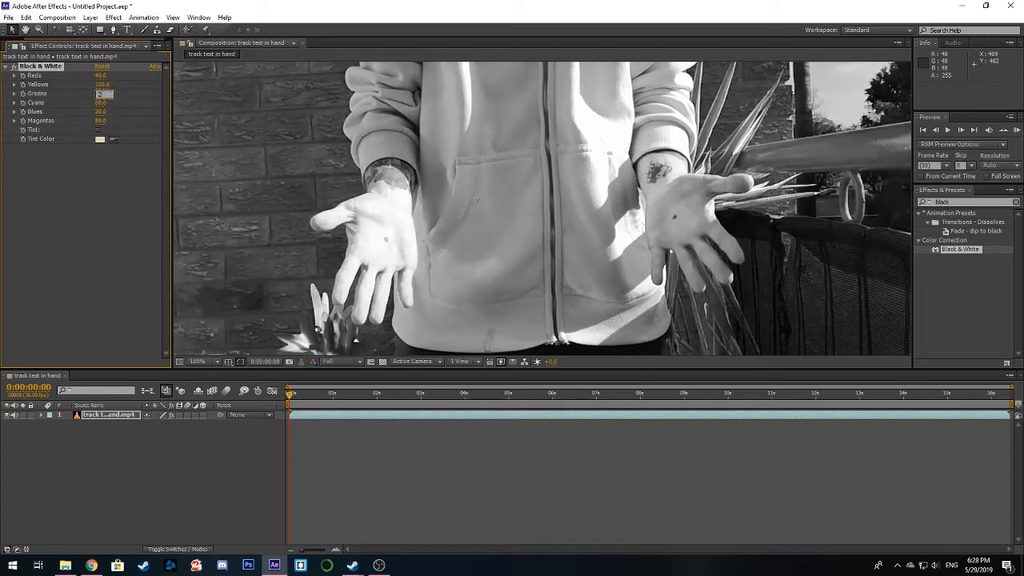
{"action": "key", "text": "Return"}
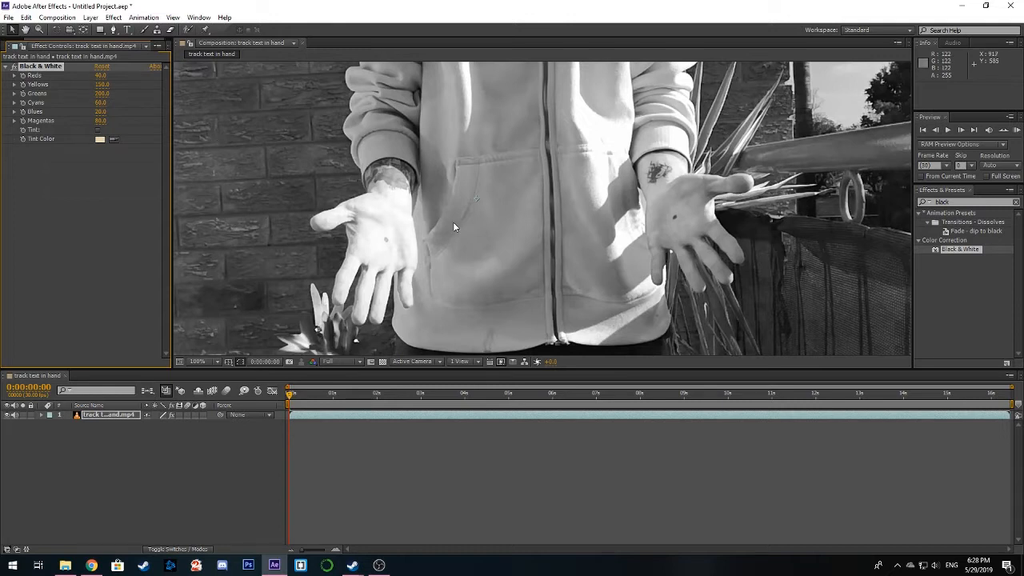
{"action": "left_click_drag", "start_coordinate": [553, 221], "coordinate": [528, 209]}
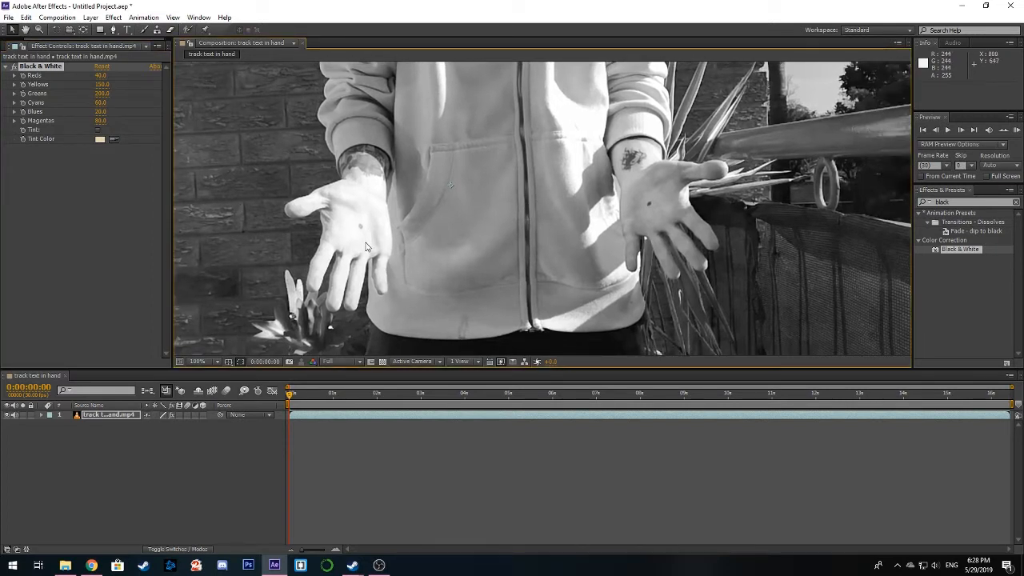
Show the Tracker and start Track Motion on the footage at the first frame, with Rotation and Scale enabled alongside Position.
{"action": "mouse_move", "coordinate": [290, 398]}
{"action": "left_mouse_down"}
{"action": "mouse_move", "coordinate": [570, 397]}
{"action": "mouse_move", "coordinate": [289, 397]}
{"action": "left_mouse_up"}
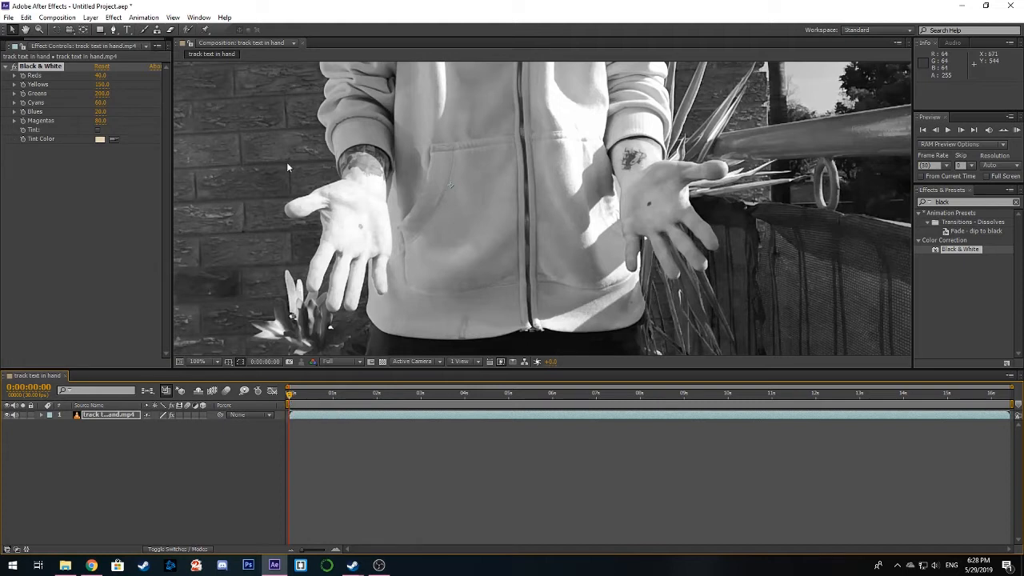
{"action": "left_click", "coordinate": [197, 18]}
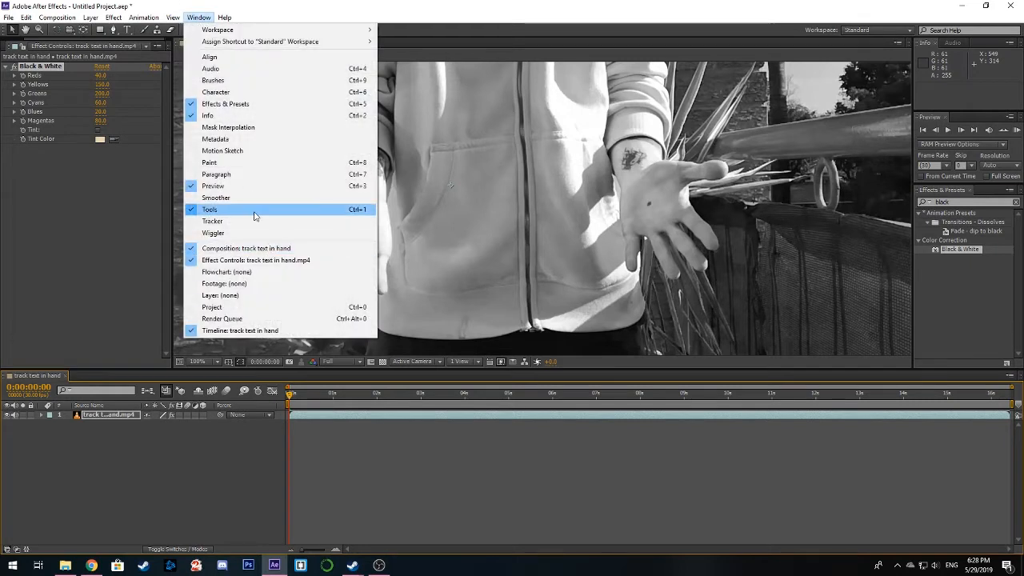
{"action": "left_click", "coordinate": [277, 227]}
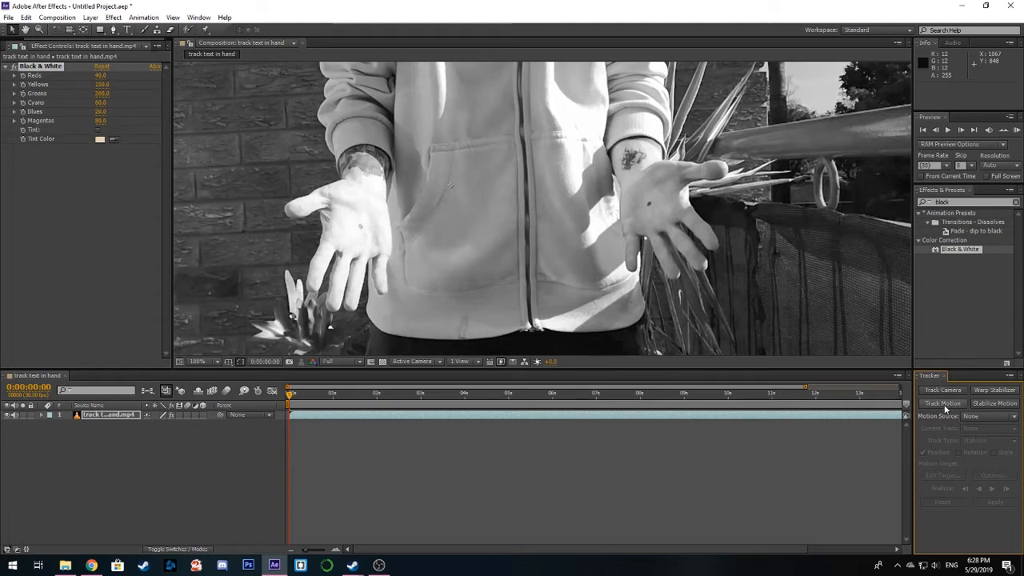
{"action": "left_click", "coordinate": [944, 404]}
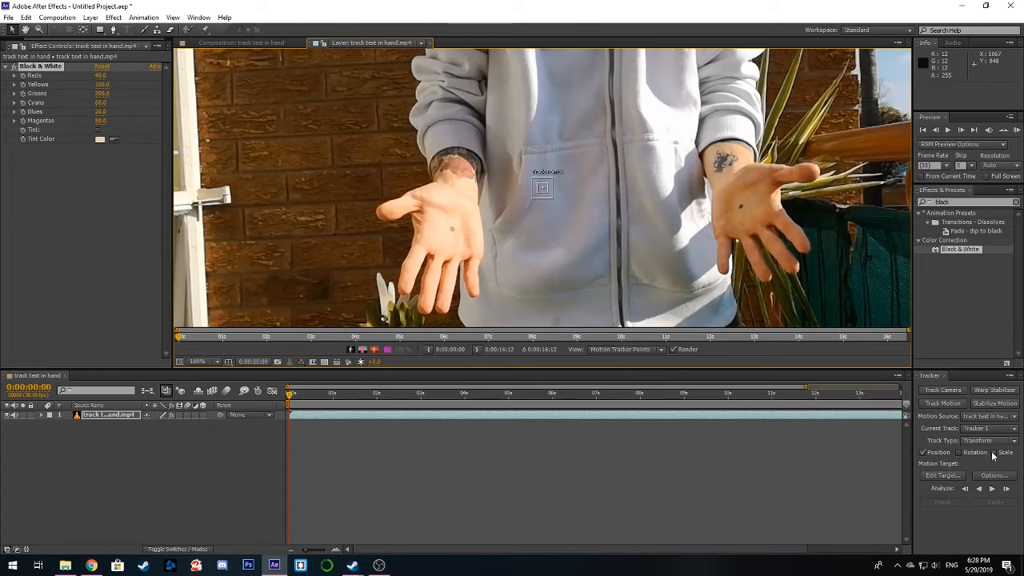
{"action": "left_click", "coordinate": [959, 452]}
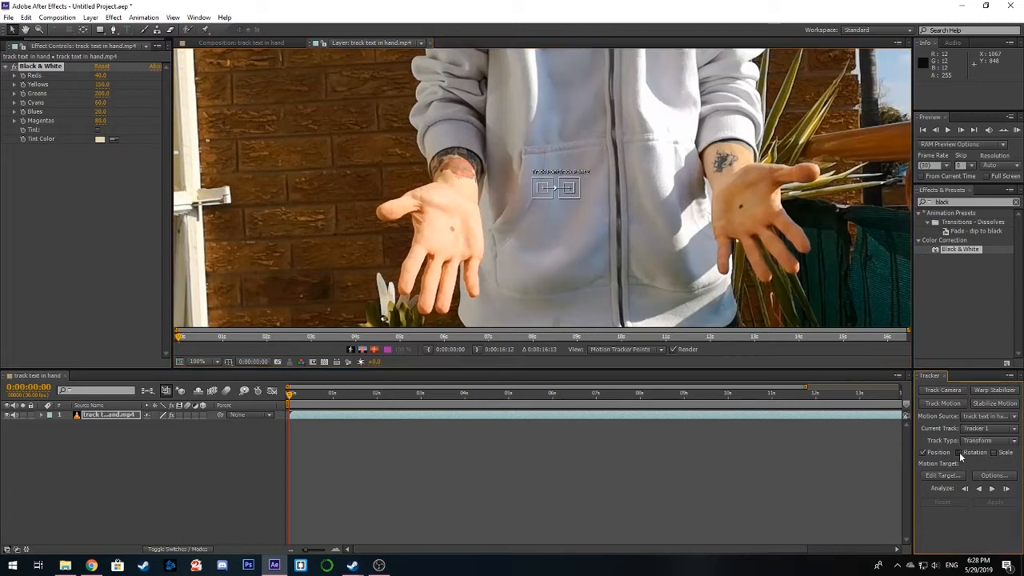
{"action": "left_click", "coordinate": [995, 454]}
Place Track Point 1 on the dot of the palm against the brick wall and enlarge its search region.
{"action": "scroll", "coordinate": [590, 204], "scroll_direction": "up", "scroll_amount": 1}
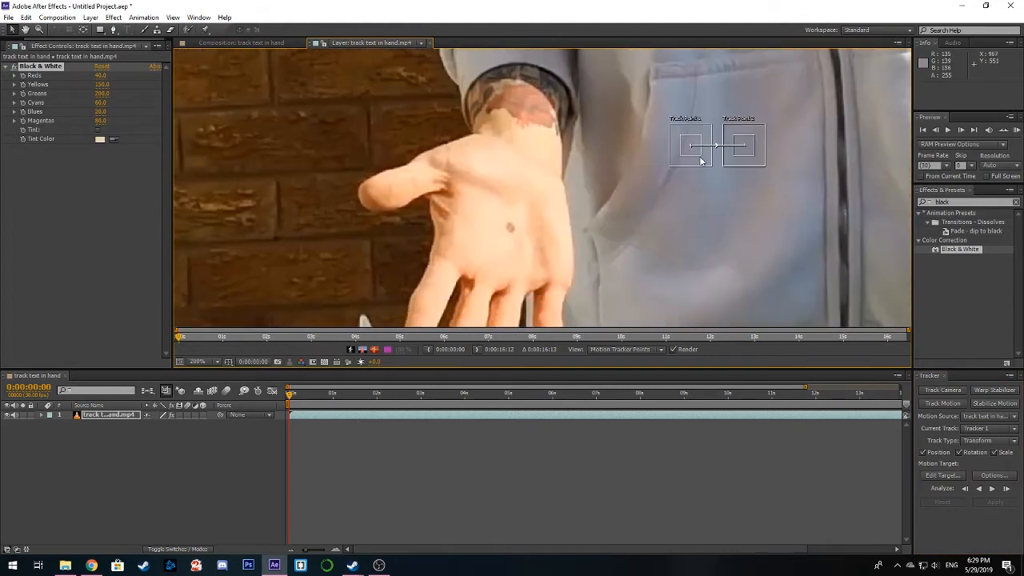
{"action": "left_click_drag", "start_coordinate": [700, 160], "coordinate": [520, 238]}
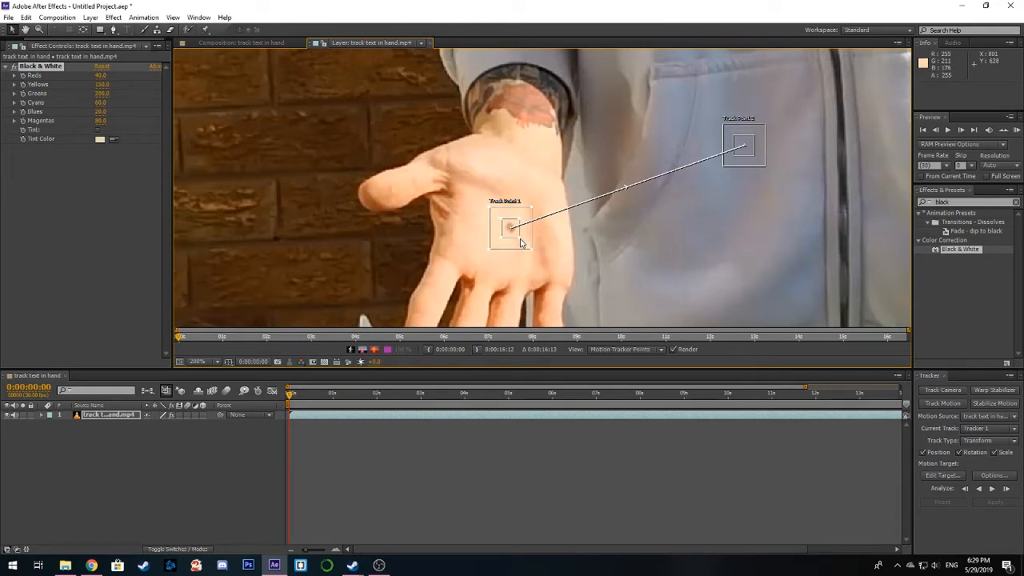
{"action": "left_click_drag", "start_coordinate": [531, 250], "coordinate": [546, 265]}
Place Track Point 2 on the dot of the palm near the green fence and enlarge its search region.
{"action": "left_click_drag", "start_coordinate": [688, 215], "coordinate": [408, 230]}
{"action": "left_click_drag", "start_coordinate": [617, 192], "coordinate": [486, 222]}
{"action": "left_click_drag", "start_coordinate": [339, 198], "coordinate": [677, 229]}
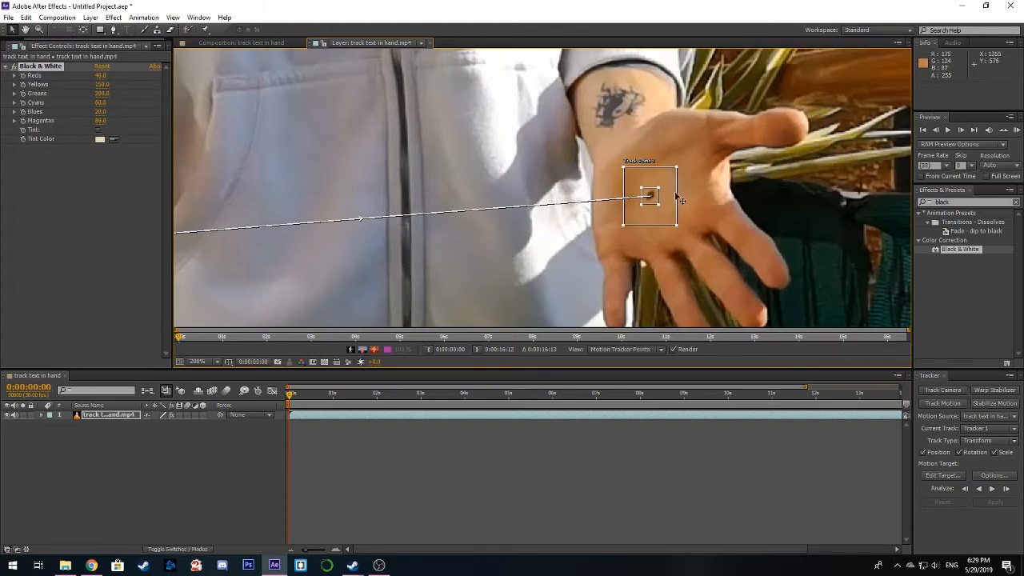
{"action": "left_click_drag", "start_coordinate": [603, 191], "coordinate": [666, 205]}
{"action": "left_click_drag", "start_coordinate": [366, 239], "coordinate": [468, 188]}
{"action": "scroll", "coordinate": [467, 188], "scroll_direction": "down", "scroll_amount": 1}
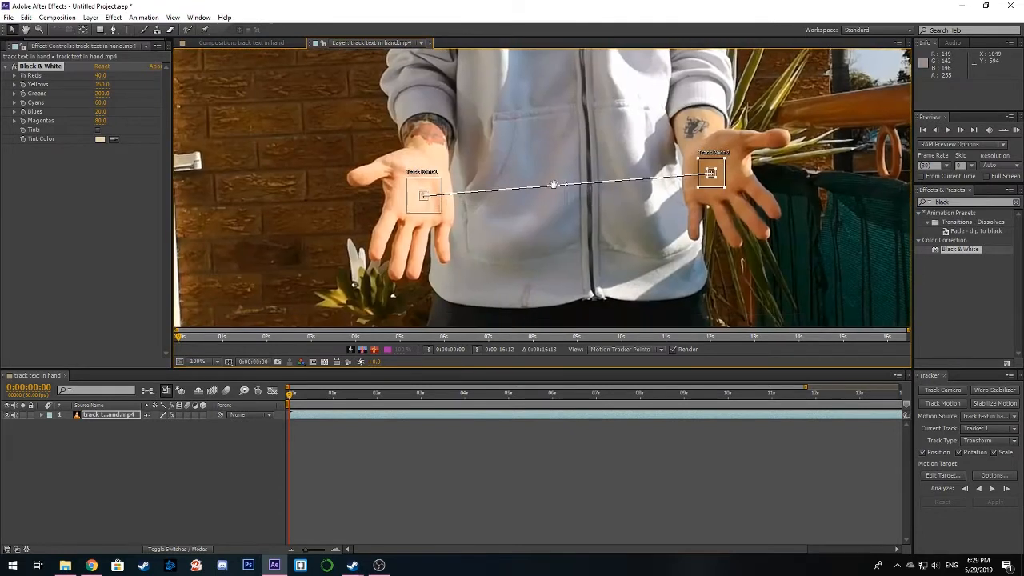
{"action": "left_click_drag", "start_coordinate": [552, 185], "coordinate": [526, 199]}
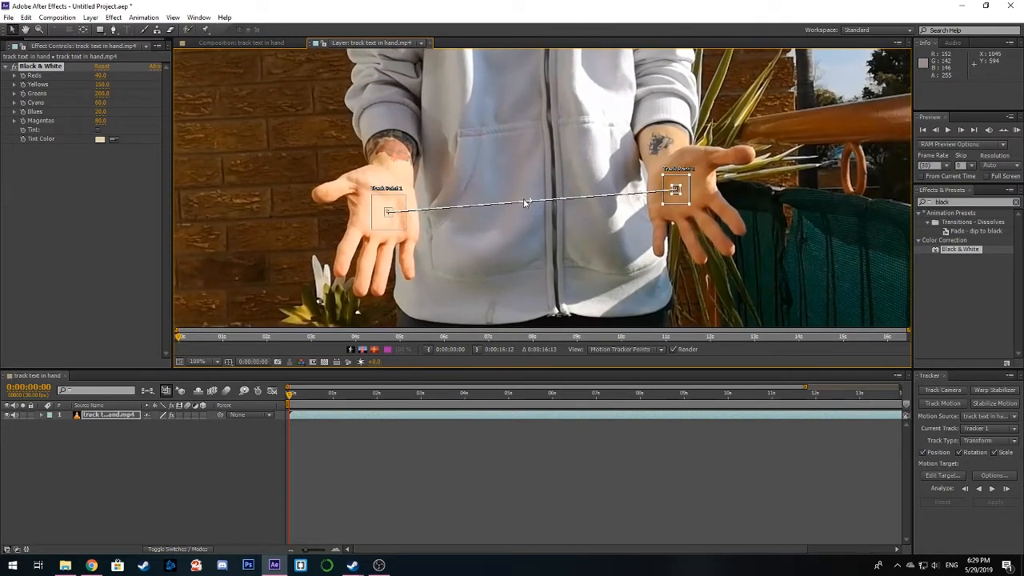
{"action": "left_click_drag", "start_coordinate": [566, 200], "coordinate": [568, 186]}
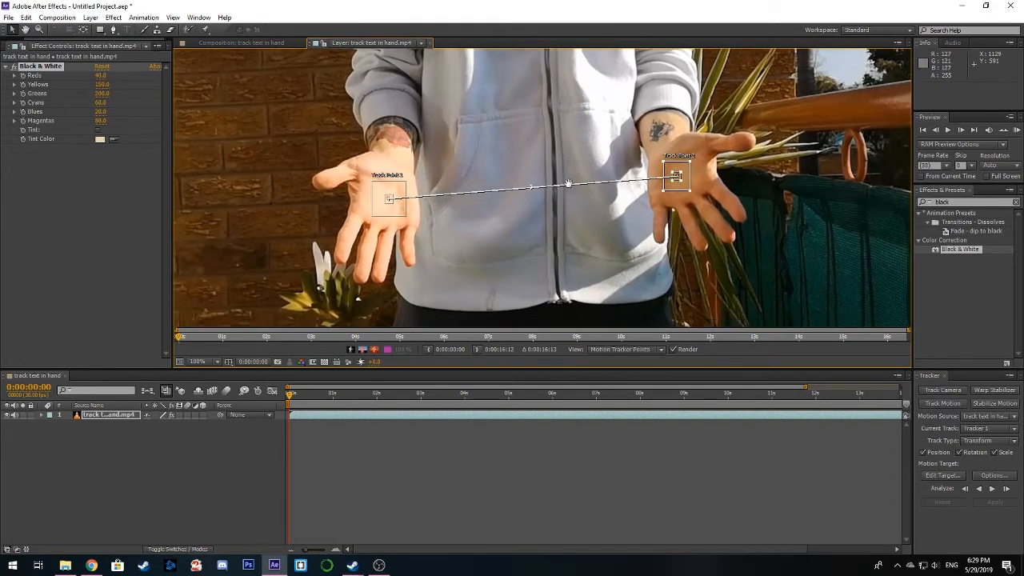
{"action": "left_click_drag", "start_coordinate": [634, 253], "coordinate": [635, 253]}
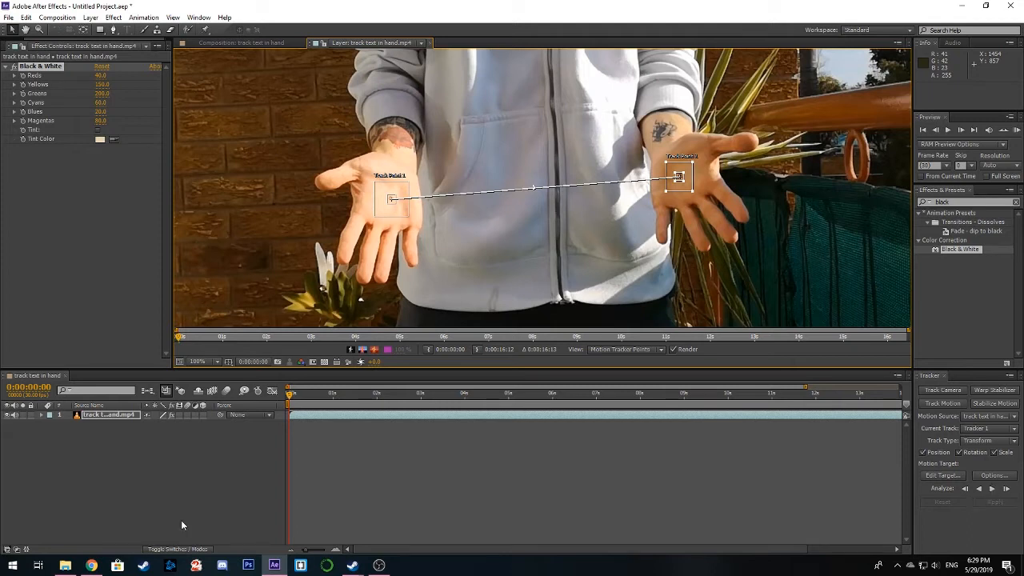
Add a null object to the composition and rename it Node1.
{"action": "right_click", "coordinate": [130, 483]}
{"action": "mouse_move", "coordinate": [272, 375]}
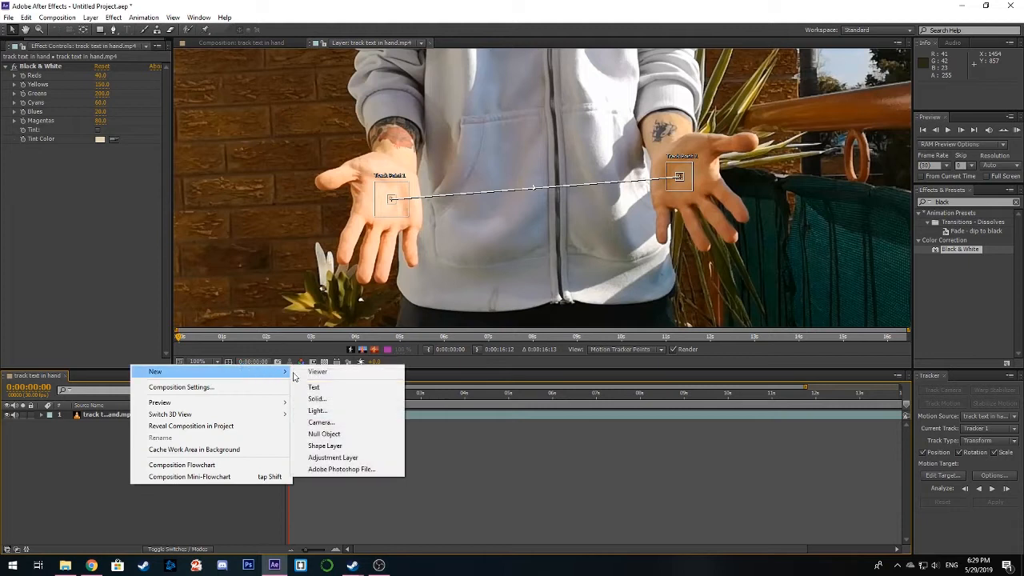
{"action": "left_click", "coordinate": [345, 434]}
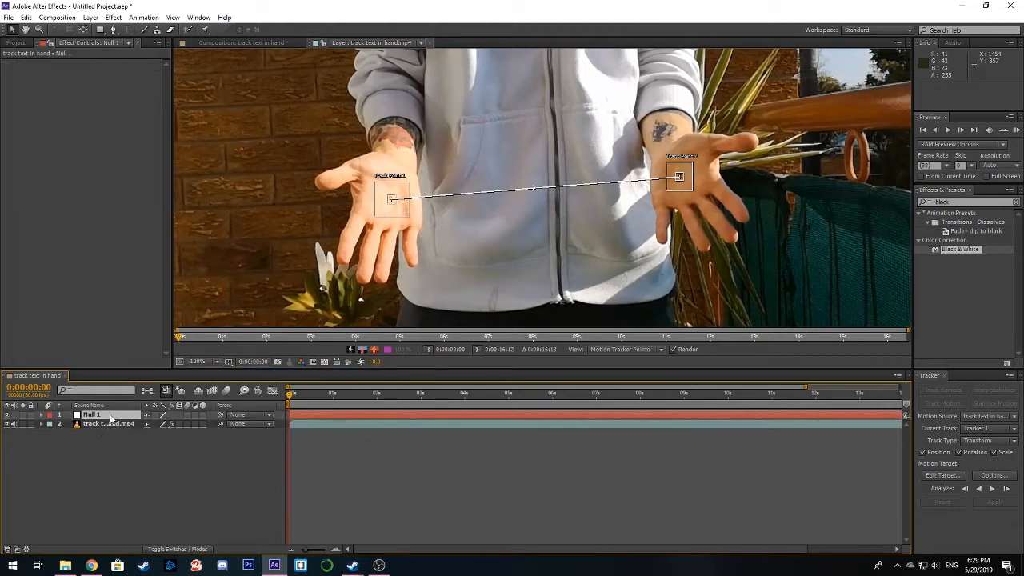
{"action": "right_click", "coordinate": [111, 417]}
{"action": "left_click", "coordinate": [140, 406]}
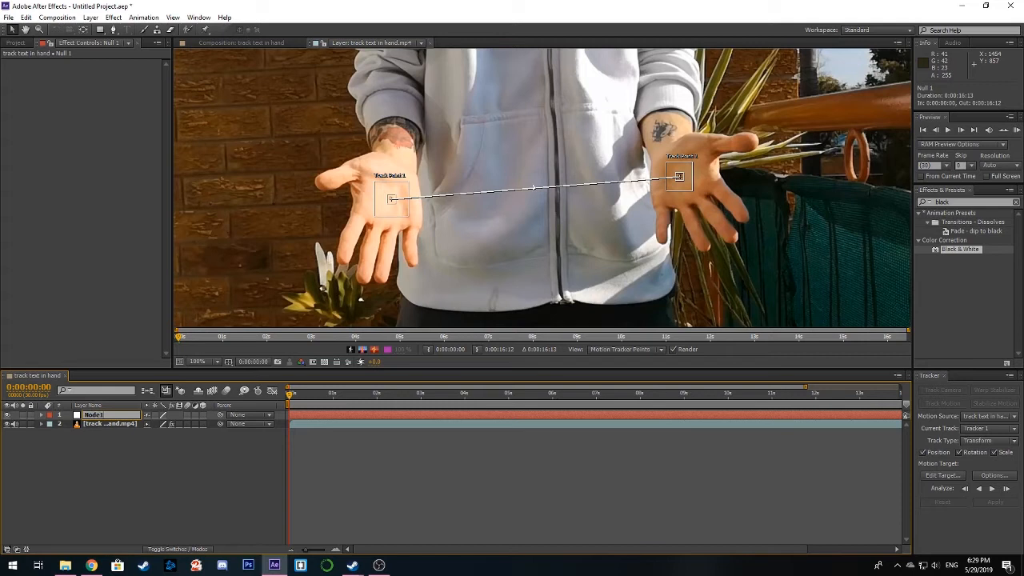
{"action": "left_click", "coordinate": [112, 458]}
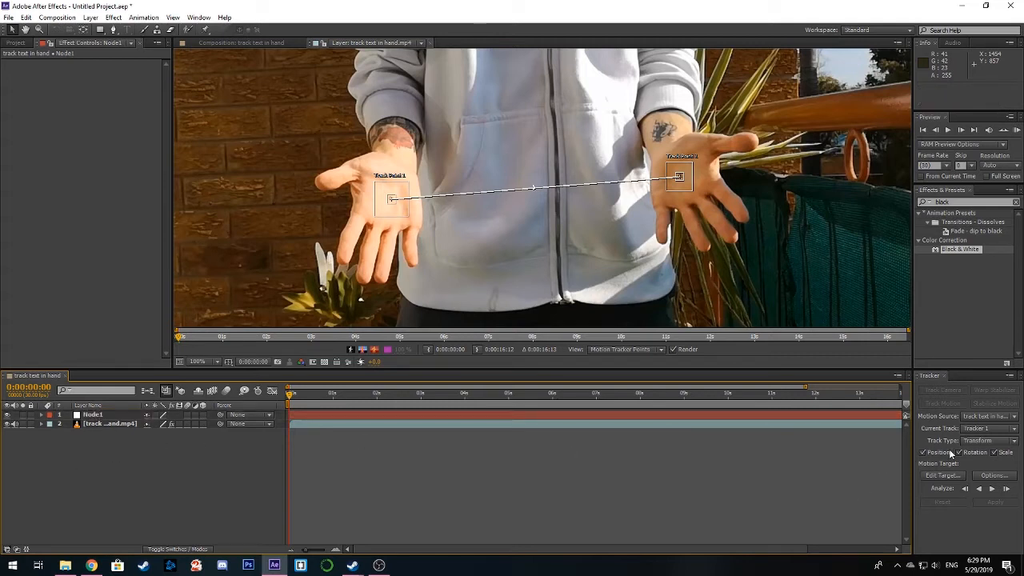
Make Node1 the motion target and analyze the track forward from the first frame, stopping at about 0:00:01:24.
{"action": "left_click", "coordinate": [942, 476]}
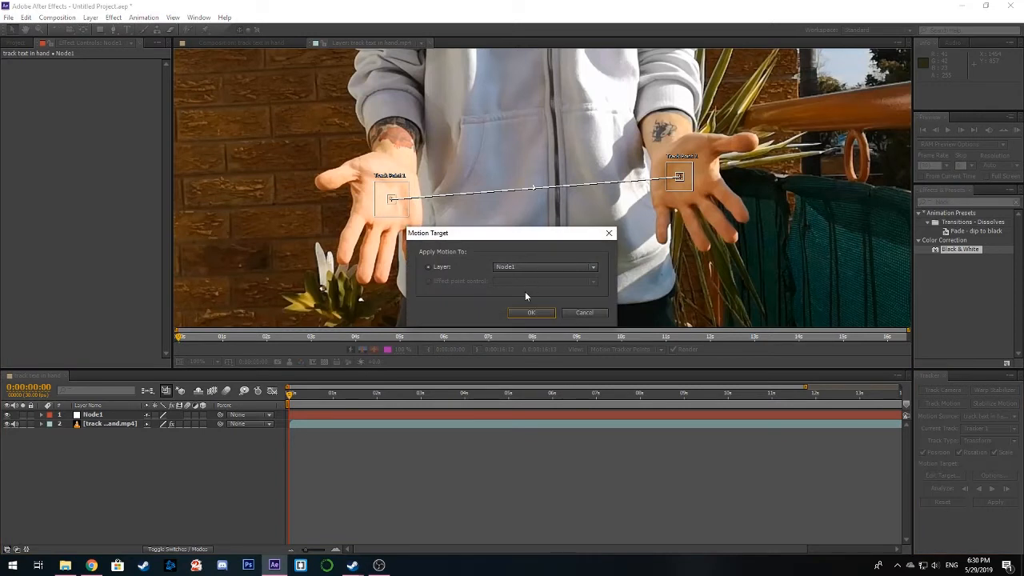
{"action": "left_click", "coordinate": [530, 313]}
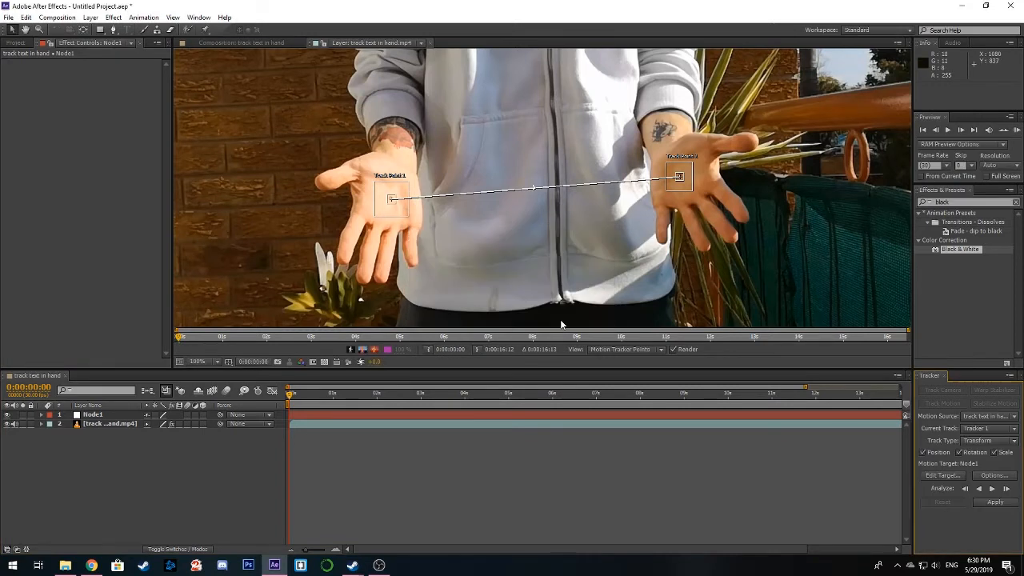
{"action": "left_click", "coordinate": [993, 490]}
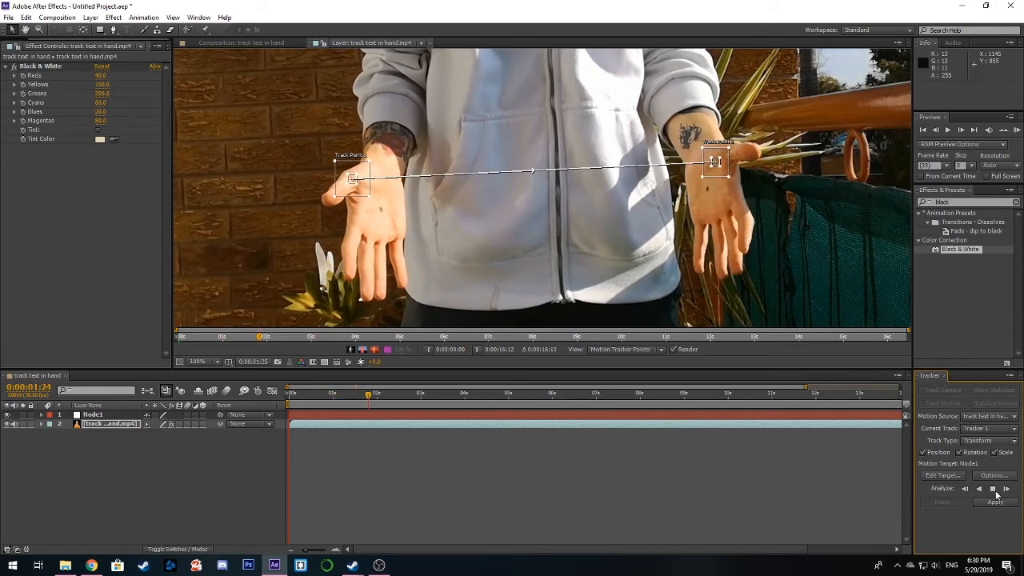
{"action": "left_click", "coordinate": [993, 489]}
Return to 0:00:01:12, analyze one frame forward and move Track Point 2 back onto its palm dot.
{"action": "left_click", "coordinate": [369, 397]}
{"action": "left_click_drag", "start_coordinate": [369, 397], "coordinate": [354, 398]}
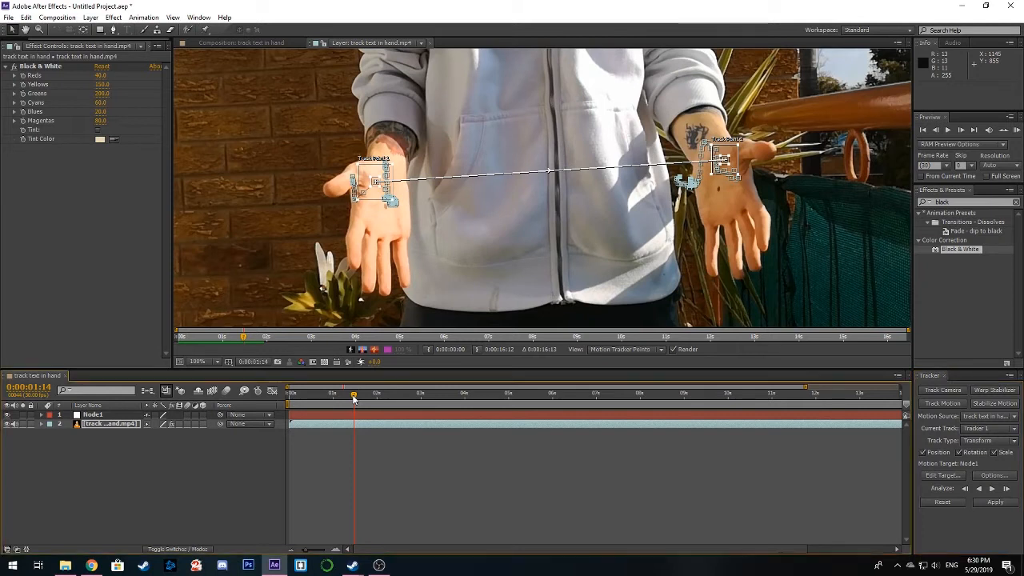
{"action": "left_click_drag", "start_coordinate": [353, 398], "coordinate": [350, 398]}
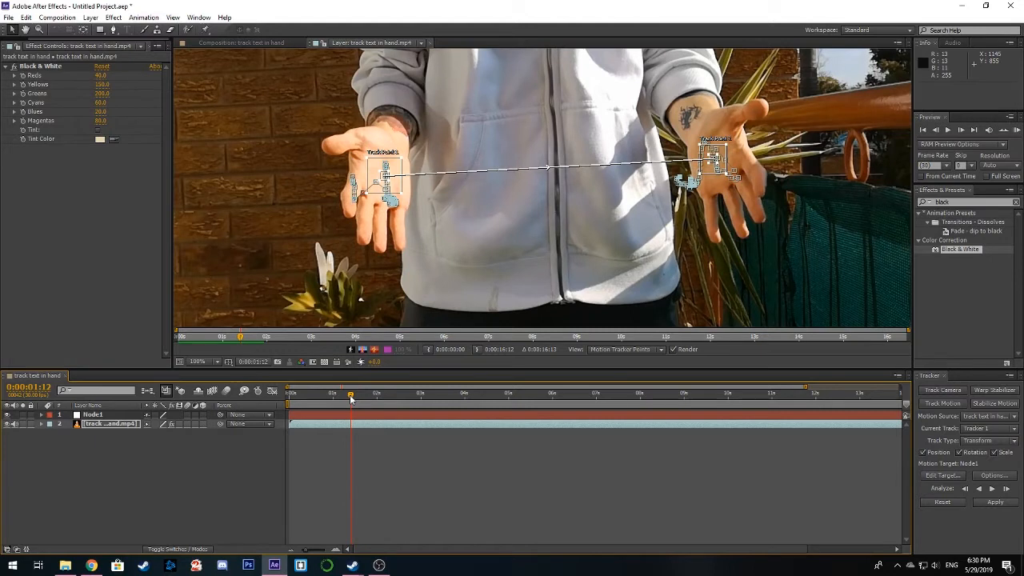
{"action": "left_click_drag", "start_coordinate": [714, 183], "coordinate": [637, 232]}
{"action": "scroll", "coordinate": [638, 231], "scroll_direction": "up", "scroll_amount": 1}
{"action": "left_click_drag", "start_coordinate": [831, 226], "coordinate": [640, 187]}
{"action": "left_click_drag", "start_coordinate": [577, 242], "coordinate": [599, 239]}
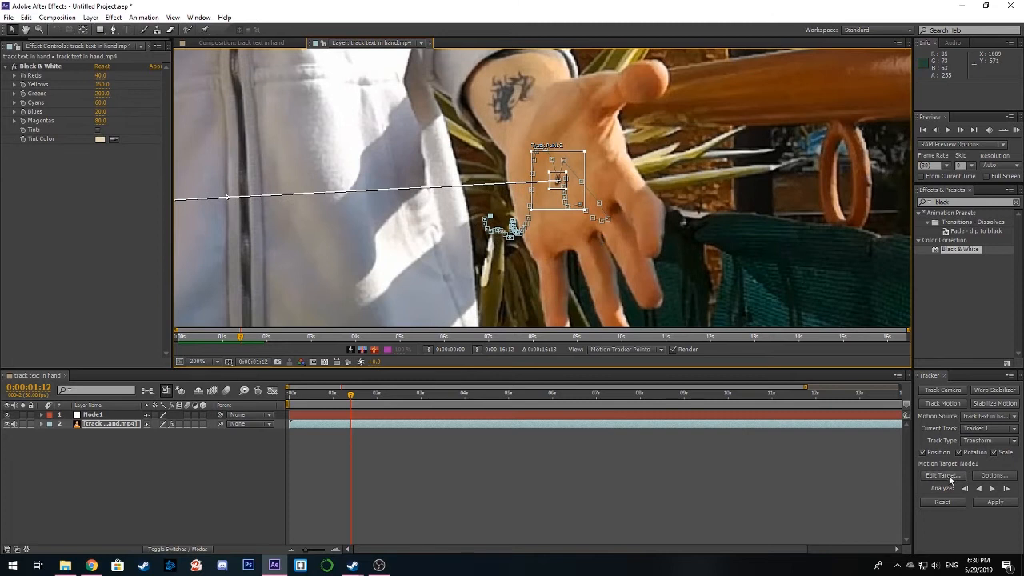
{"action": "left_click", "coordinate": [1006, 489]}
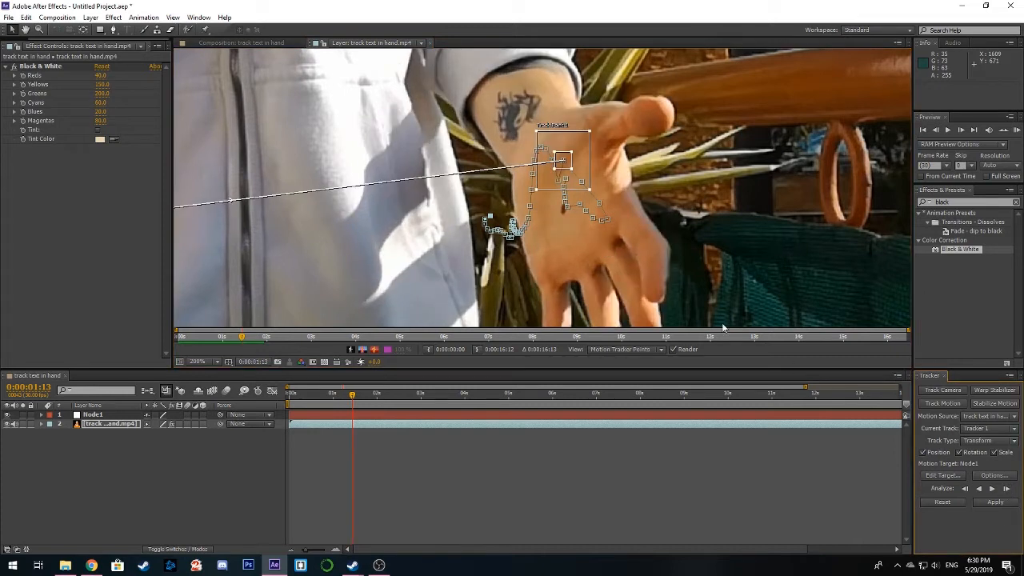
{"action": "left_click_drag", "start_coordinate": [624, 138], "coordinate": [625, 187]}
{"action": "left_click_drag", "start_coordinate": [240, 210], "coordinate": [252, 233]}
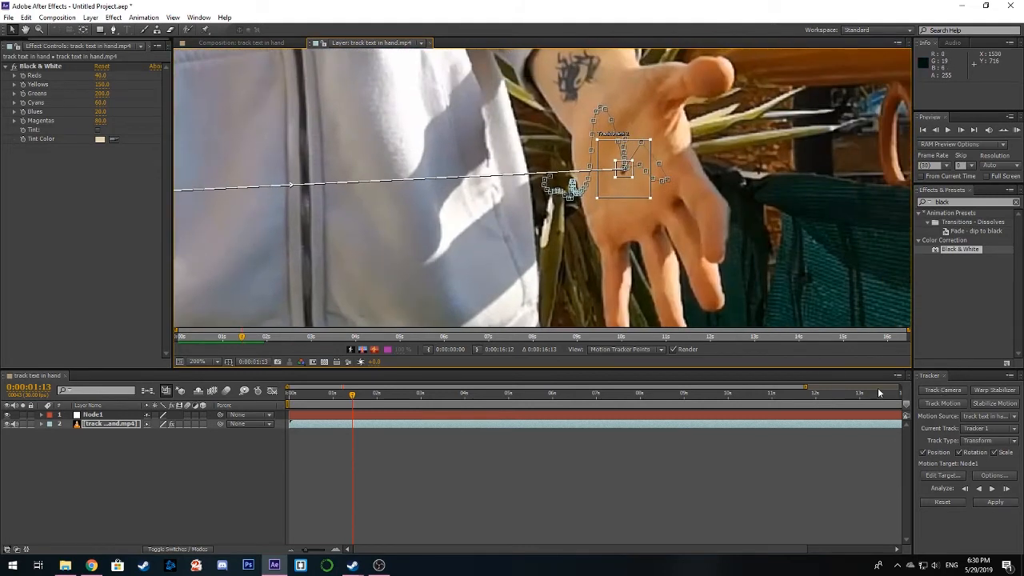
Analyze frame by frame to 0:00:01:15, moving Track Points 1 and 2 back onto their palm dots wherever they drift.
{"action": "left_click", "coordinate": [1005, 489]}
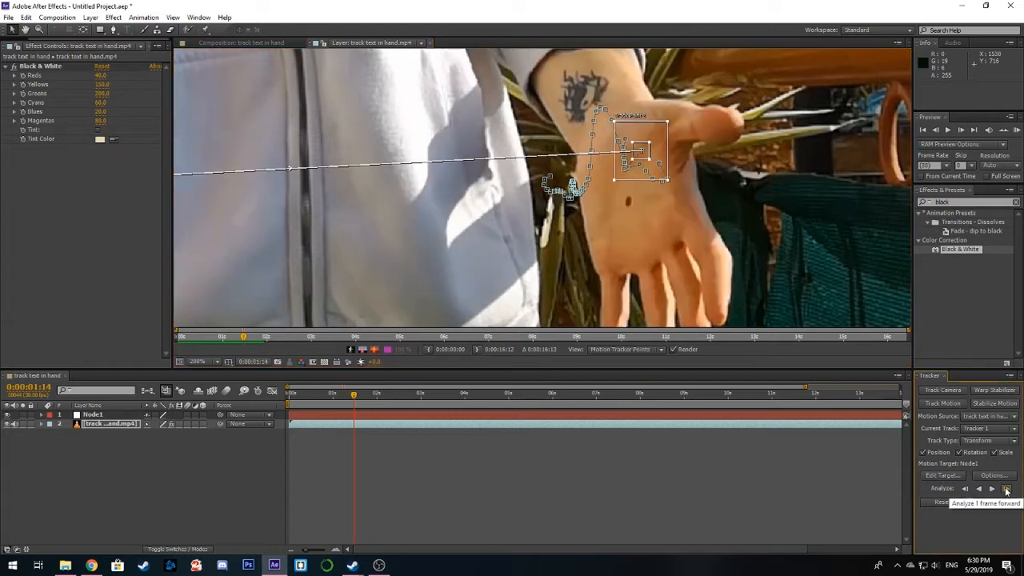
{"action": "left_click_drag", "start_coordinate": [662, 178], "coordinate": [649, 228]}
{"action": "left_click_drag", "start_coordinate": [457, 221], "coordinate": [749, 222]}
{"action": "left_click_drag", "start_coordinate": [424, 216], "coordinate": [530, 213]}
{"action": "scroll", "coordinate": [522, 254], "scroll_direction": "down", "scroll_amount": 2}
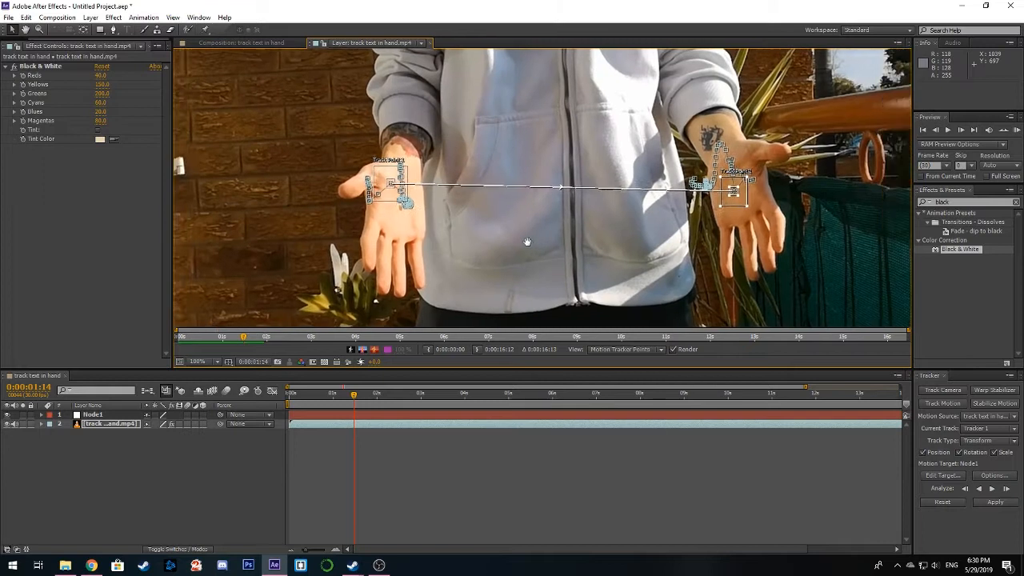
{"action": "left_click_drag", "start_coordinate": [378, 202], "coordinate": [385, 228]}
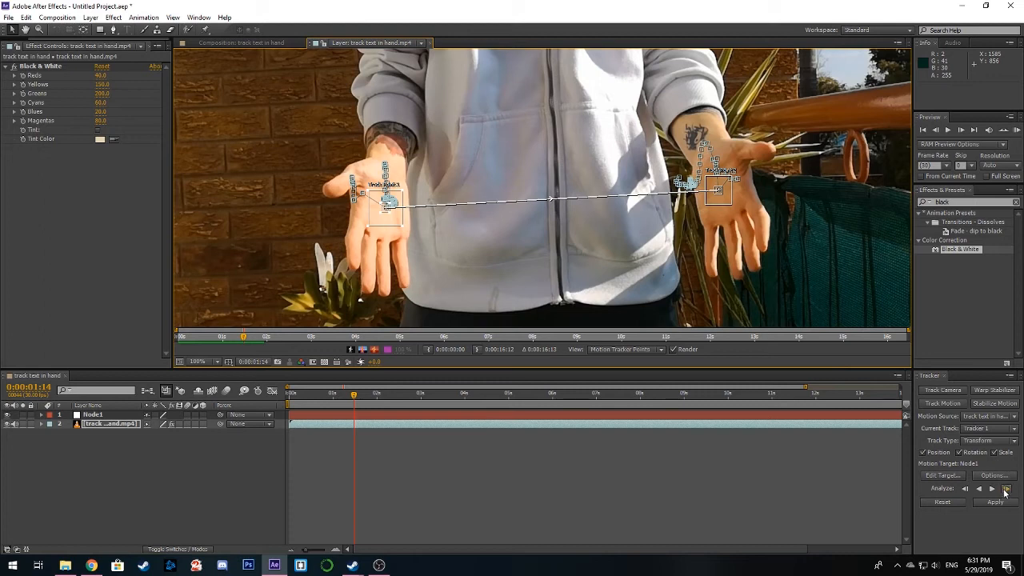
{"action": "left_click", "coordinate": [1005, 490]}
{"action": "left_click_drag", "start_coordinate": [730, 196], "coordinate": [728, 214]}
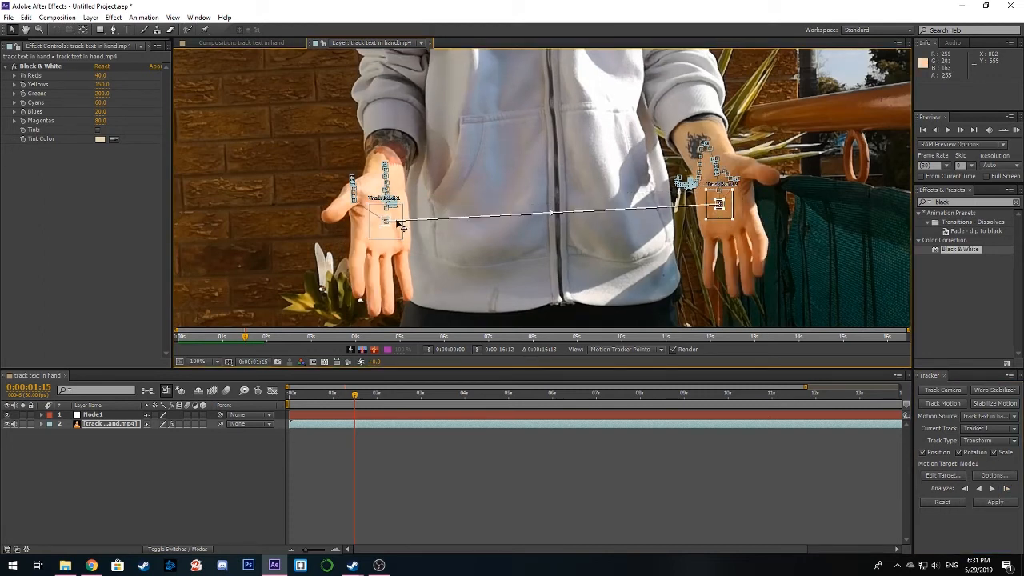
Analyze the track forward one frame at a time up to 0:00:02:11.
{"action": "left_click", "coordinate": [1009, 490]}
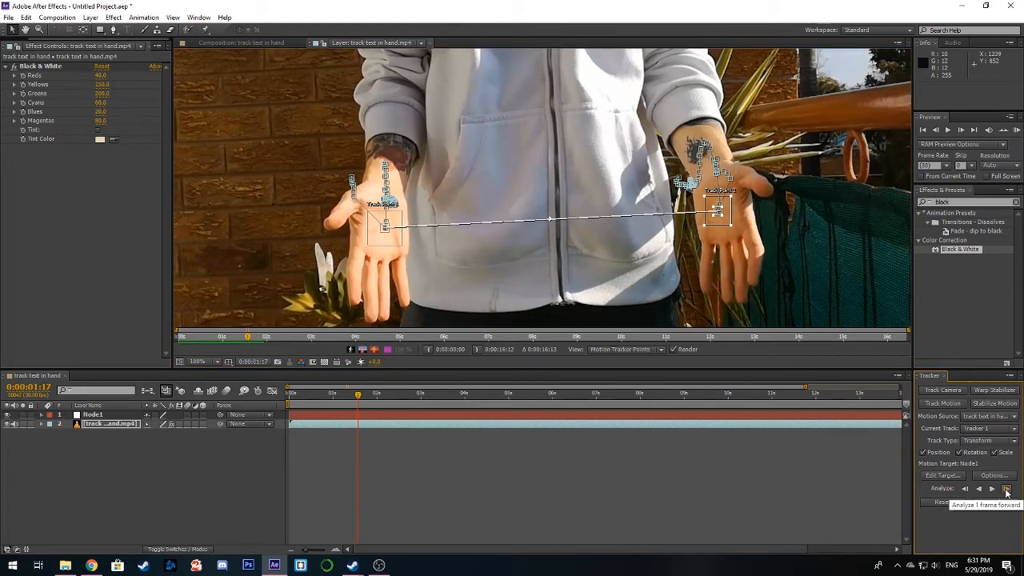
{"action": "left_click", "coordinate": [1006, 491]}
{"action": "left_click", "coordinate": [1006, 491]}
{"action": "left_click", "coordinate": [1006, 490]}
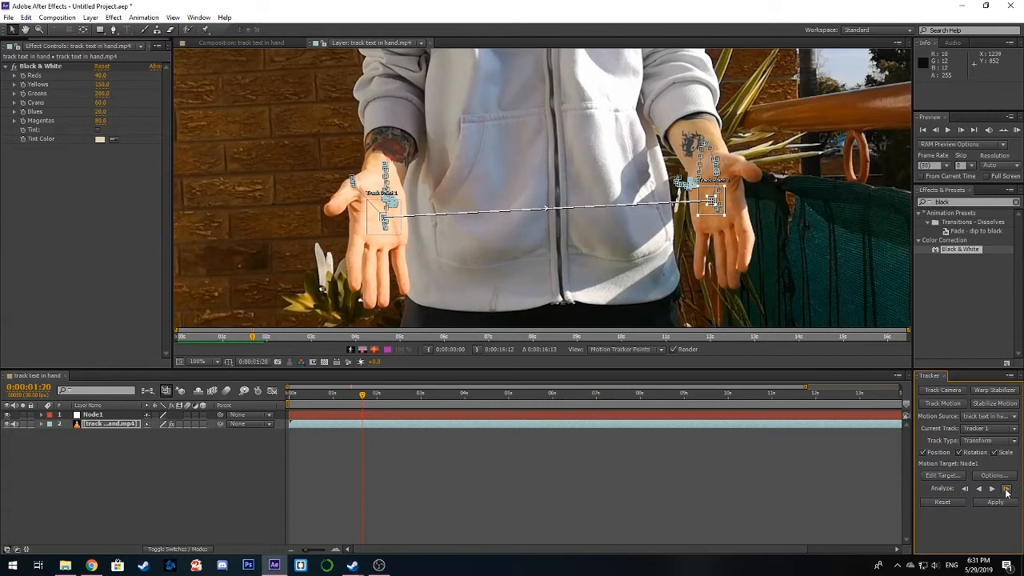
{"action": "left_click", "coordinate": [1006, 490]}
{"action": "left_click", "coordinate": [1006, 490]}
{"action": "left_click", "coordinate": [1006, 491]}
{"action": "left_click", "coordinate": [1006, 491]}
{"action": "left_click", "coordinate": [1007, 491]}
{"action": "left_click", "coordinate": [1007, 490]}
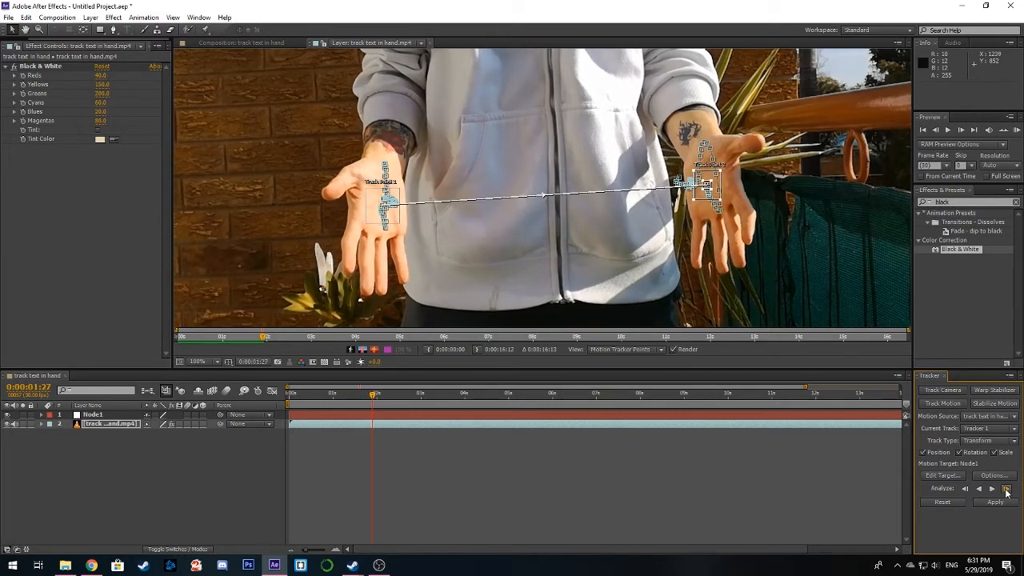
{"action": "left_click", "coordinate": [1006, 490]}
{"action": "left_click", "coordinate": [1006, 490]}
{"action": "left_click", "coordinate": [1006, 491]}
{"action": "left_click", "coordinate": [1006, 490]}
{"action": "left_click", "coordinate": [1006, 491]}
{"action": "left_click", "coordinate": [1006, 490]}
{"action": "left_click", "coordinate": [1006, 490]}
{"action": "left_click", "coordinate": [1006, 490]}
{"action": "left_click", "coordinate": [1006, 490]}
{"action": "left_click", "coordinate": [1006, 490]}
{"action": "left_click", "coordinate": [1006, 490]}
{"action": "left_click", "coordinate": [1006, 490]}
{"action": "left_click", "coordinate": [1006, 490]}
{"action": "left_click", "coordinate": [1007, 490]}
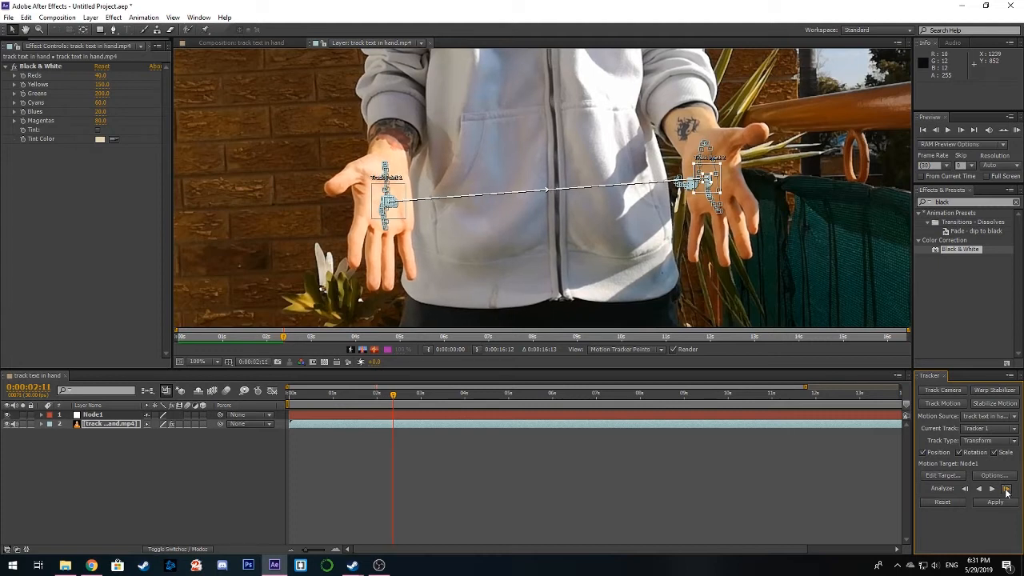
Analyze the track forward continuously, stop at 0:00:05:12 and return to 0:00:05:08, before Track Point 1 leaves its dot.
{"action": "left_click", "coordinate": [992, 489]}
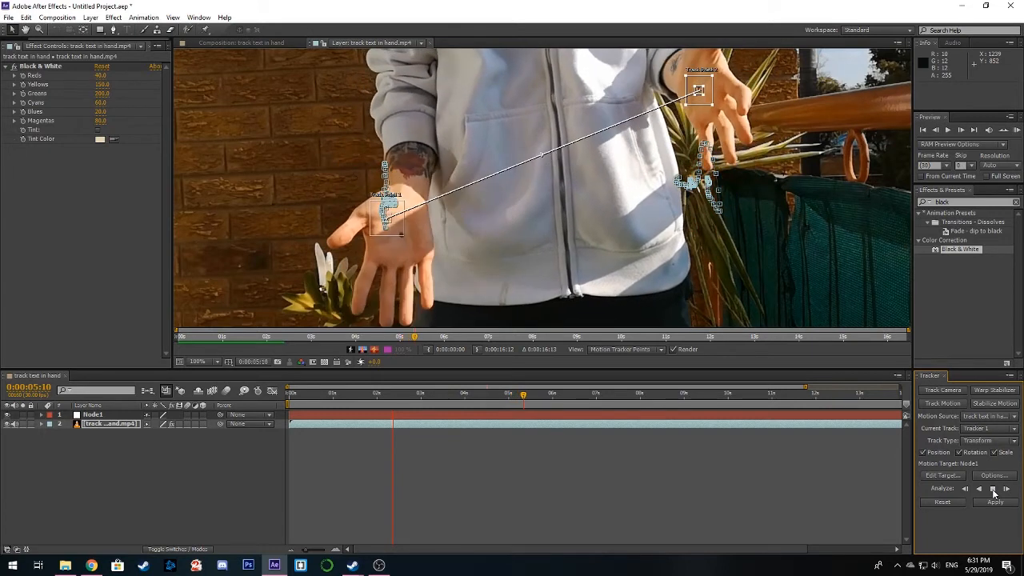
{"action": "left_click", "coordinate": [993, 488]}
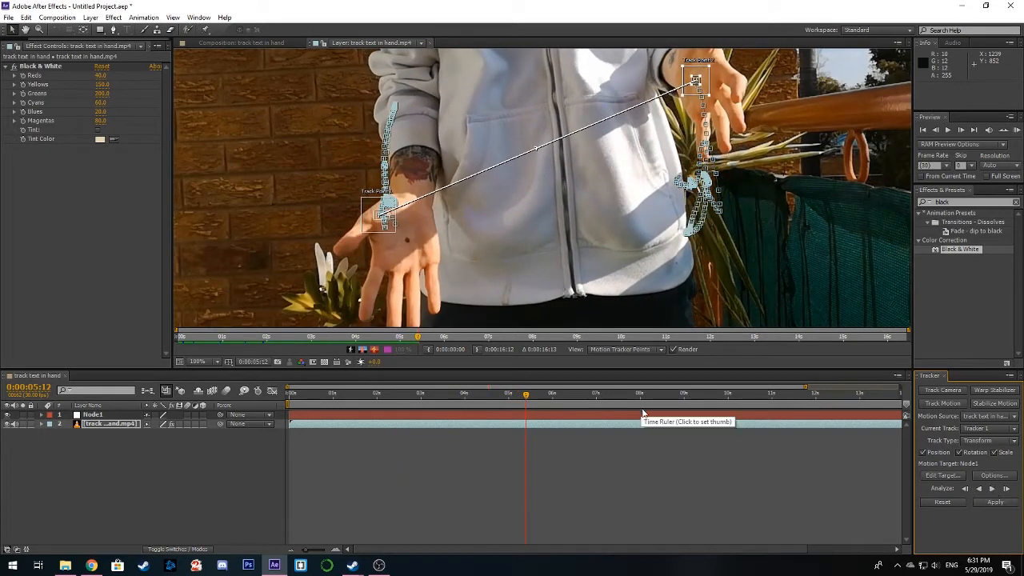
{"action": "left_click_drag", "start_coordinate": [526, 398], "coordinate": [521, 397]}
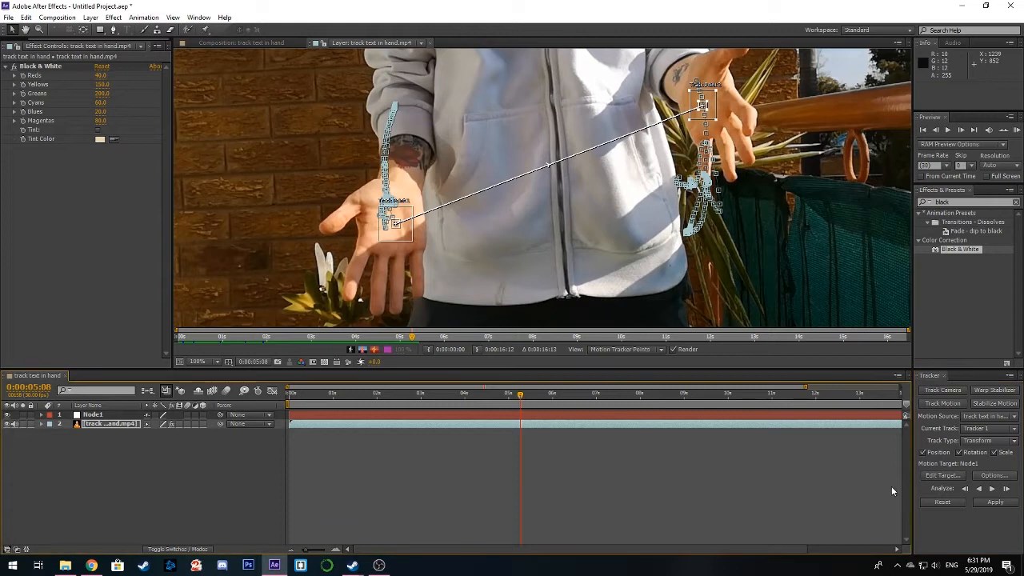
Work frame by frame from 0:00:05:08 to 0:00:05:10, moving Track Point 1 back onto its palm dot on each frame.
{"action": "left_click", "coordinate": [1006, 488]}
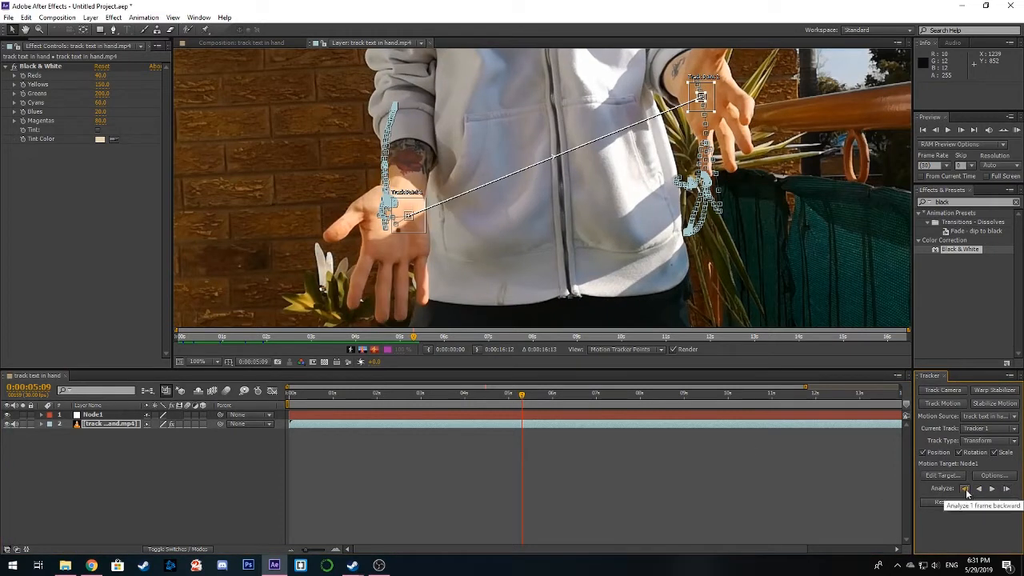
{"action": "left_click", "coordinate": [964, 488]}
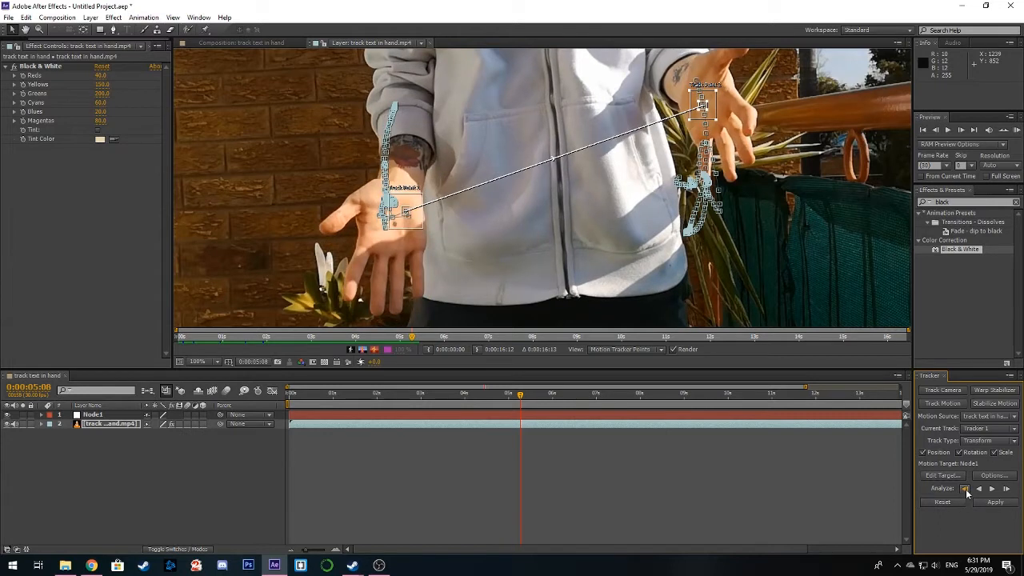
{"action": "left_click_drag", "start_coordinate": [411, 232], "coordinate": [409, 243]}
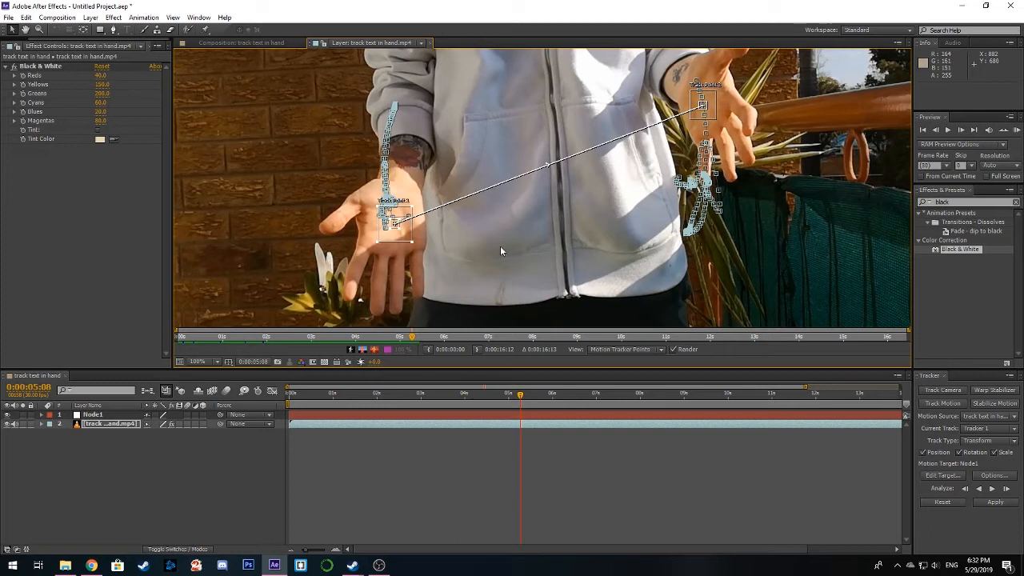
{"action": "left_click", "coordinate": [1005, 489]}
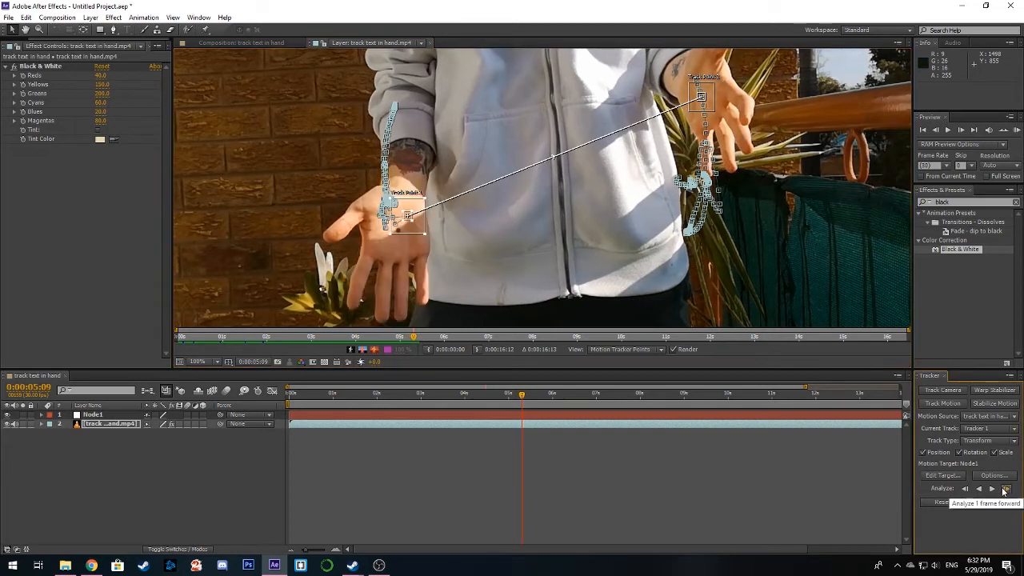
{"action": "left_click_drag", "start_coordinate": [405, 234], "coordinate": [395, 248]}
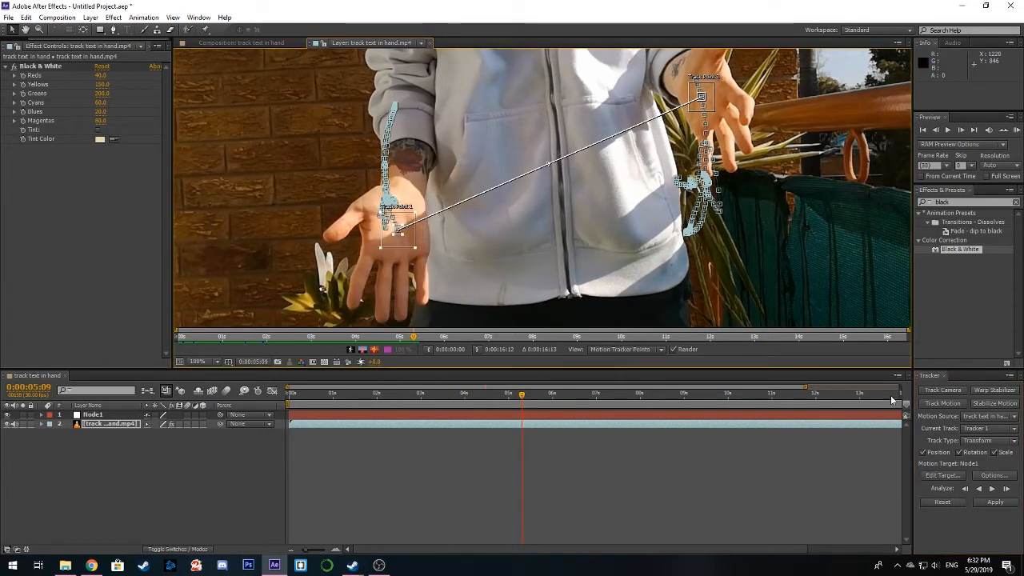
{"action": "left_click", "coordinate": [1005, 489]}
{"action": "left_click_drag", "start_coordinate": [423, 237], "coordinate": [418, 255]}
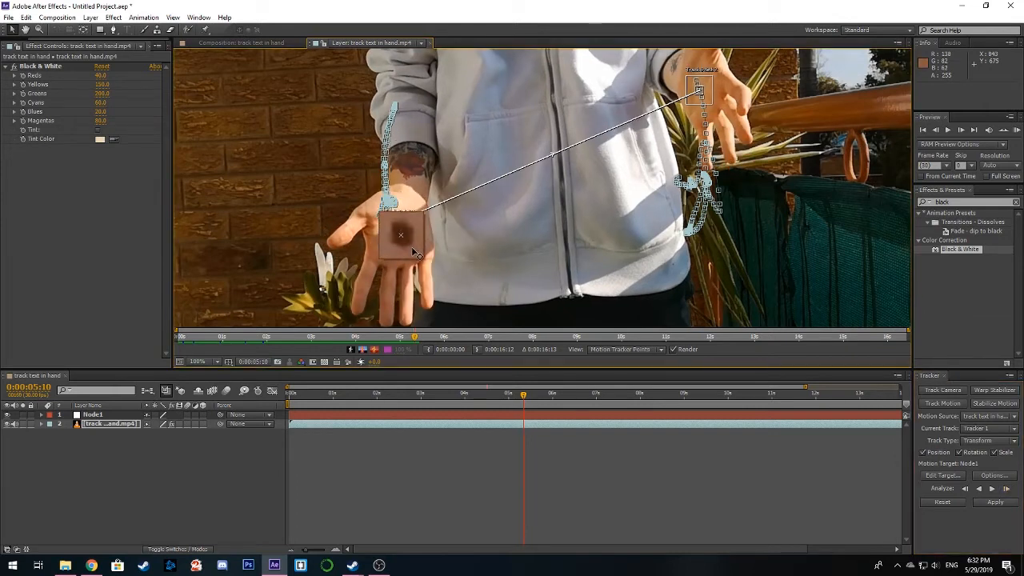
Analyze single frames forward past 0:00:05:13, then run the analysis continuously and stop it at 0:00:06:06.
{"action": "left_click", "coordinate": [1006, 489]}
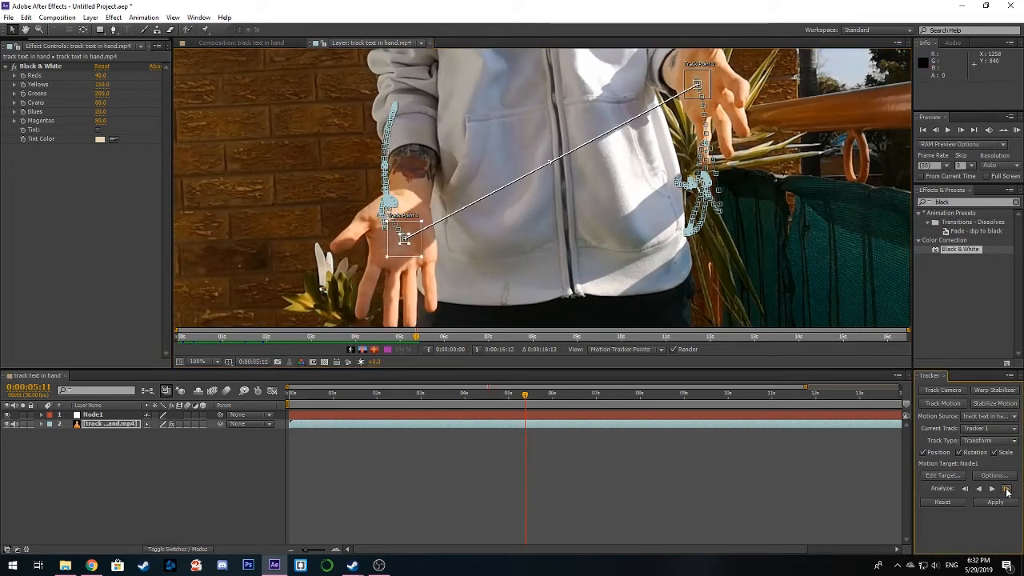
{"action": "left_click", "coordinate": [1005, 489]}
{"action": "left_click", "coordinate": [1006, 489]}
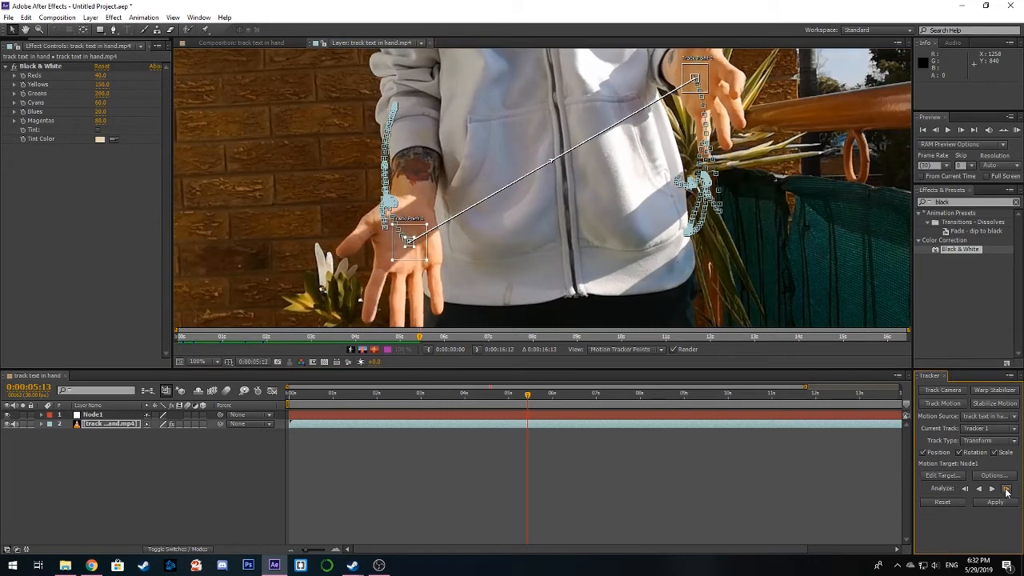
{"action": "left_click", "coordinate": [1005, 488]}
{"action": "left_click", "coordinate": [1005, 489]}
{"action": "left_click", "coordinate": [1005, 488]}
{"action": "left_click", "coordinate": [1006, 488]}
{"action": "left_click", "coordinate": [1005, 488]}
{"action": "left_click", "coordinate": [1006, 488]}
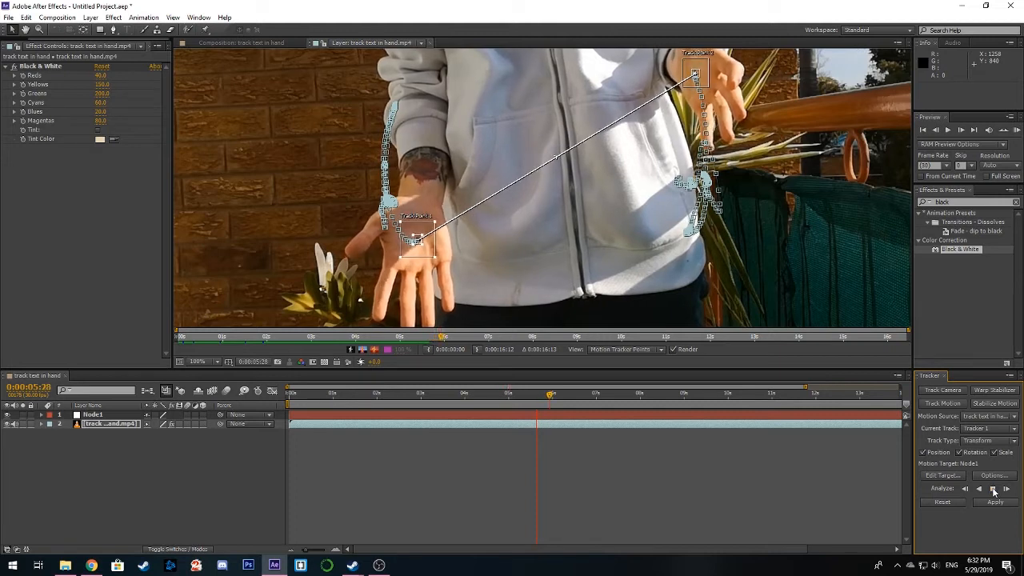
{"action": "left_click", "coordinate": [994, 489]}
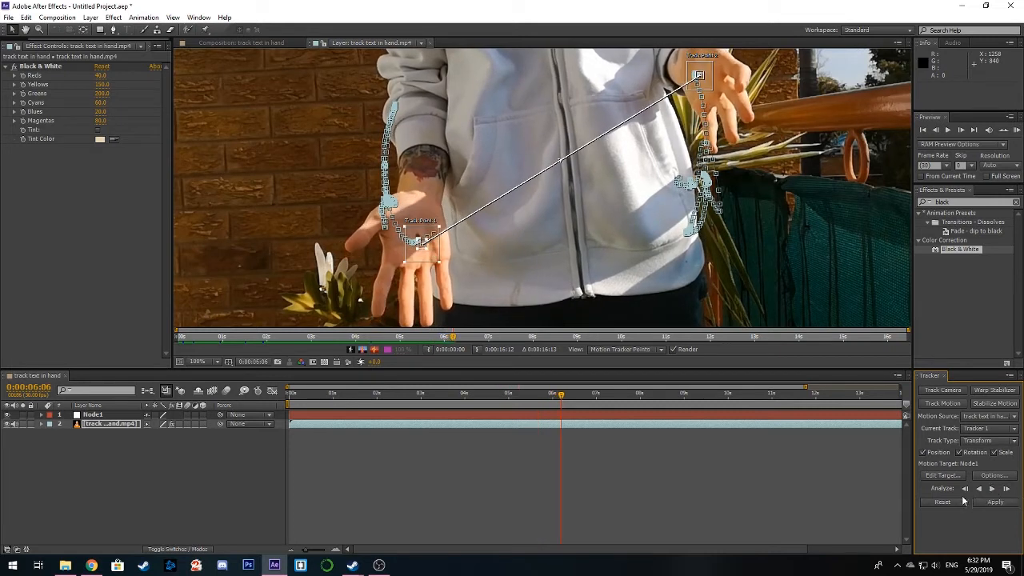
Return to 0:00:06:03, analyze one frame forward and move Track Point 1 back onto its palm dot.
{"action": "left_click_drag", "start_coordinate": [560, 395], "coordinate": [556, 395]}
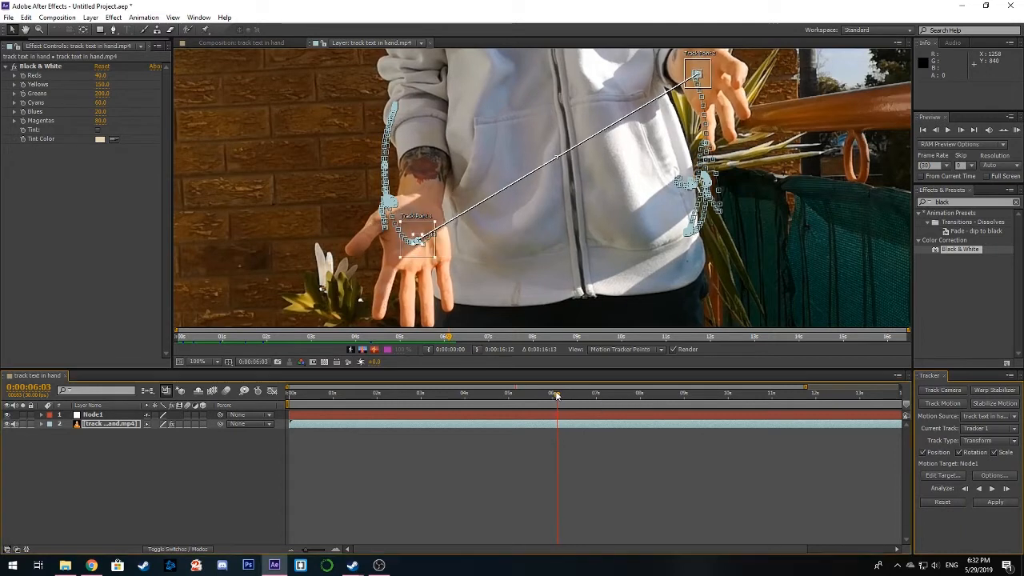
{"action": "left_click", "coordinate": [1008, 492]}
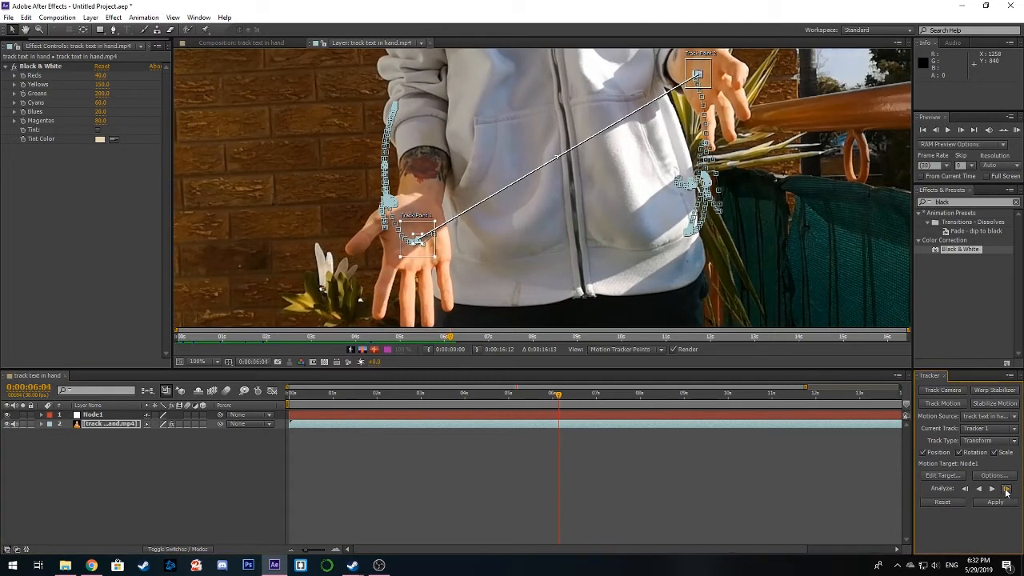
{"action": "left_click_drag", "start_coordinate": [416, 258], "coordinate": [417, 256]}
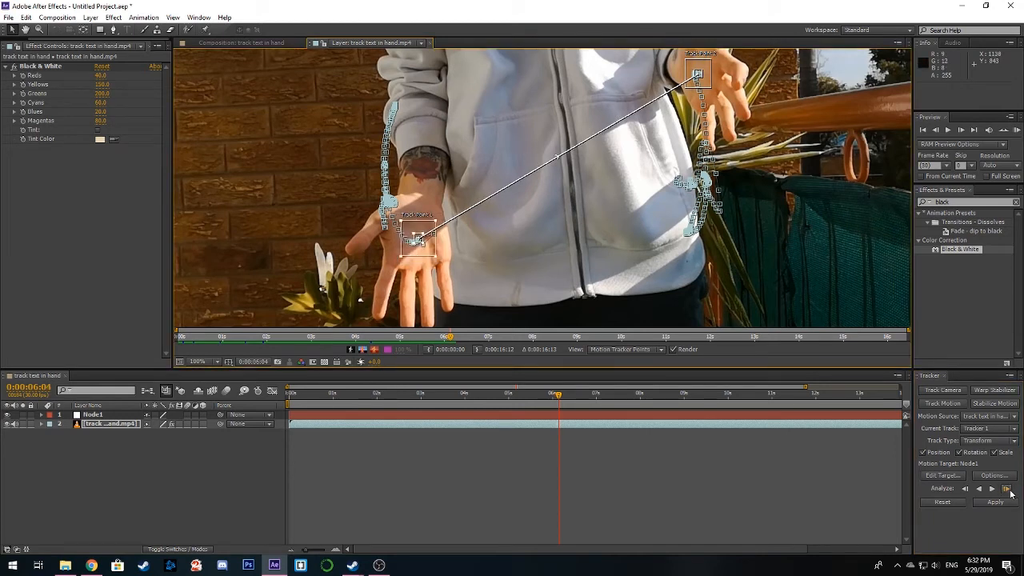
Analyze single frames forward from 0:00:06:04 to 0:00:06:12 and move Track Point 1 back onto its palm dot.
{"action": "left_click", "coordinate": [1007, 489]}
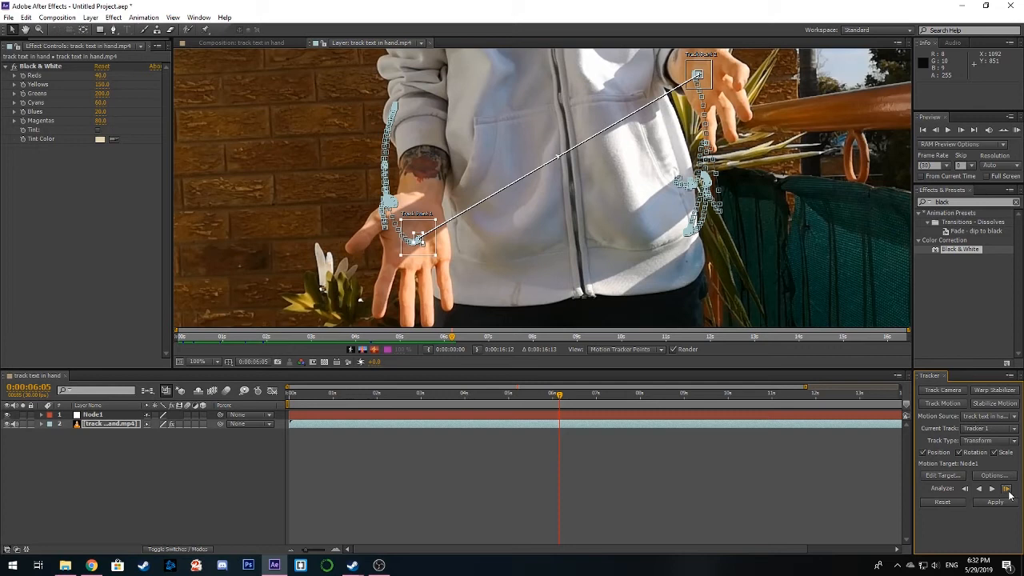
{"action": "left_click", "coordinate": [1009, 494]}
{"action": "left_click", "coordinate": [1008, 494]}
{"action": "left_click", "coordinate": [1007, 489]}
{"action": "left_click", "coordinate": [1007, 488]}
{"action": "left_click", "coordinate": [1007, 489]}
{"action": "left_click", "coordinate": [1007, 489]}
{"action": "left_click", "coordinate": [1007, 489]}
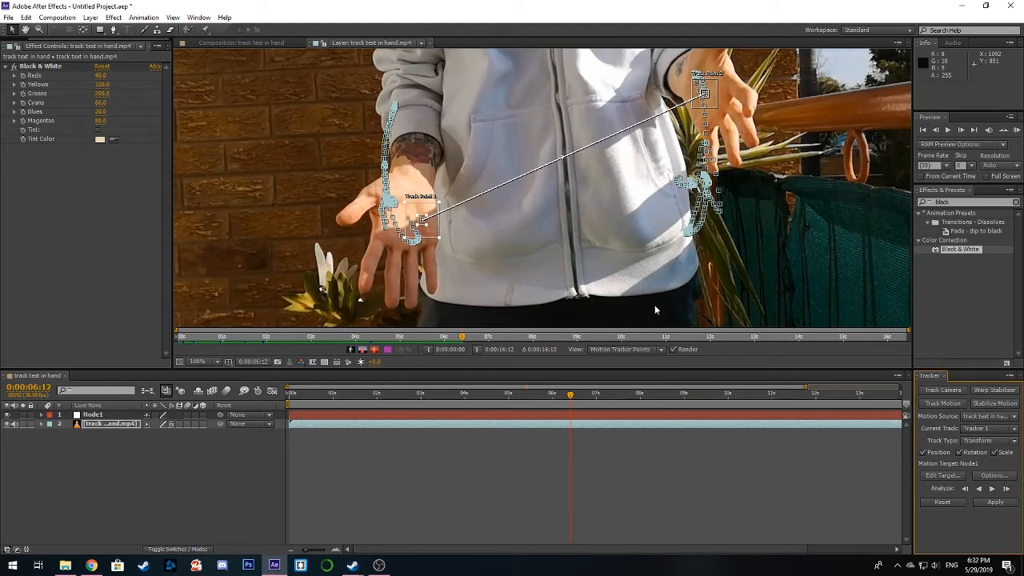
{"action": "left_click_drag", "start_coordinate": [424, 232], "coordinate": [416, 232]}
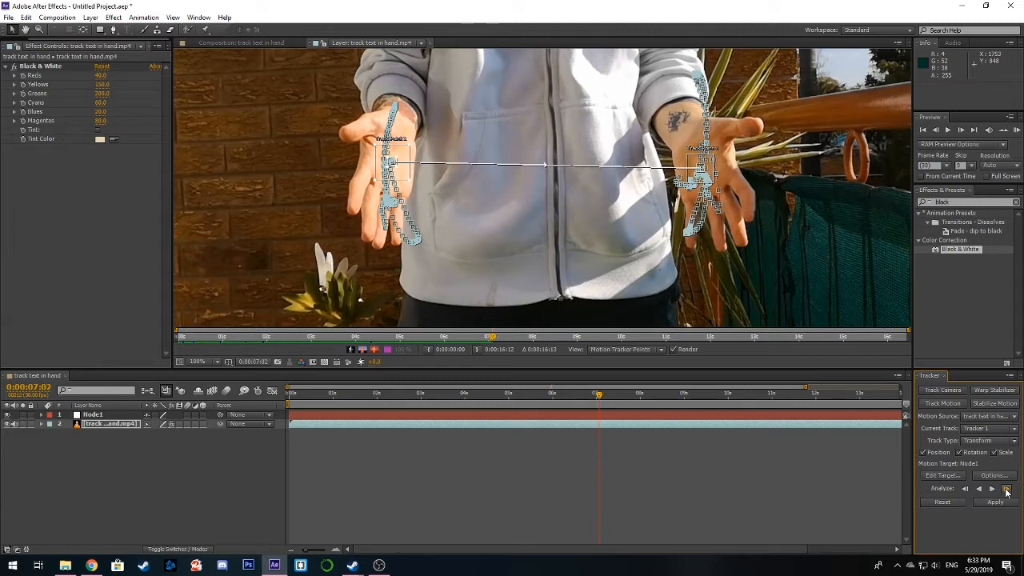
Run the analysis continuously from 0:00:07:02, stop it before 0:00:07:24, and continue in single frames past 0:00:08:05.
{"action": "left_click", "coordinate": [992, 489]}
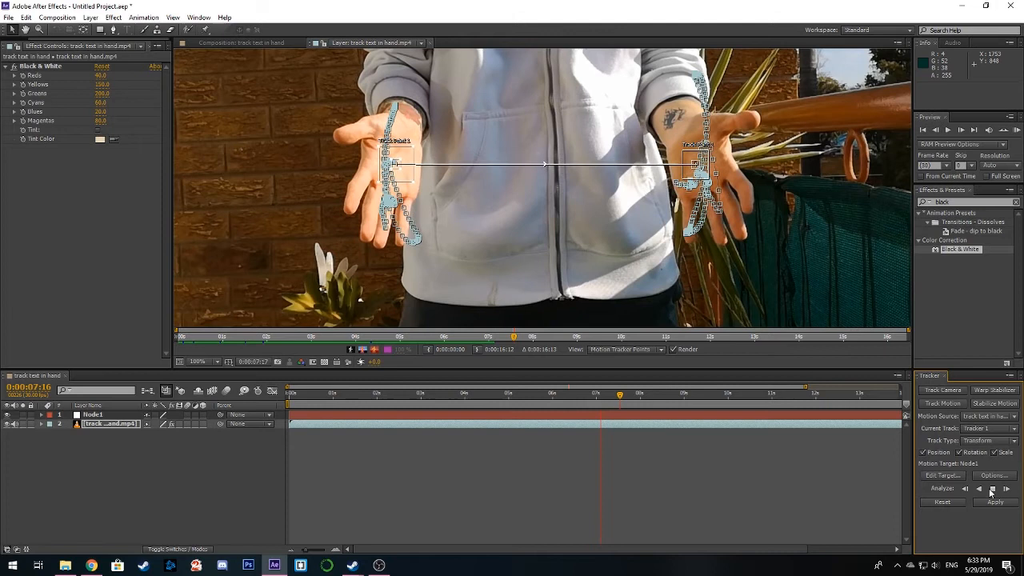
{"action": "left_click", "coordinate": [992, 489]}
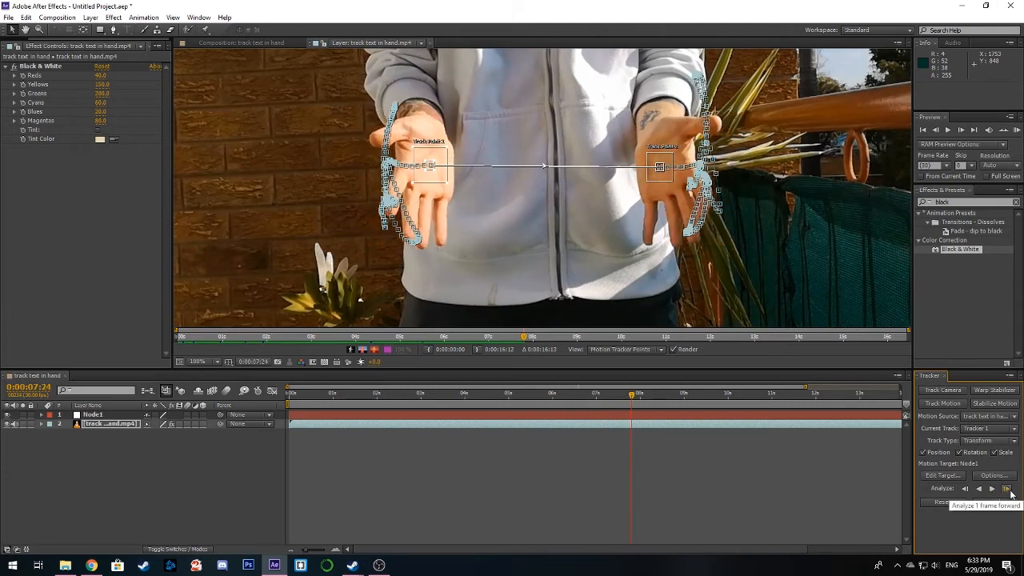
{"action": "left_click", "coordinate": [1007, 488]}
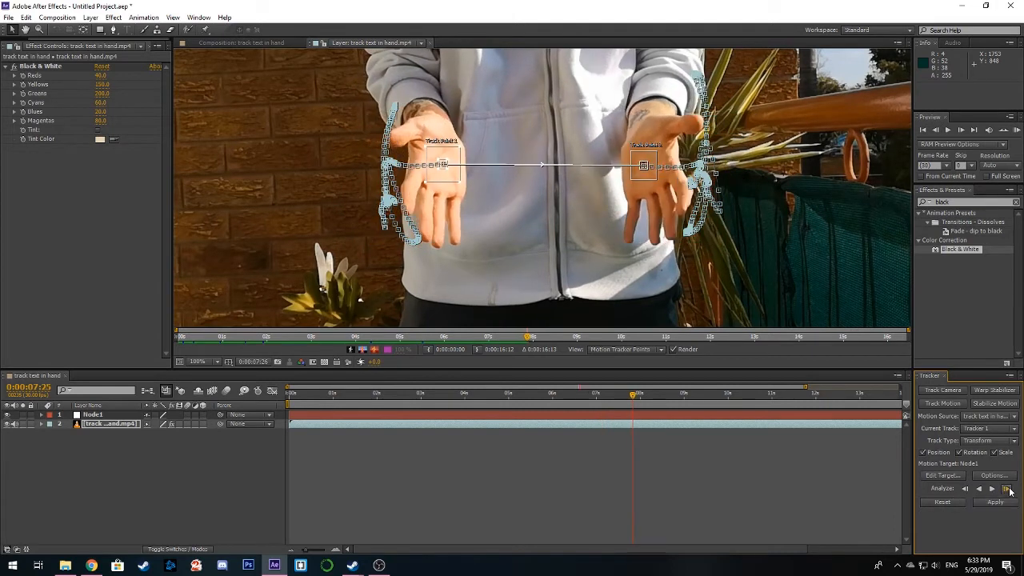
{"action": "left_click", "coordinate": [1007, 488]}
{"action": "left_click", "coordinate": [1007, 489]}
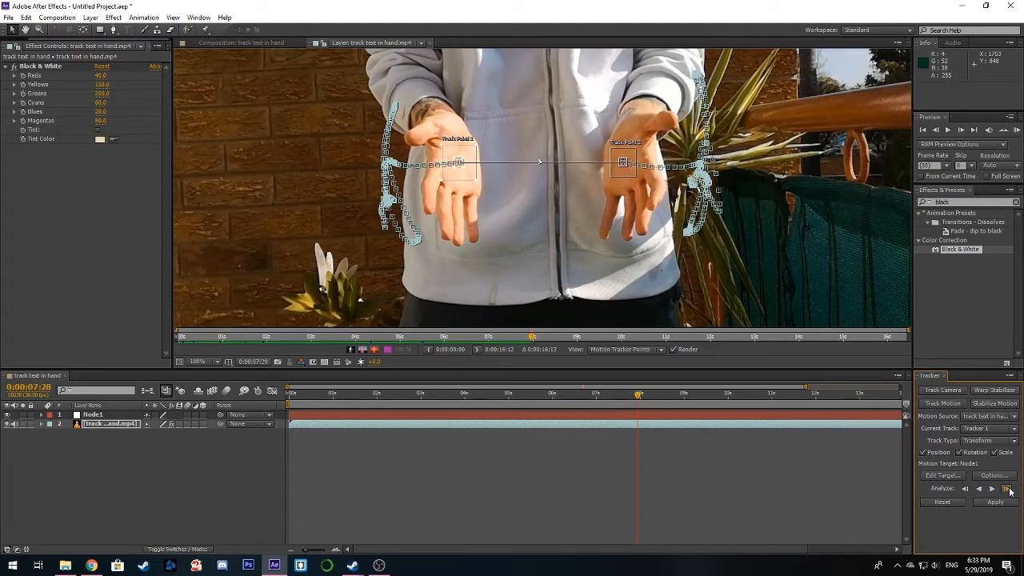
{"action": "left_click", "coordinate": [1007, 488]}
{"action": "left_click", "coordinate": [1007, 489]}
{"action": "left_click", "coordinate": [1007, 489]}
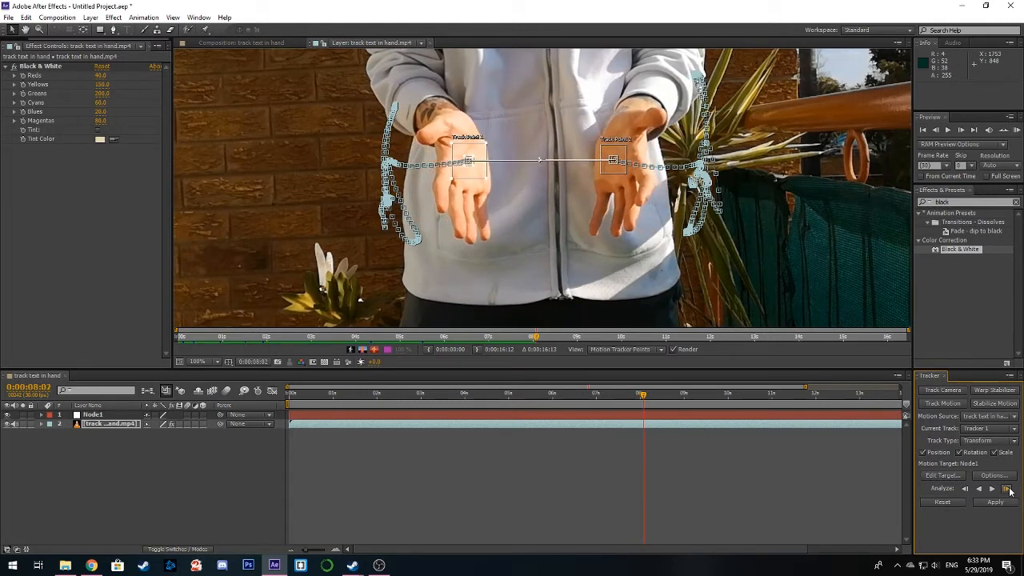
{"action": "left_click", "coordinate": [1007, 489]}
{"action": "left_click", "coordinate": [1007, 489]}
{"action": "left_click", "coordinate": [1007, 488]}
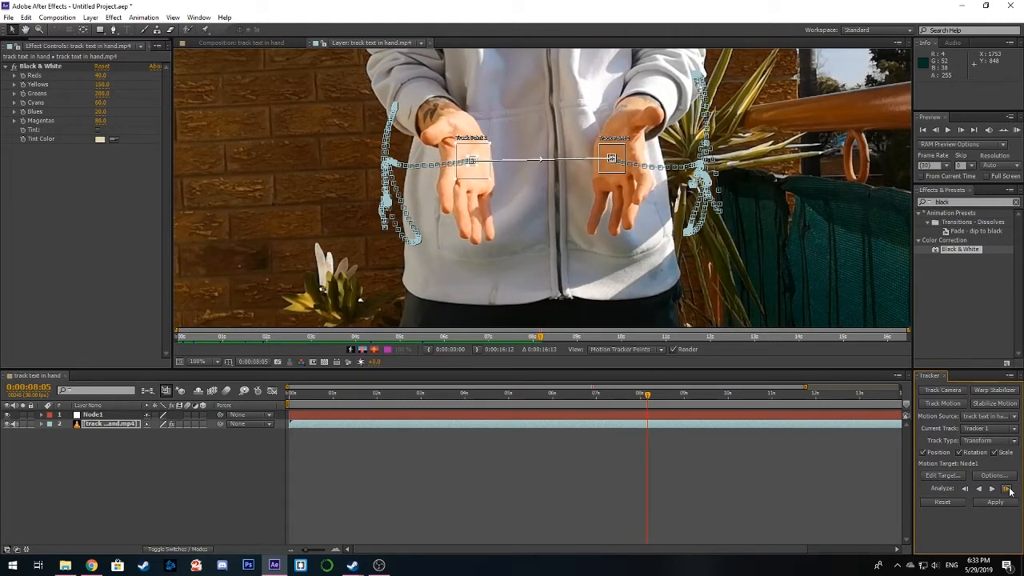
{"action": "left_click", "coordinate": [1007, 489]}
{"action": "left_click", "coordinate": [1007, 489]}
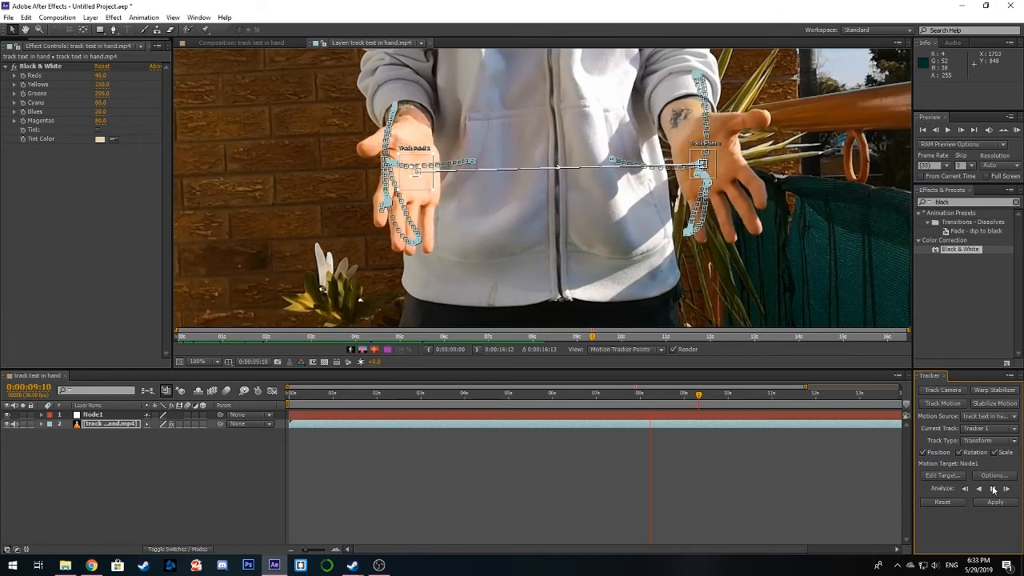
Analyze the track forward continuously, pausing to check the points around 0:00:11:09, and stop it shortly after 0:00:12:18.
{"action": "left_click", "coordinate": [993, 489]}
{"action": "left_click", "coordinate": [993, 489]}
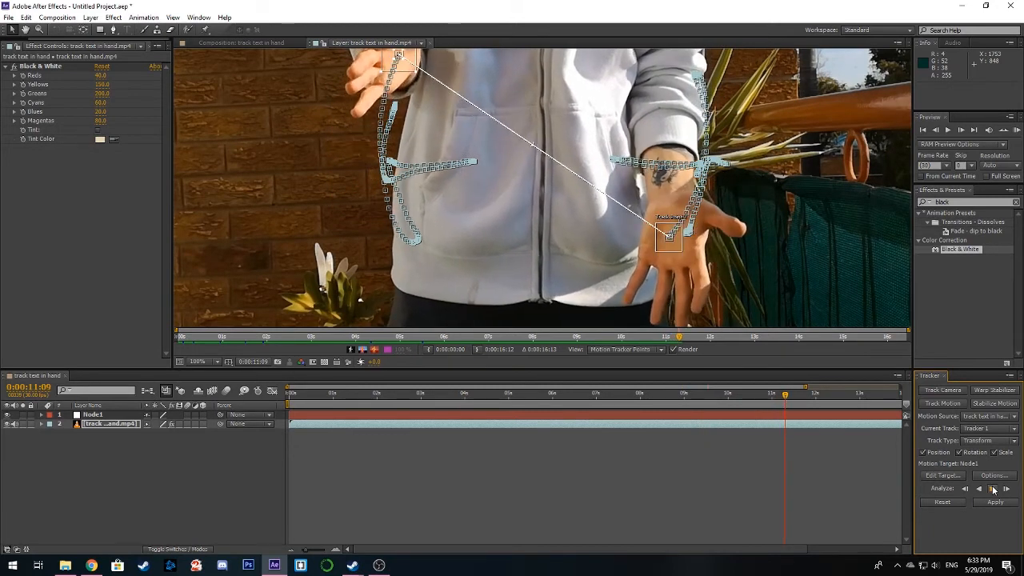
{"action": "left_click", "coordinate": [993, 488]}
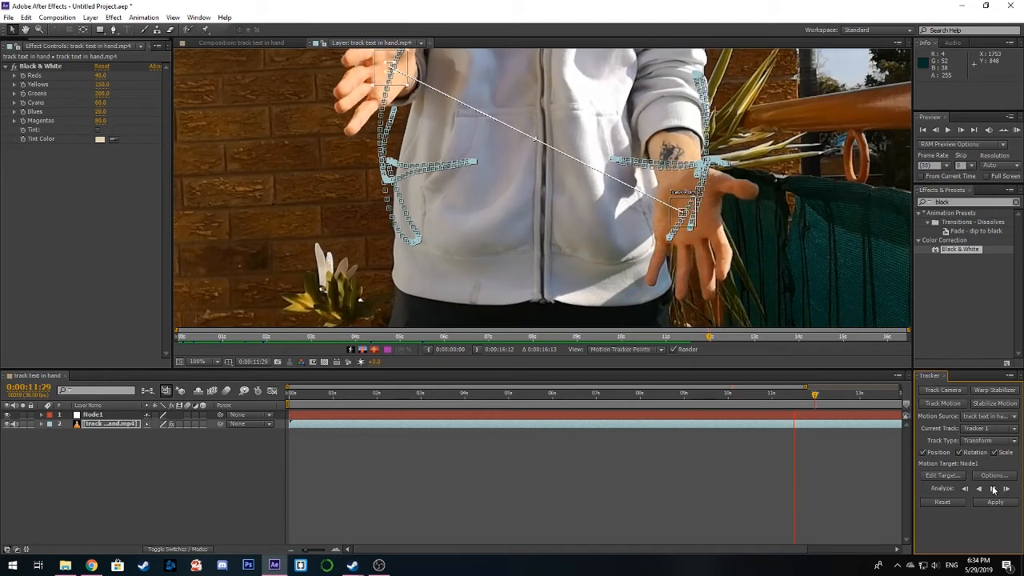
{"action": "left_click", "coordinate": [993, 490]}
{"action": "left_click", "coordinate": [994, 489]}
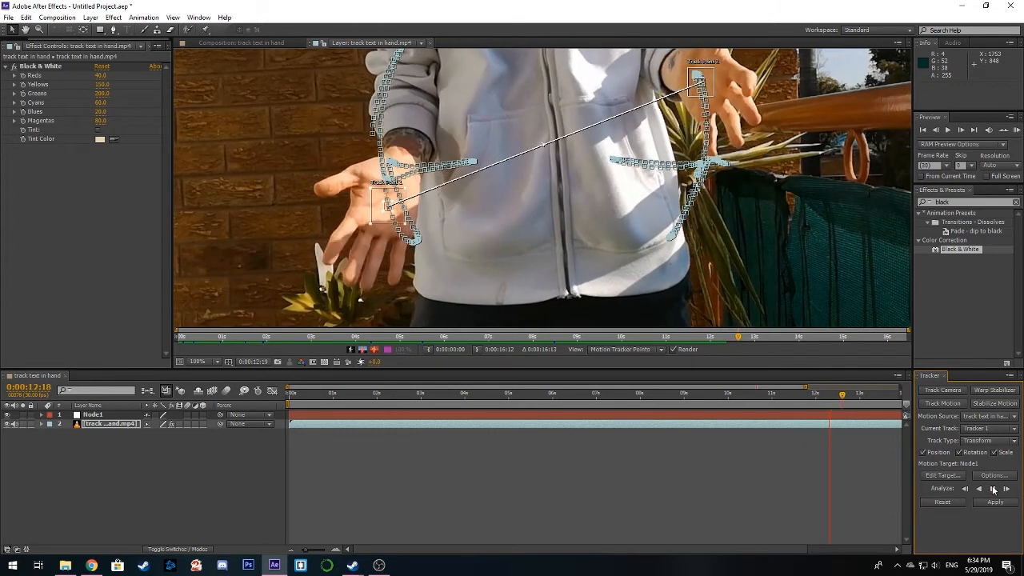
{"action": "left_click", "coordinate": [993, 489]}
Return to 0:00:12:20 and analyze frame by frame to 0:00:12:22, moving Track Point 1 back onto its palm dot on each frame.
{"action": "left_click_drag", "start_coordinate": [849, 397], "coordinate": [845, 399]}
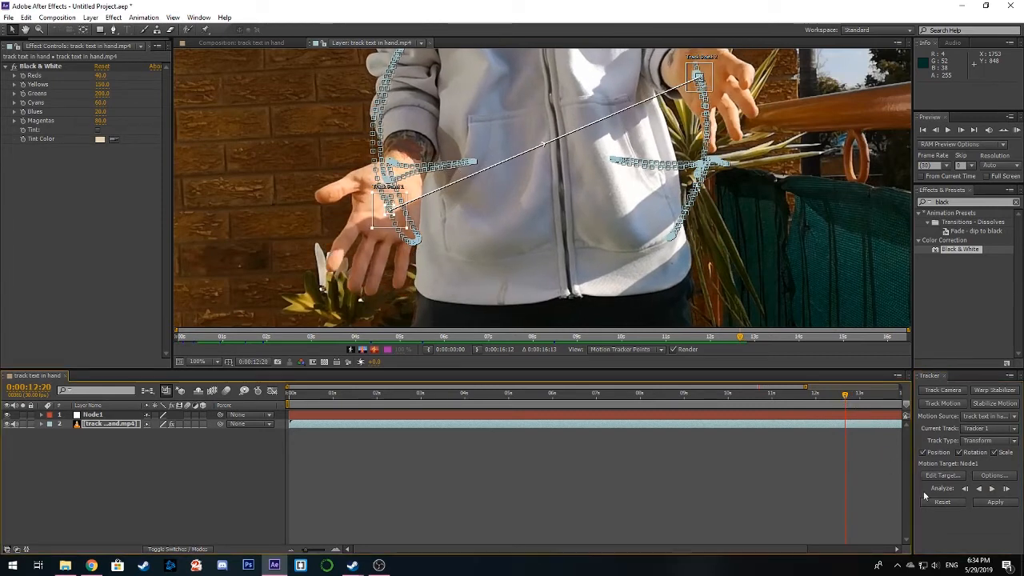
{"action": "left_click", "coordinate": [1005, 488]}
{"action": "left_click_drag", "start_coordinate": [420, 221], "coordinate": [408, 234]}
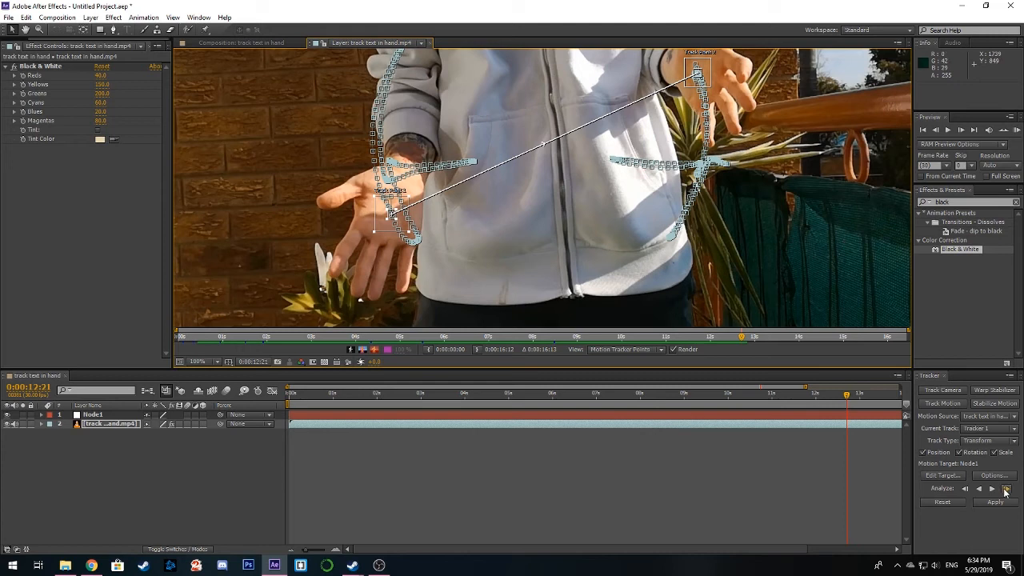
{"action": "left_click", "coordinate": [1005, 488]}
{"action": "left_click_drag", "start_coordinate": [411, 215], "coordinate": [410, 228]}
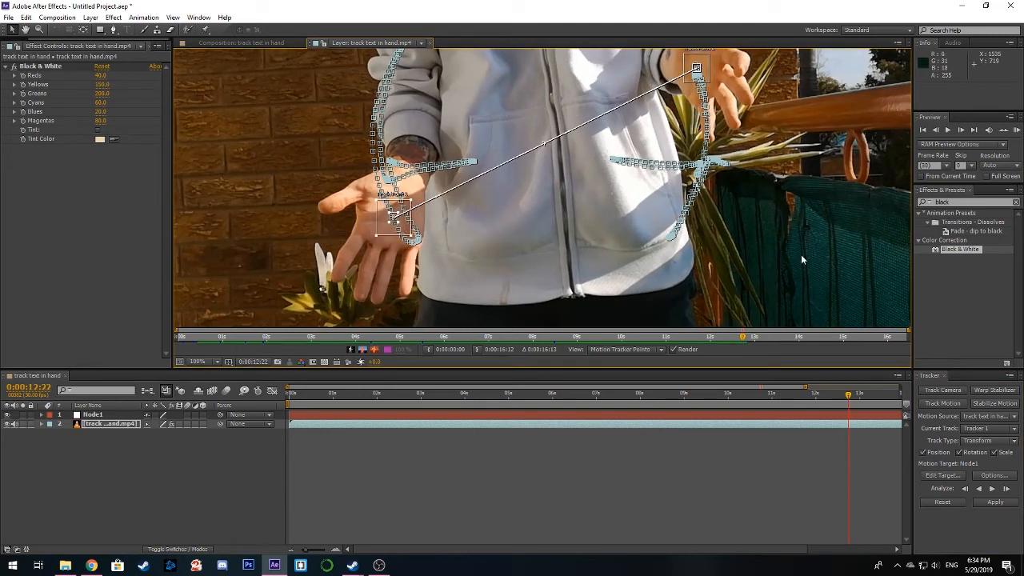
Analyze the track forward one frame at a time from 0:00:12:22 to 0:00:12:27.
{"action": "left_click", "coordinate": [1006, 489]}
{"action": "left_click", "coordinate": [1006, 489]}
{"action": "left_click", "coordinate": [1005, 489]}
{"action": "left_click", "coordinate": [1007, 489]}
{"action": "left_click", "coordinate": [1007, 488]}
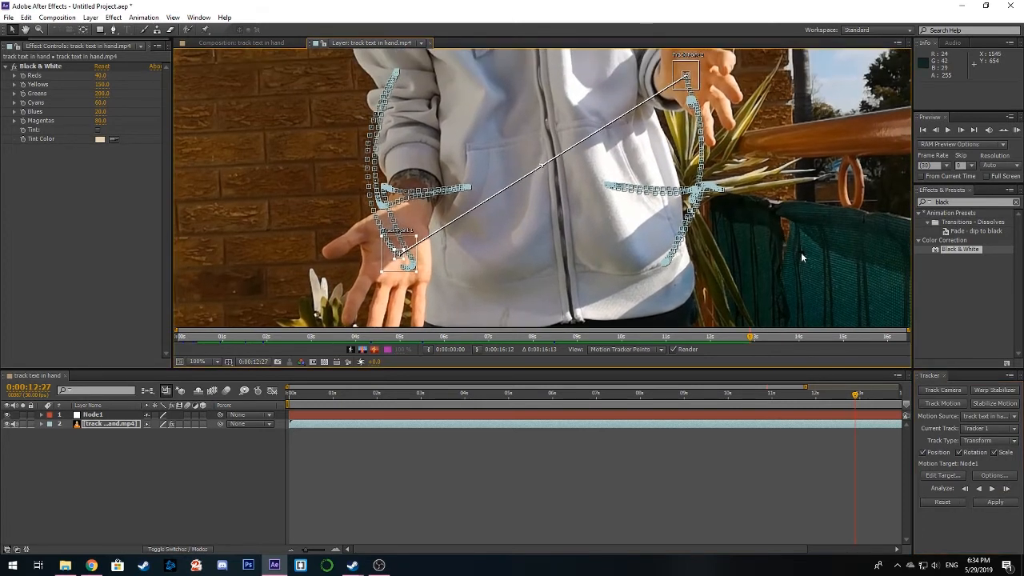
{"action": "left_click", "coordinate": [1007, 490]}
{"action": "left_click", "coordinate": [1006, 490]}
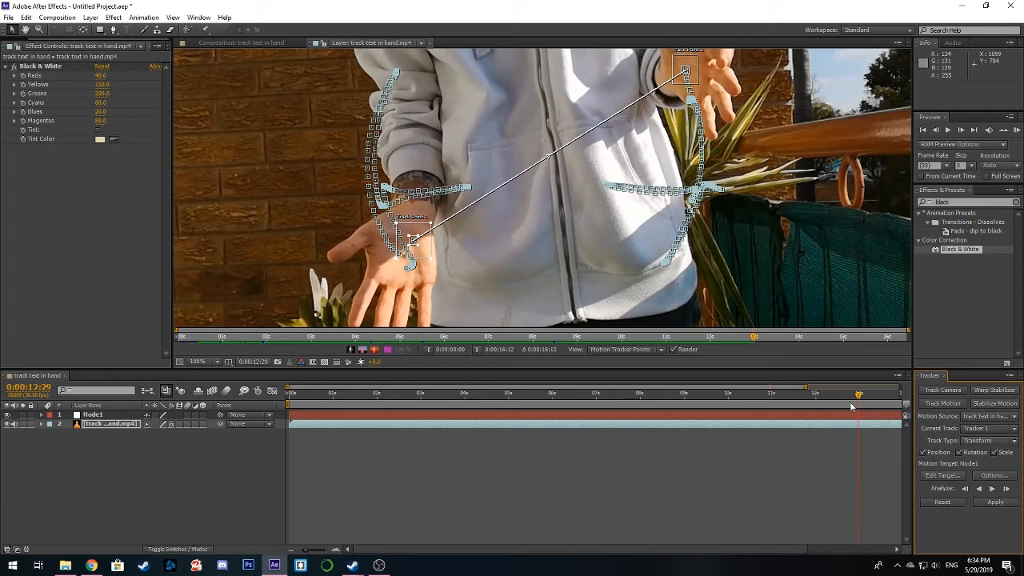
{"action": "left_click", "coordinate": [856, 397]}
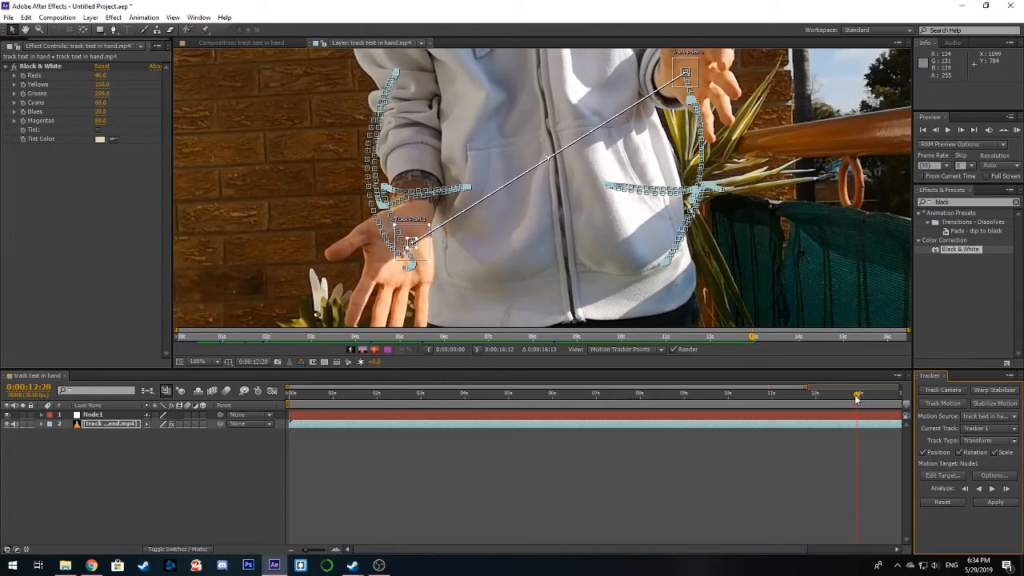
{"action": "left_click_drag", "start_coordinate": [855, 397], "coordinate": [853, 398]}
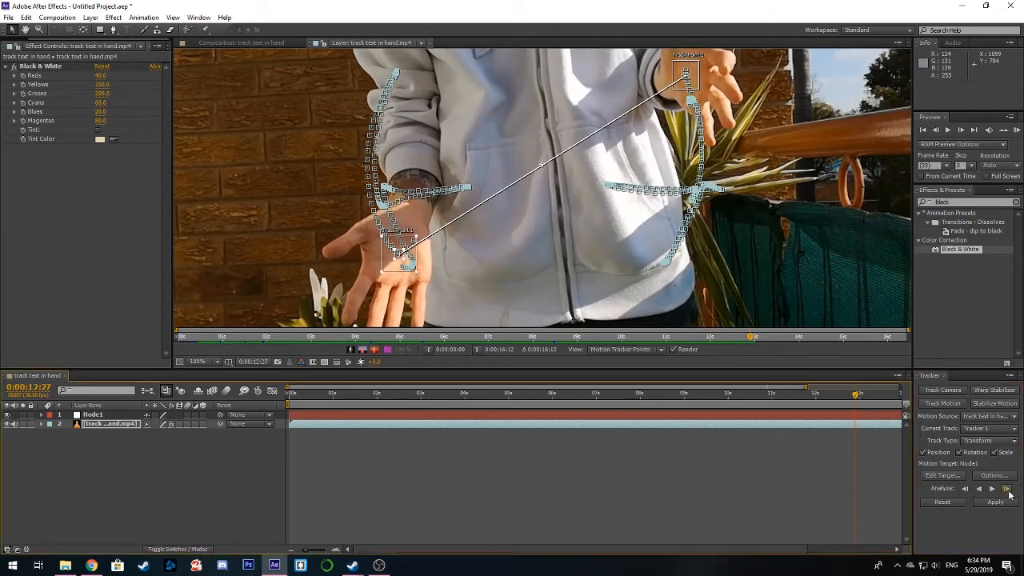
Analyze frame by frame from 0:00:12:27 to 0:00:12:29, moving Track Point 1 back onto its palm dot on each frame.
{"action": "left_click", "coordinate": [1005, 489]}
{"action": "left_click", "coordinate": [1005, 488]}
{"action": "left_click_drag", "start_coordinate": [424, 260], "coordinate": [415, 273]}
{"action": "left_click", "coordinate": [1006, 489]}
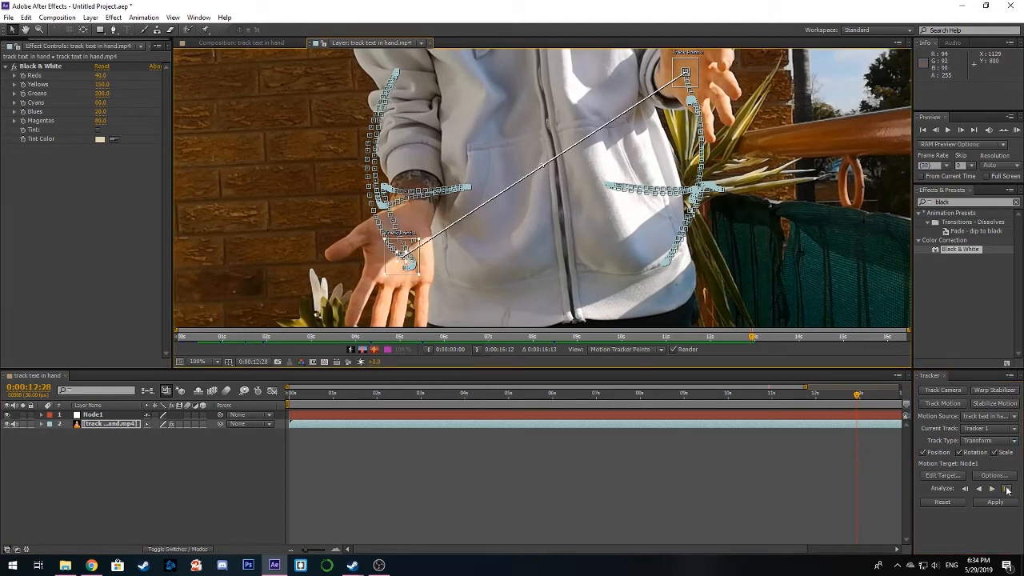
{"action": "left_click_drag", "start_coordinate": [427, 258], "coordinate": [416, 269]}
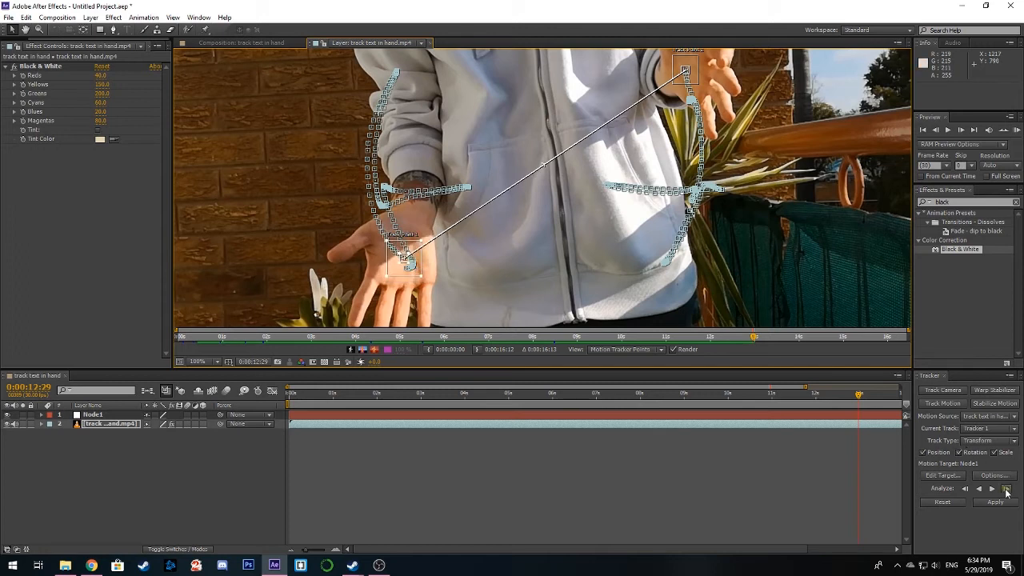
Analyze the track forward one frame at a time from 0:00:12:29 to 0:00:13:10.
{"action": "left_click", "coordinate": [1006, 489]}
{"action": "left_click", "coordinate": [1005, 489]}
{"action": "left_click", "coordinate": [1005, 488]}
{"action": "left_click", "coordinate": [1005, 489]}
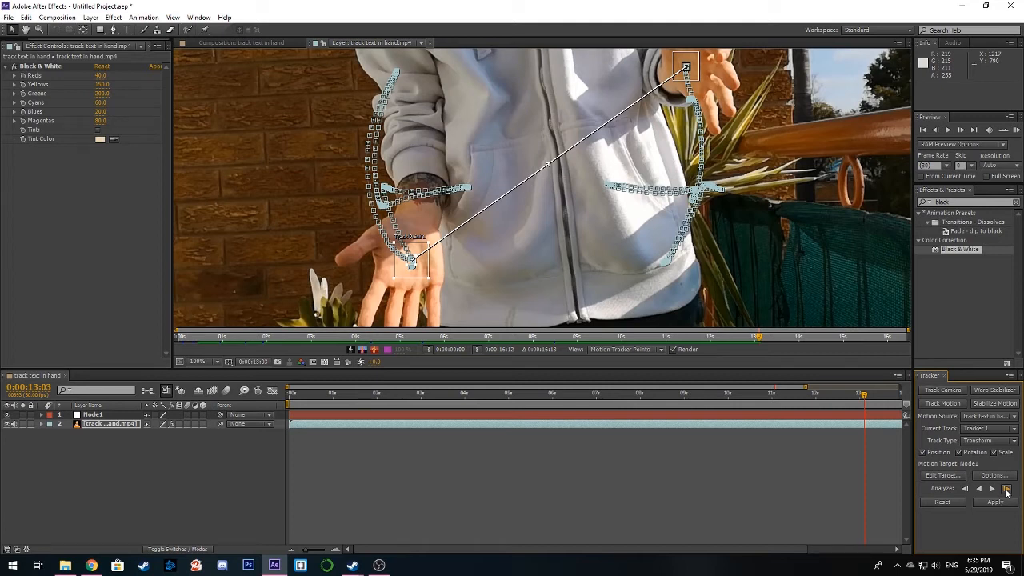
{"action": "left_click", "coordinate": [1006, 490]}
{"action": "left_click", "coordinate": [1006, 489]}
{"action": "left_click", "coordinate": [1006, 489]}
{"action": "left_click", "coordinate": [1006, 490]}
{"action": "left_click", "coordinate": [1007, 489]}
{"action": "left_click", "coordinate": [1006, 490]}
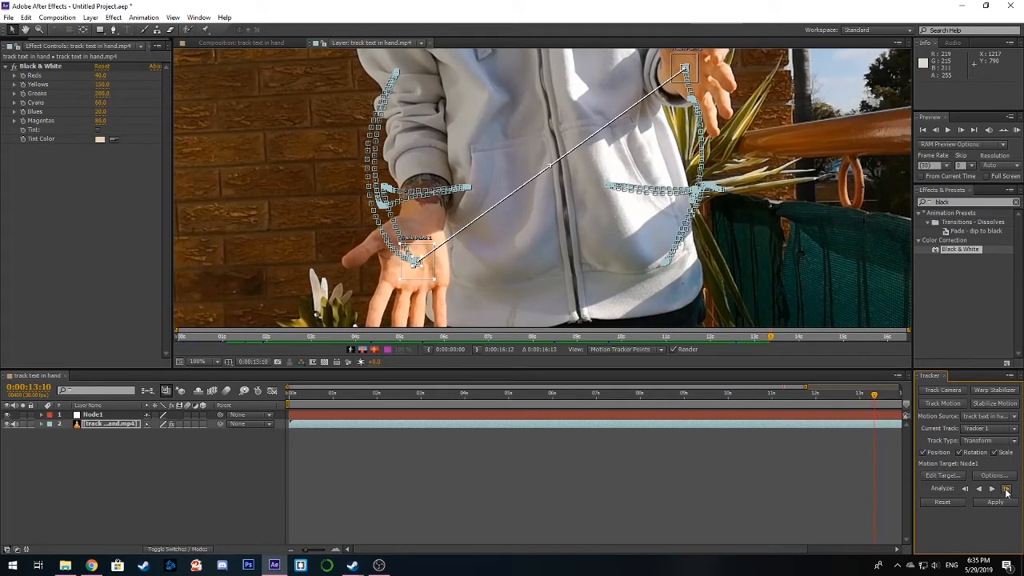
Run the analysis continuously from 0:00:13:10, stop it past 0:00:13:16 and return to 0:00:13:15, where Track Point 1 is still on its dot.
{"action": "left_click", "coordinate": [991, 489]}
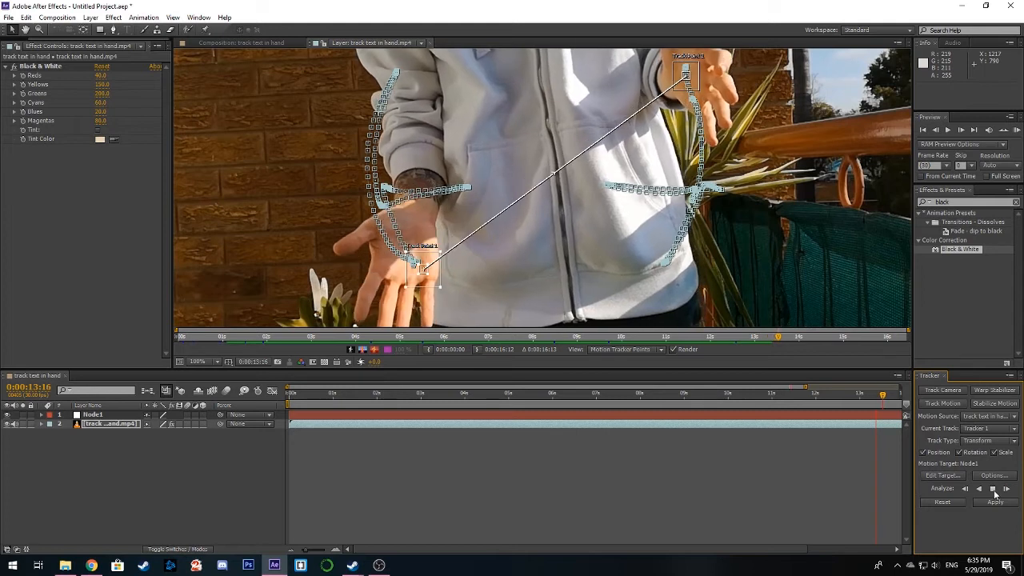
{"action": "left_click", "coordinate": [992, 490]}
{"action": "left_click_drag", "start_coordinate": [888, 397], "coordinate": [881, 396]}
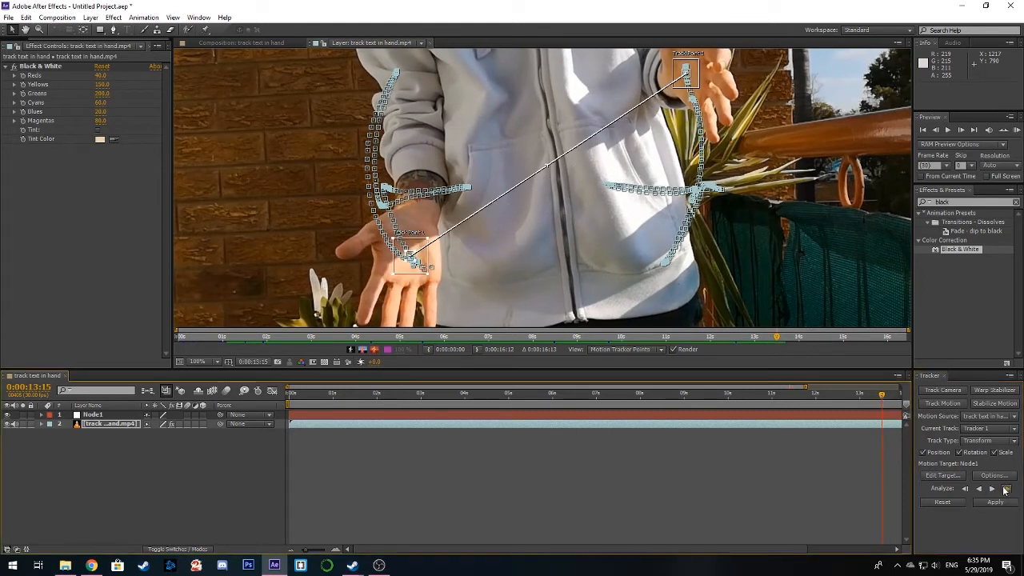
Analyze one frame past 0:00:13:15, move Track Point 1 back onto its palm dot, and continue the analysis to 0:00:13:17.
{"action": "left_click", "coordinate": [1005, 489]}
{"action": "left_click_drag", "start_coordinate": [430, 281], "coordinate": [421, 261]}
{"action": "left_click", "coordinate": [1006, 489]}
{"action": "left_click", "coordinate": [1006, 489]}
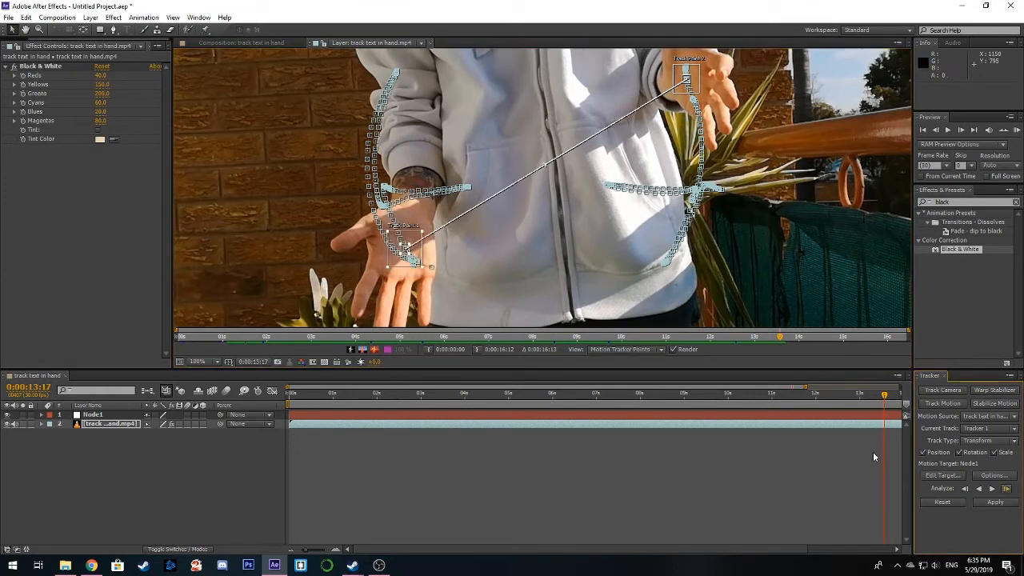
Analyze single frames from 0:00:13:17 to 0:00:13:23, moving Track Point 1 back onto its palm dot on the last two frames.
{"action": "left_click", "coordinate": [1006, 489]}
{"action": "left_click", "coordinate": [1006, 489]}
{"action": "left_click", "coordinate": [1006, 489]}
{"action": "left_click", "coordinate": [1005, 489]}
{"action": "left_click_drag", "start_coordinate": [426, 258], "coordinate": [412, 244]}
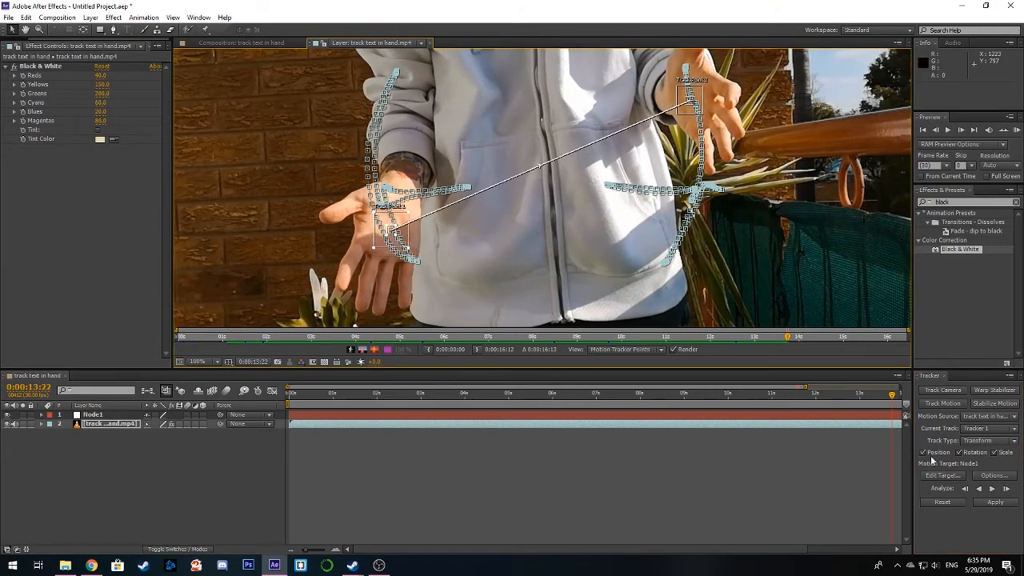
{"action": "left_click", "coordinate": [1005, 488]}
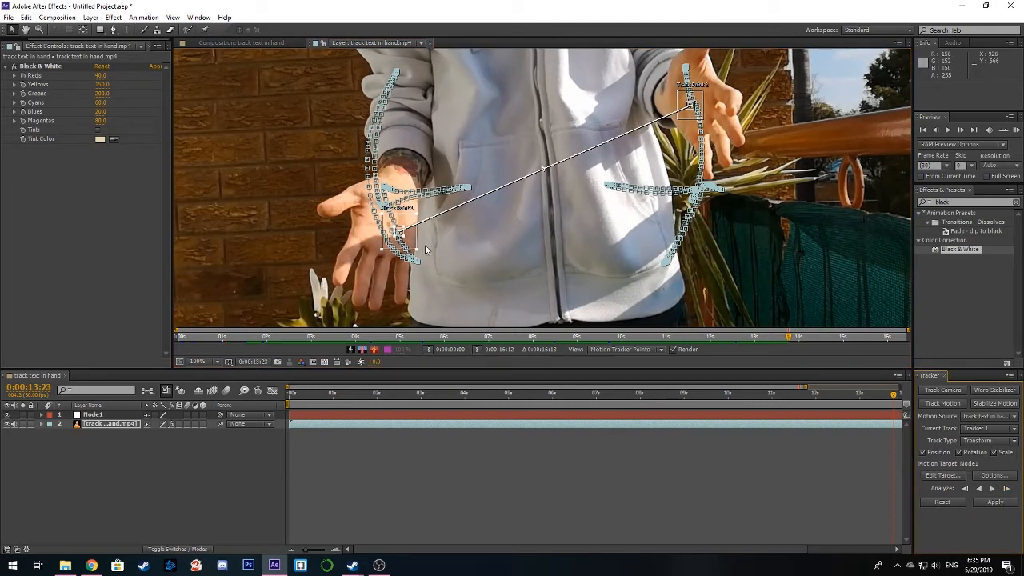
{"action": "left_click_drag", "start_coordinate": [416, 247], "coordinate": [405, 230]}
Analyze the track forward one frame at a time from 0:00:13:23 to 0:00:14:01.
{"action": "left_click", "coordinate": [1005, 489]}
{"action": "left_click", "coordinate": [1005, 489]}
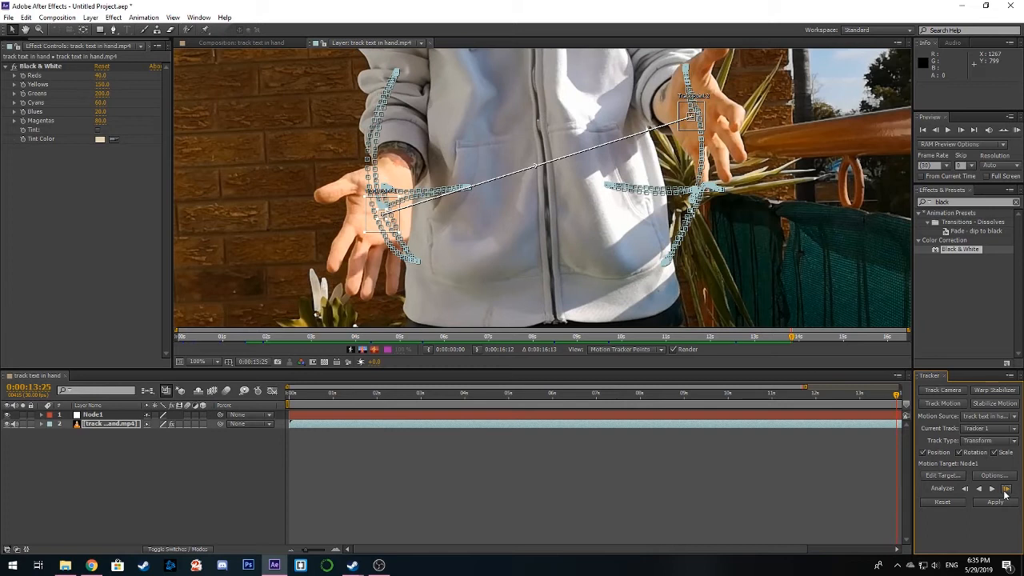
{"action": "left_click", "coordinate": [1005, 488]}
{"action": "left_click", "coordinate": [1006, 489]}
{"action": "left_click", "coordinate": [1005, 489]}
{"action": "left_click", "coordinate": [1005, 488]}
{"action": "left_click", "coordinate": [1006, 488]}
{"action": "left_click", "coordinate": [1005, 489]}
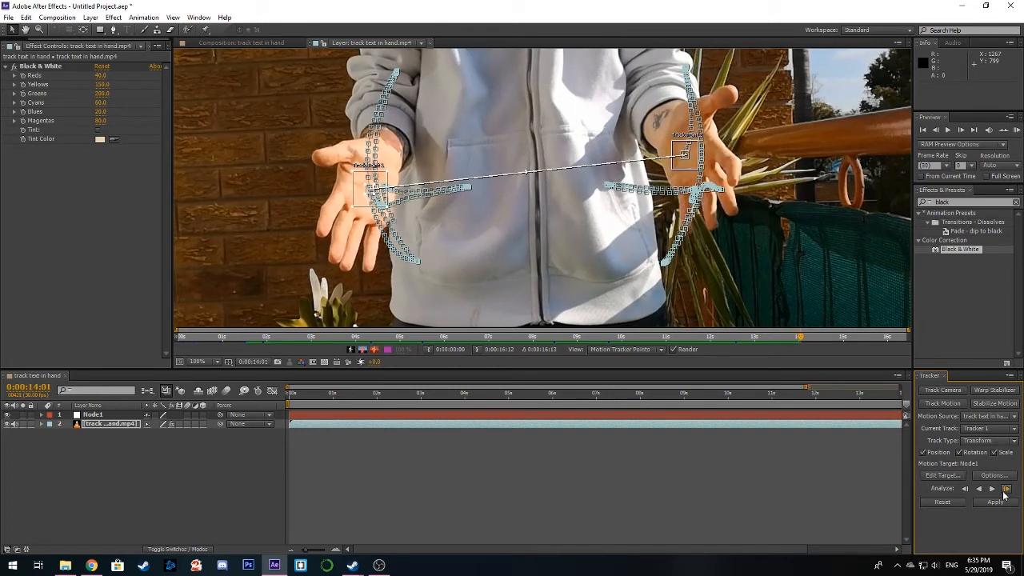
Run the analysis continuously from 0:00:14:01, pausing at 0:00:15:07, and stop it at 0:00:15:15.
{"action": "left_click", "coordinate": [991, 491]}
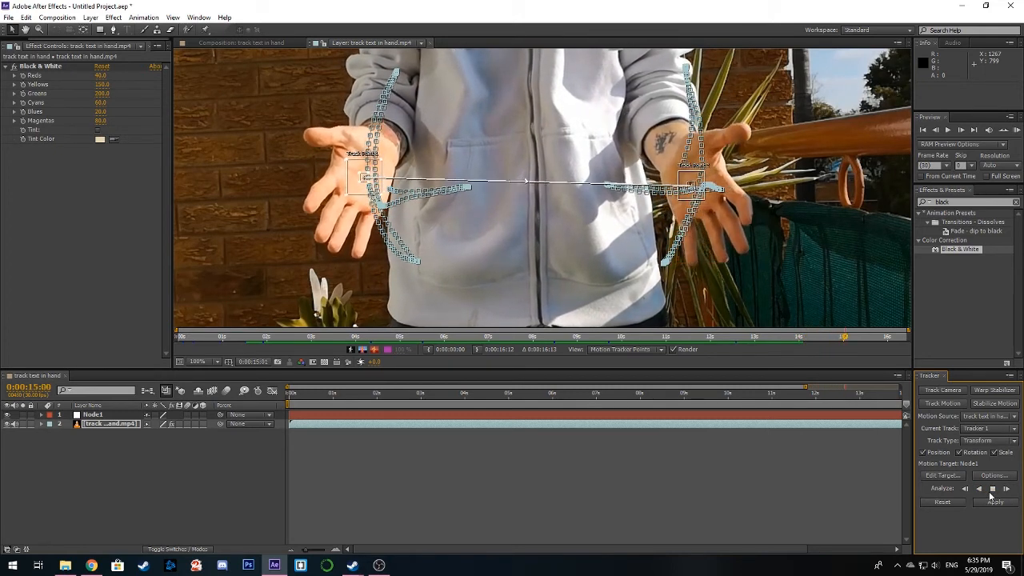
{"action": "left_click", "coordinate": [991, 491]}
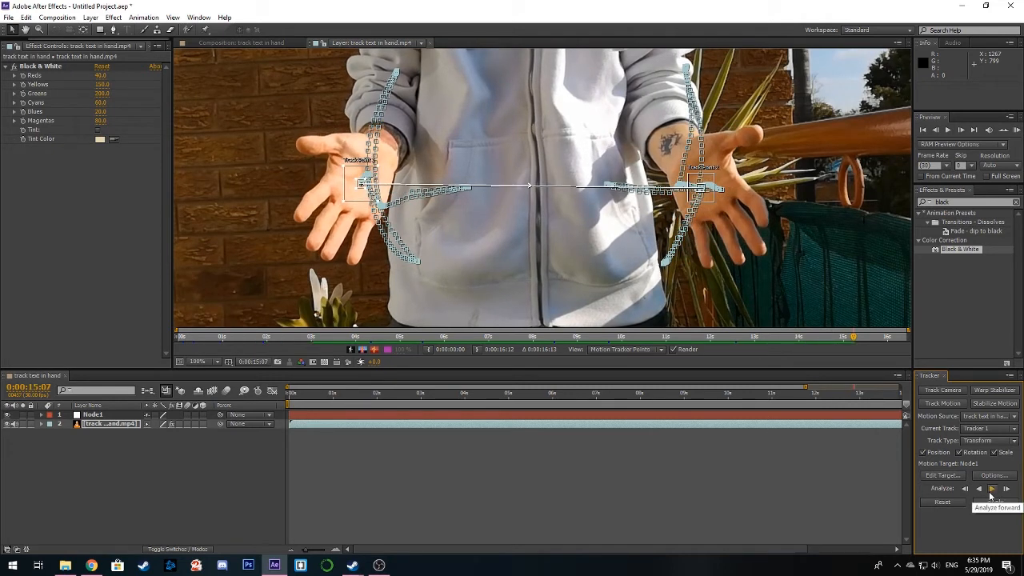
{"action": "left_click", "coordinate": [991, 490]}
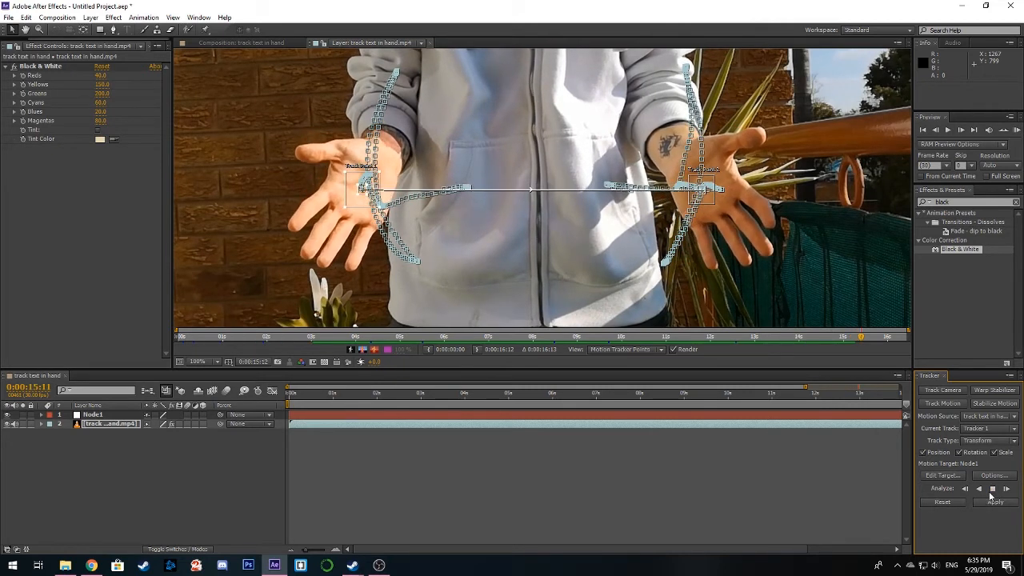
{"action": "left_click", "coordinate": [991, 489]}
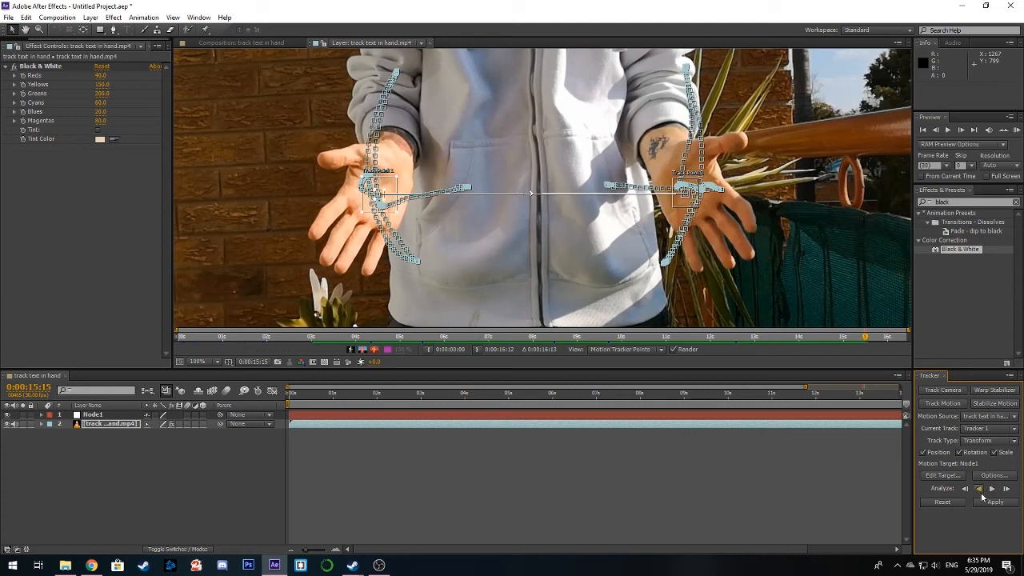
Analyze single frames to 0:00:15:17, moving Track Point 2 back onto its palm dot on both frames and Track Point 1 on the last.
{"action": "left_click", "coordinate": [1007, 490]}
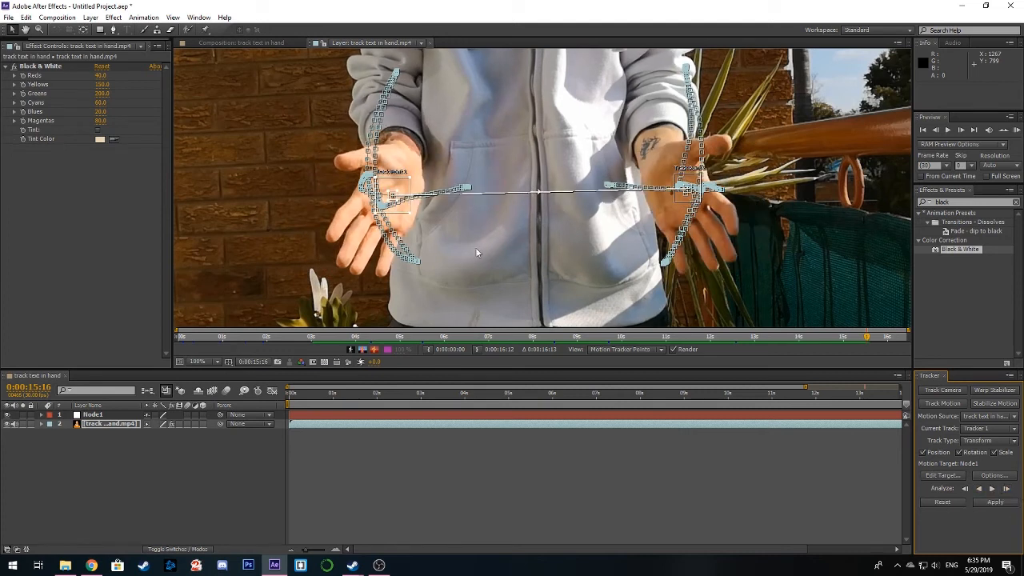
{"action": "left_click_drag", "start_coordinate": [669, 205], "coordinate": [652, 207]}
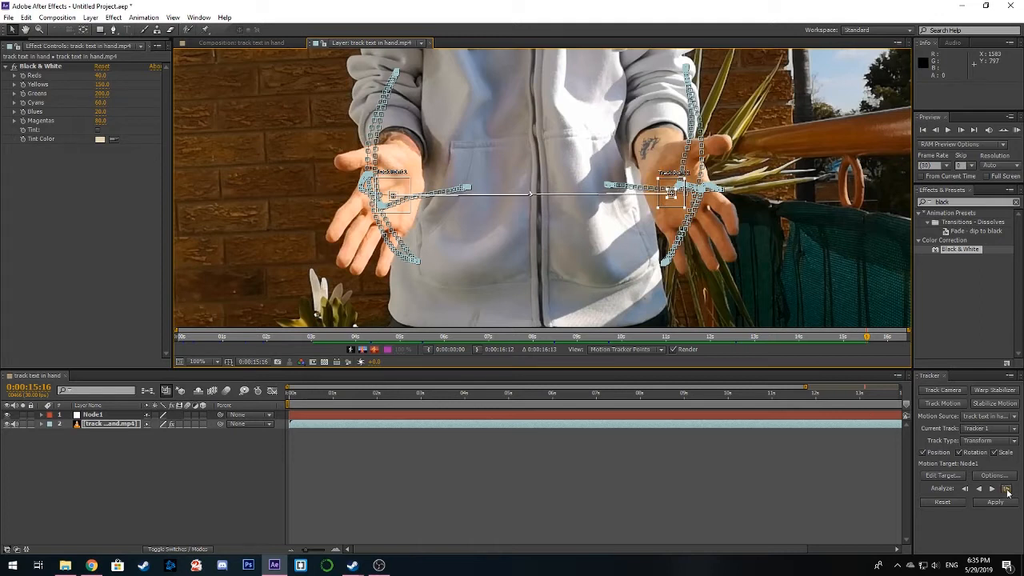
{"action": "left_click", "coordinate": [1006, 488]}
{"action": "left_click_drag", "start_coordinate": [401, 223], "coordinate": [425, 213]}
{"action": "left_click_drag", "start_coordinate": [669, 215], "coordinate": [652, 195]}
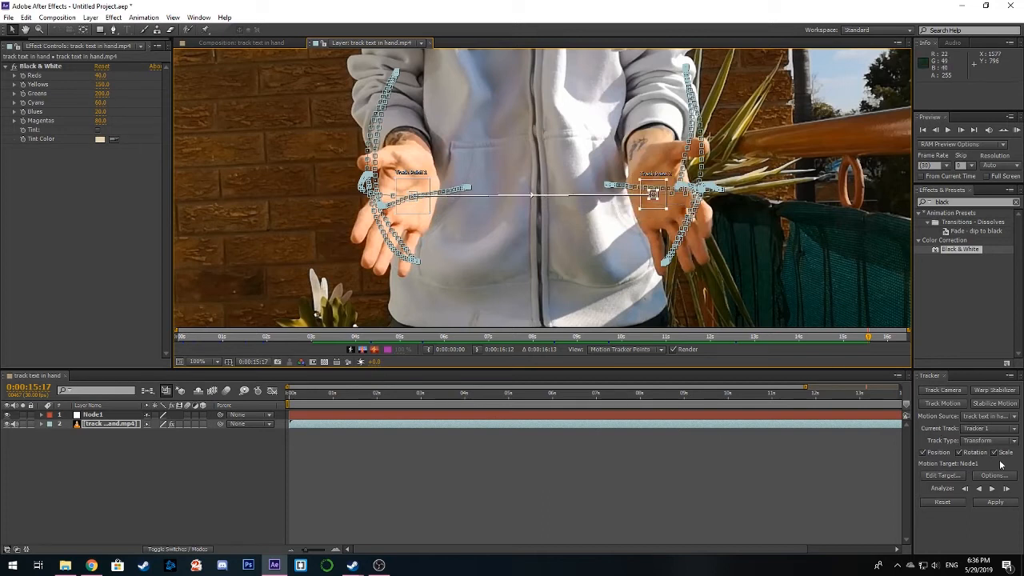
Analyze single frames to 0:00:15:19, moving both track points back onto their palm dots on each frame.
{"action": "left_click", "coordinate": [1007, 488]}
{"action": "left_click_drag", "start_coordinate": [646, 219], "coordinate": [624, 212]}
{"action": "left_click_drag", "start_coordinate": [427, 224], "coordinate": [443, 205]}
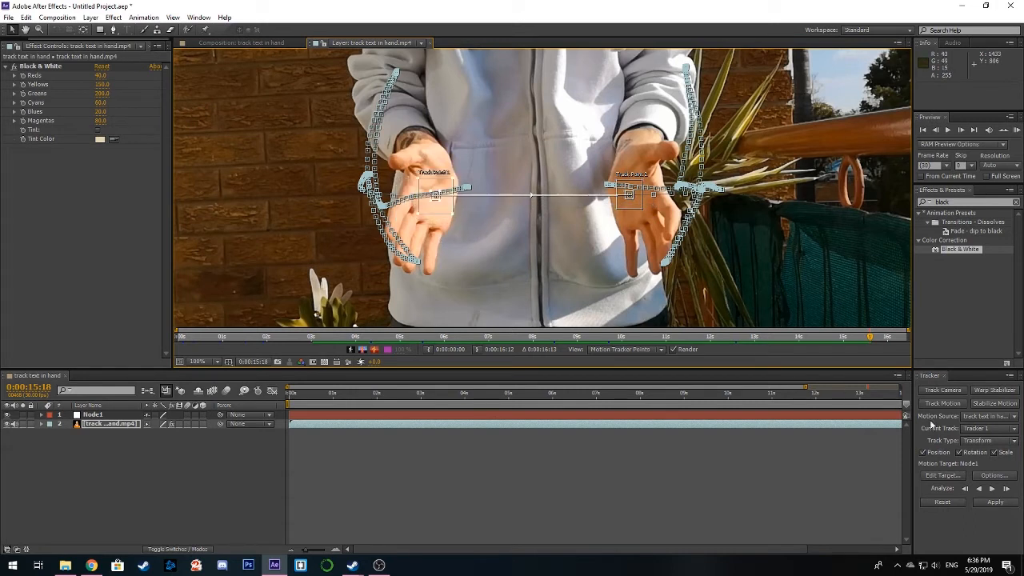
{"action": "left_click", "coordinate": [992, 491]}
{"action": "left_click_drag", "start_coordinate": [627, 213], "coordinate": [607, 211]}
{"action": "left_click_drag", "start_coordinate": [467, 216], "coordinate": [472, 207]}
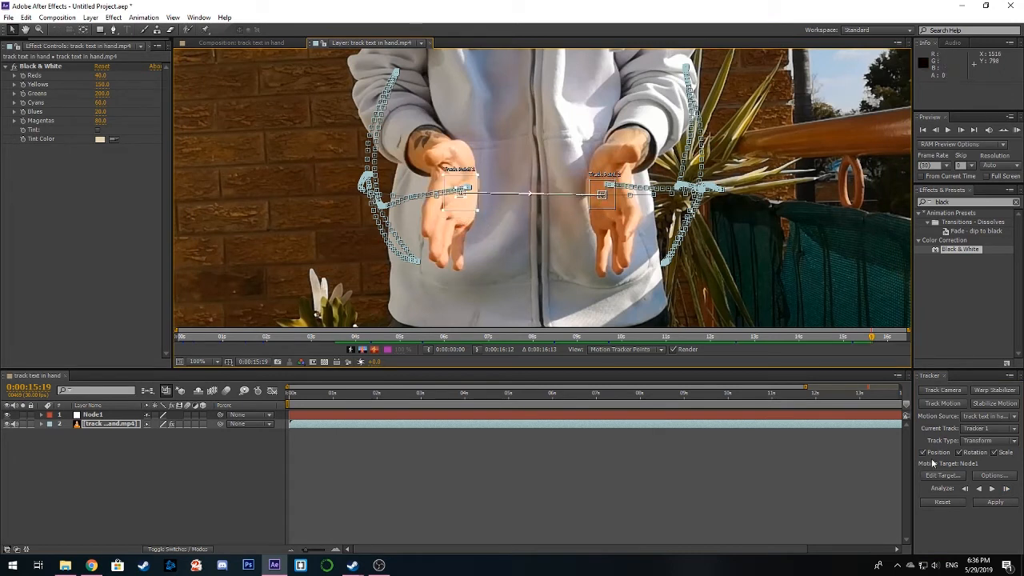
Analyze frames 0:00:15:20 and 0:00:15:21, repositioning both track points on the closing palms each time.
{"action": "left_click", "coordinate": [1005, 488]}
{"action": "left_click_drag", "start_coordinate": [595, 213], "coordinate": [579, 204]}
{"action": "left_click_drag", "start_coordinate": [471, 199], "coordinate": [498, 206]}
{"action": "left_click", "coordinate": [1005, 488]}
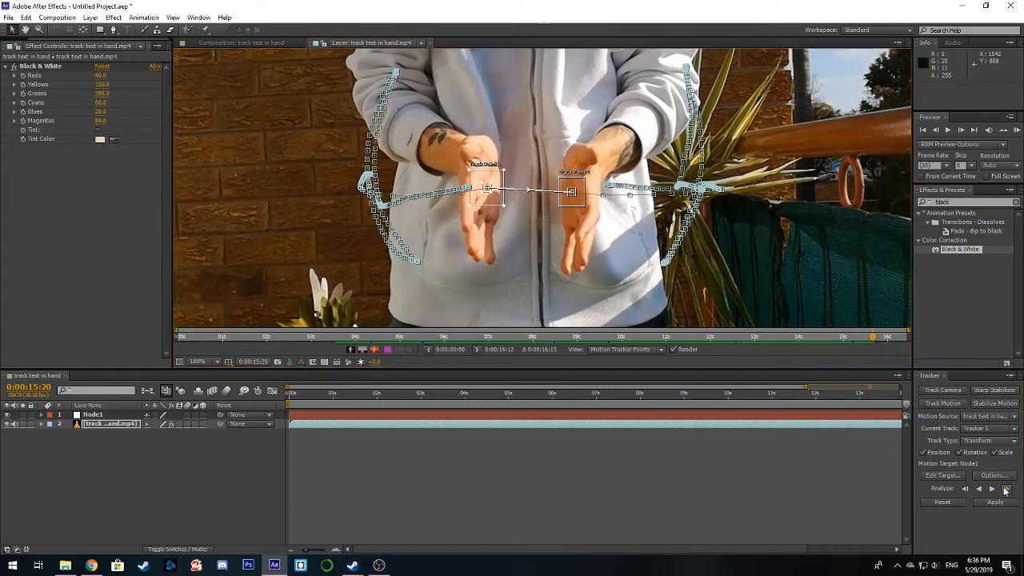
{"action": "left_click_drag", "start_coordinate": [516, 206], "coordinate": [524, 194]}
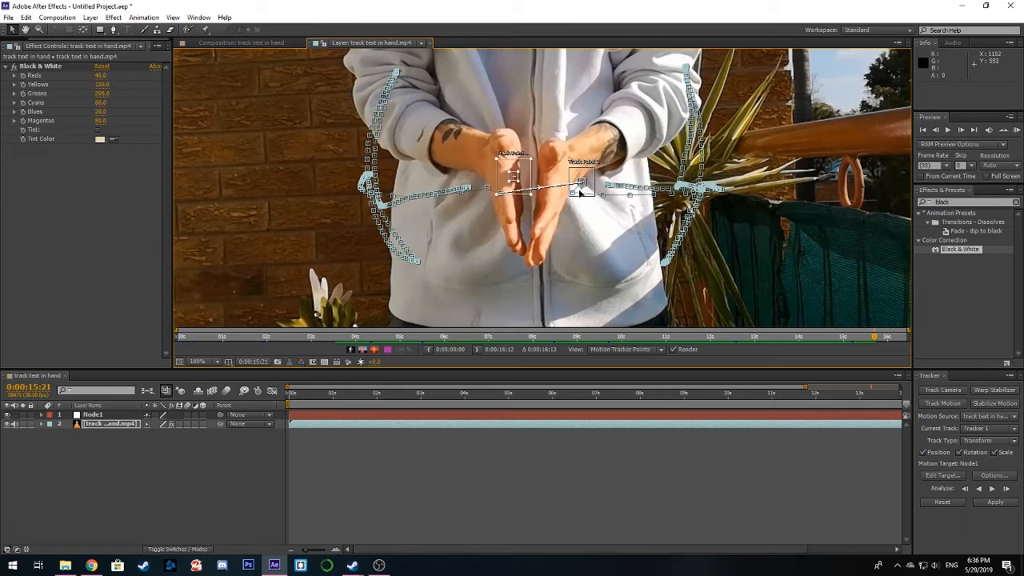
{"action": "left_click_drag", "start_coordinate": [591, 195], "coordinate": [558, 192]}
Analyze one more frame to 0:00:15:22 and move Track Point 1 to where the palms meet.
{"action": "left_click", "coordinate": [1006, 486]}
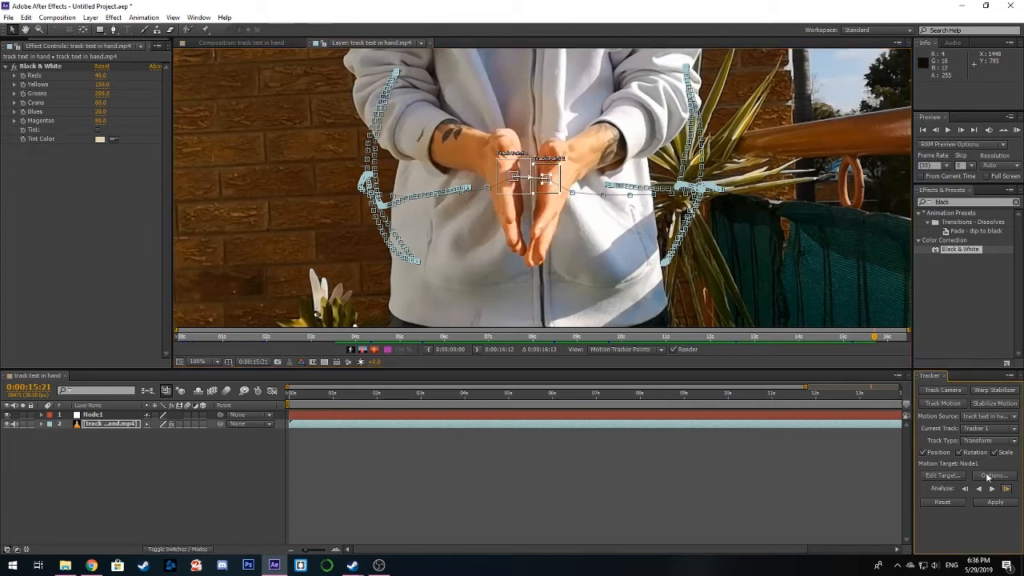
{"action": "left_click_drag", "start_coordinate": [512, 174], "coordinate": [542, 164]}
{"action": "left_click_drag", "start_coordinate": [583, 229], "coordinate": [575, 240]}
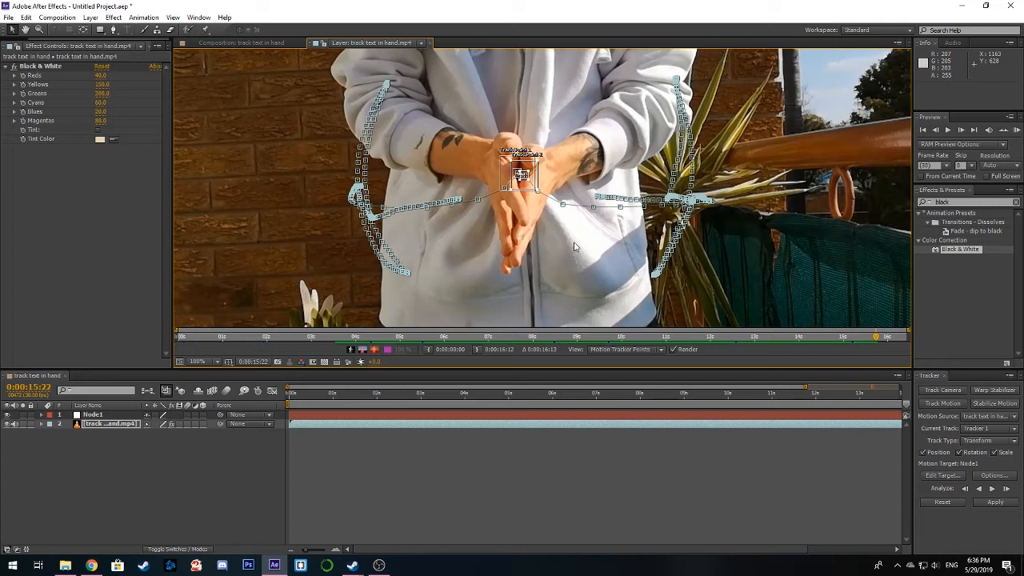
Apply the tracking data to Node1 in the X and Y dimensions and collapse the Node1 layer.
{"action": "left_click", "coordinate": [995, 502]}
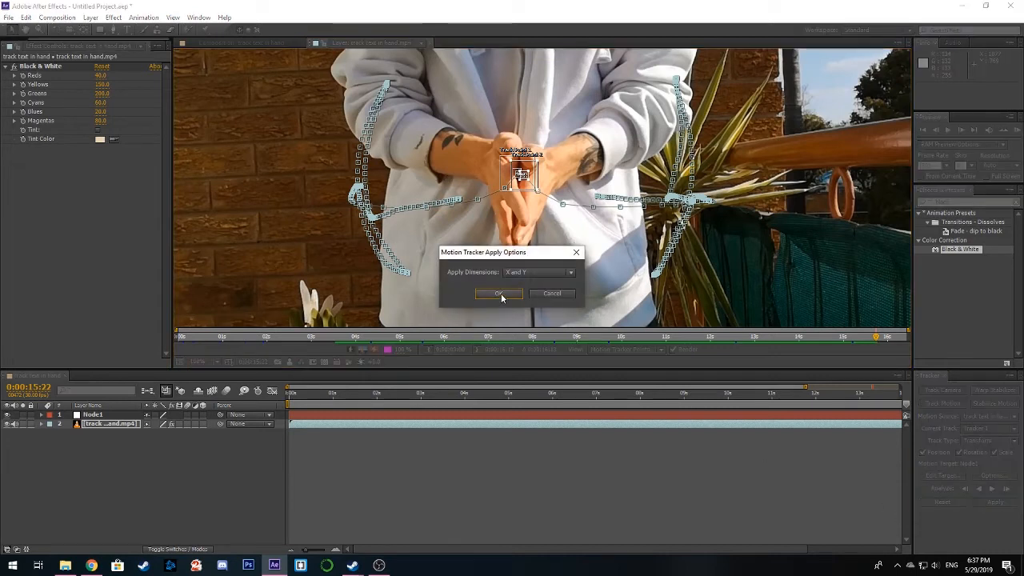
{"action": "left_click", "coordinate": [499, 294]}
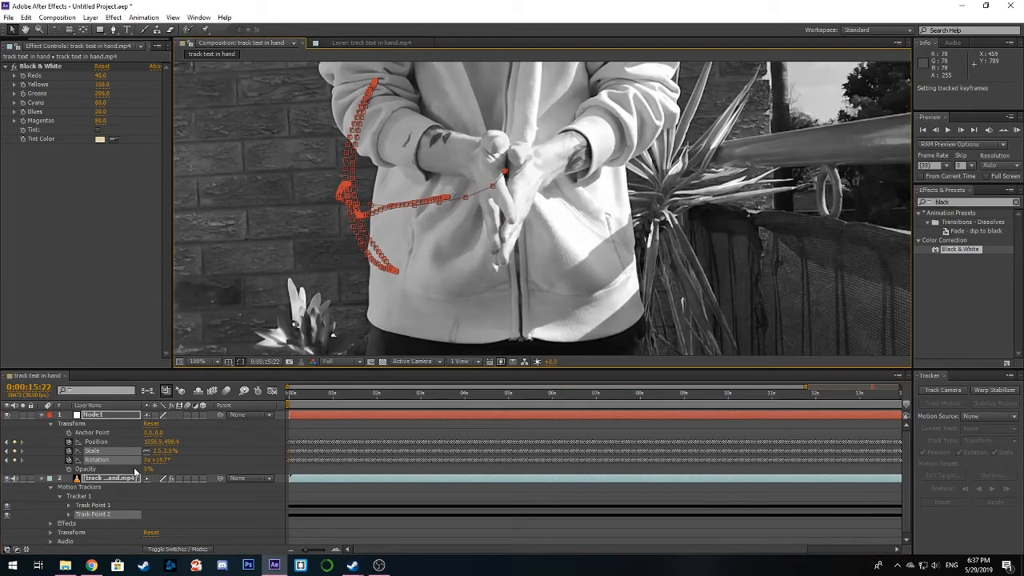
{"action": "scroll", "coordinate": [115, 520], "scroll_direction": "down", "scroll_amount": 1}
{"action": "scroll", "coordinate": [116, 469], "scroll_direction": "up", "scroll_amount": 1}
{"action": "left_click", "coordinate": [42, 416]}
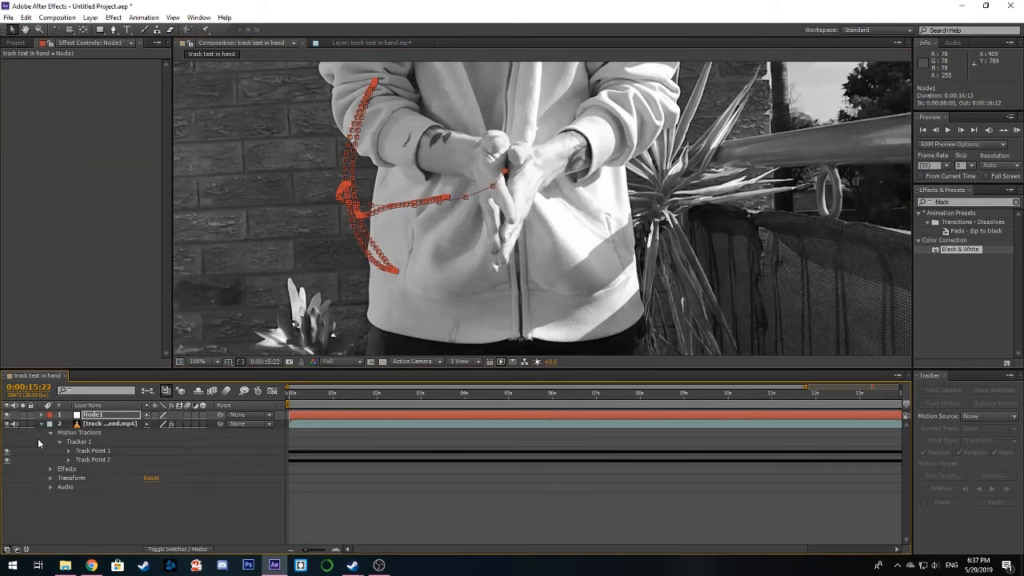
Delete the Black & White effect from the hand footage layer and collapse that layer.
{"action": "left_click", "coordinate": [76, 424]}
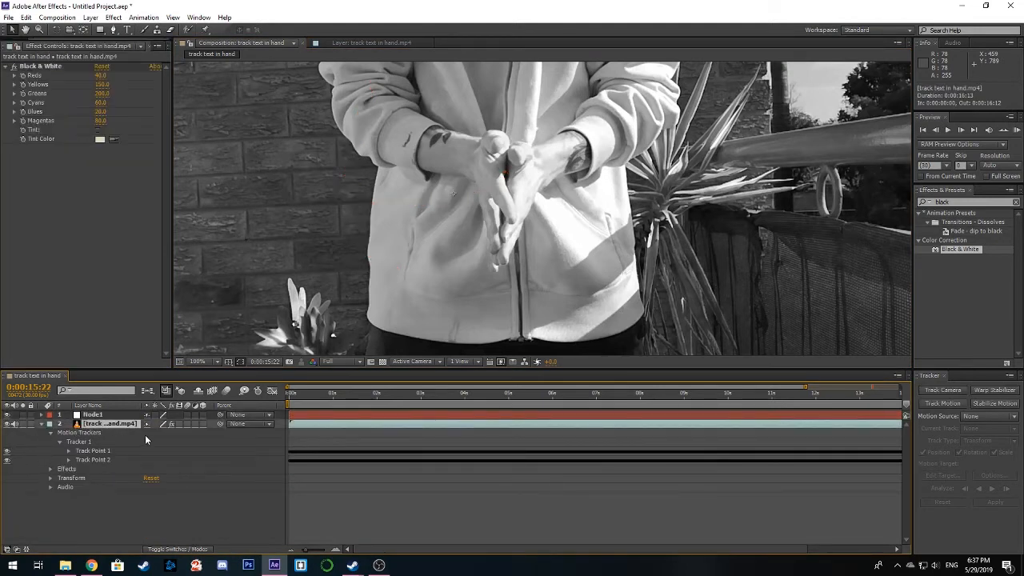
{"action": "left_click", "coordinate": [43, 68]}
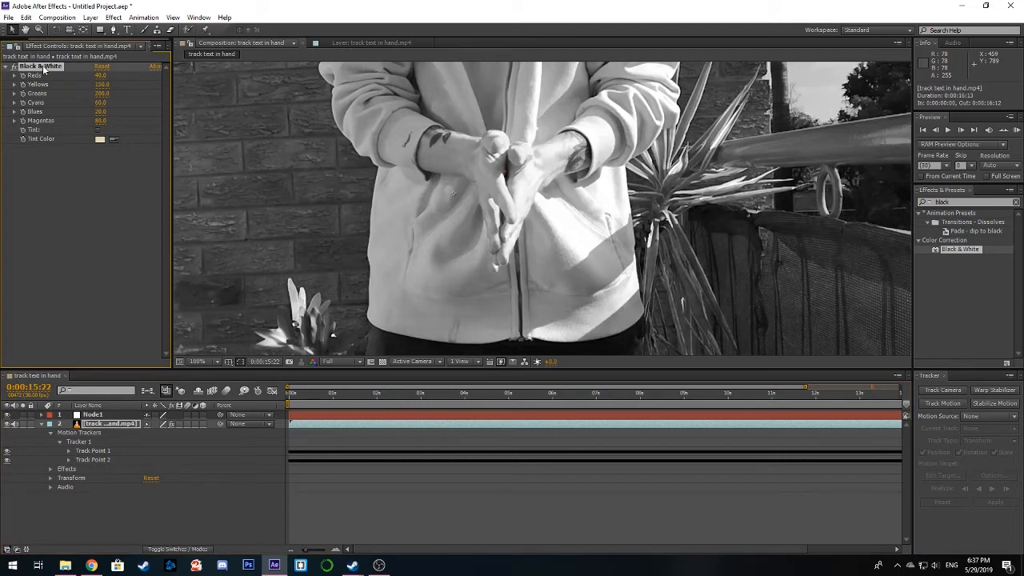
{"action": "key", "text": "Delete"}
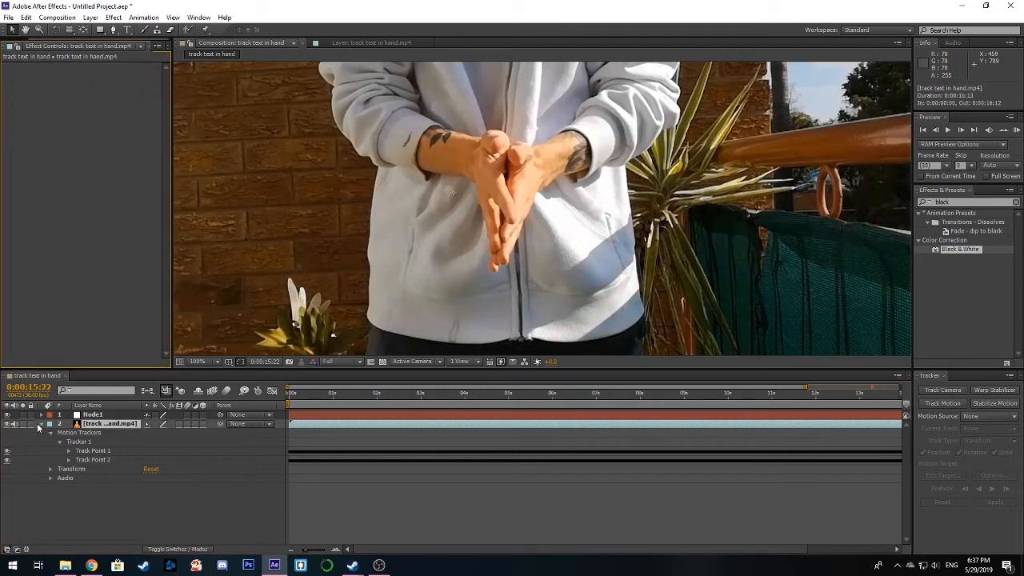
{"action": "left_click", "coordinate": [40, 424]}
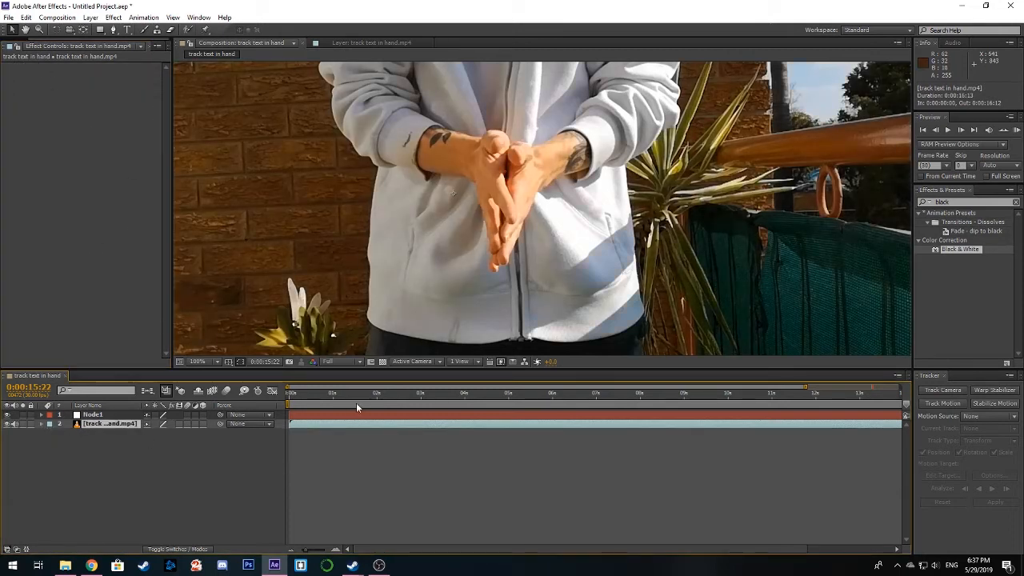
Return to the first frame and create a new text layer reading TRACKER.
{"action": "left_click_drag", "start_coordinate": [351, 397], "coordinate": [288, 402]}
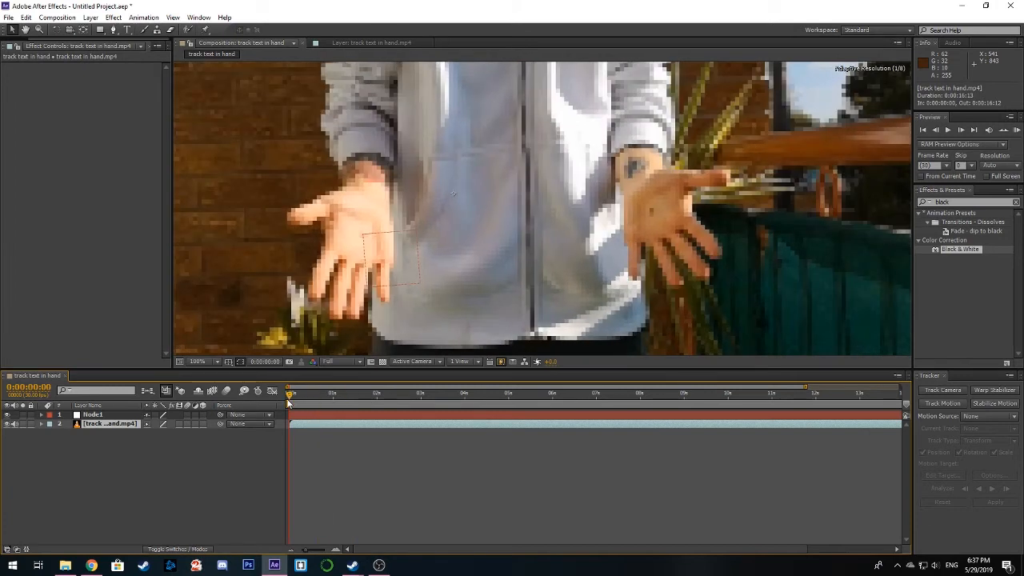
{"action": "right_click", "coordinate": [108, 468]}
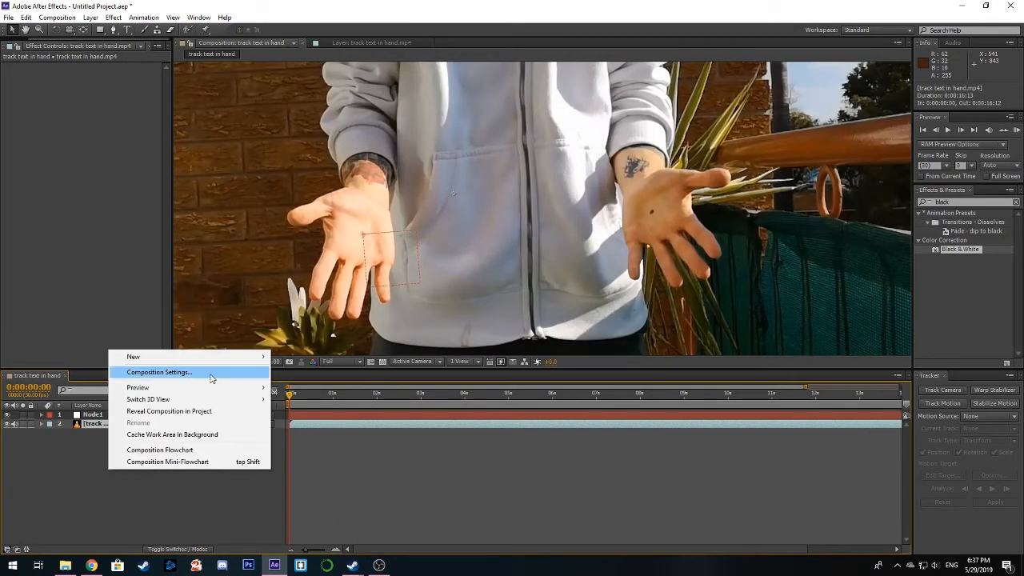
{"action": "mouse_move", "coordinate": [248, 364]}
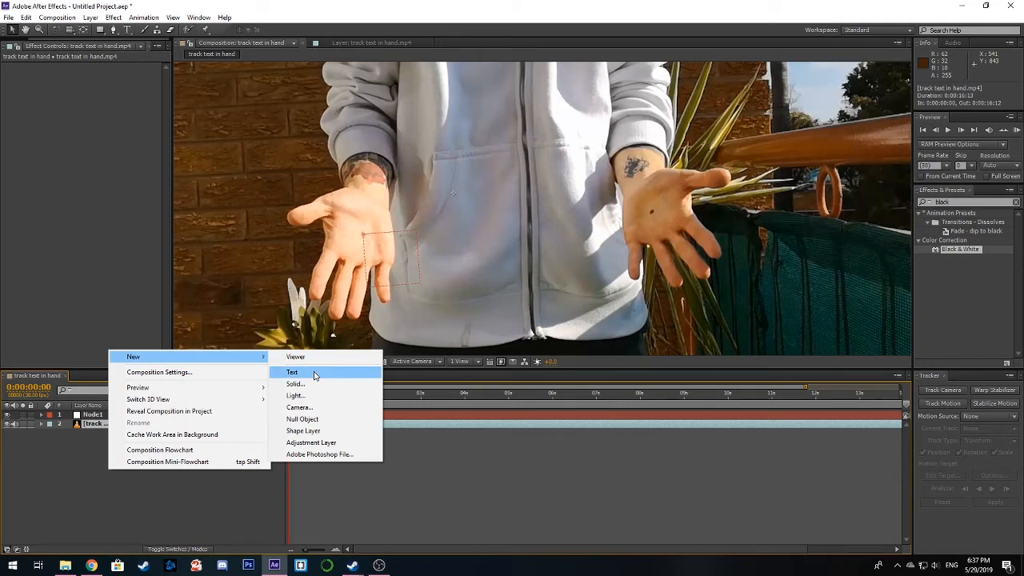
{"action": "left_click", "coordinate": [316, 371]}
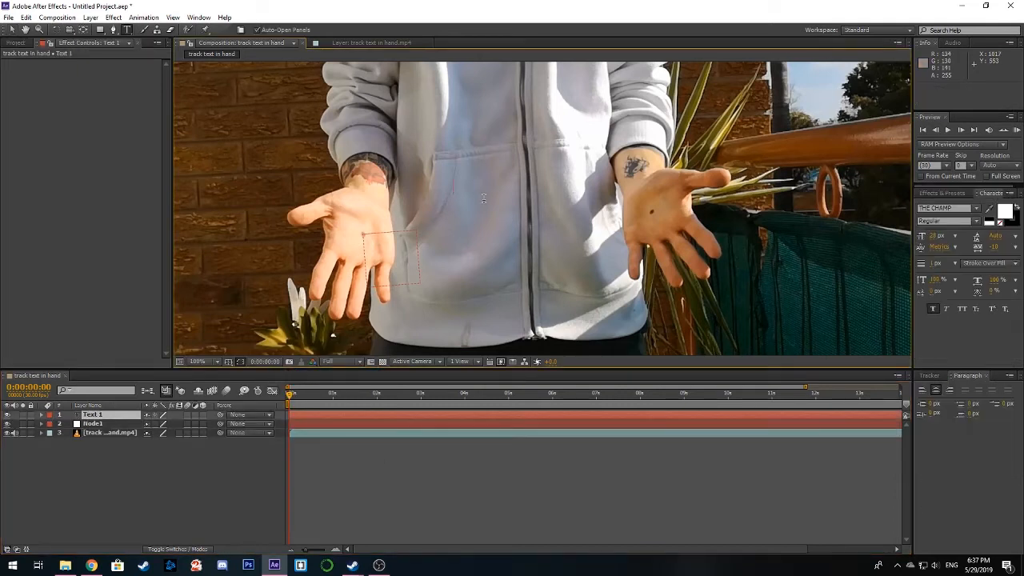
{"action": "type", "text": "TRACKER"}
{"action": "left_click", "coordinate": [12, 29]}
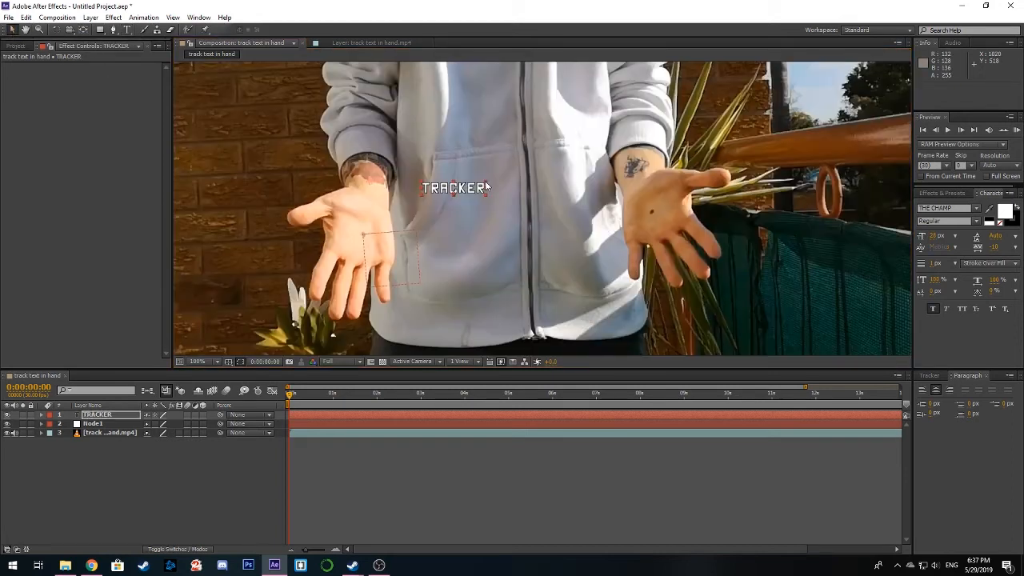
Scale up the TRACKER text to span the gap between the palms and position it at about 1056, 609.
{"action": "left_click_drag", "start_coordinate": [485, 186], "coordinate": [609, 225]}
{"action": "left_click_drag", "start_coordinate": [615, 185], "coordinate": [628, 176]}
{"action": "left_click_drag", "start_coordinate": [601, 213], "coordinate": [619, 206]}
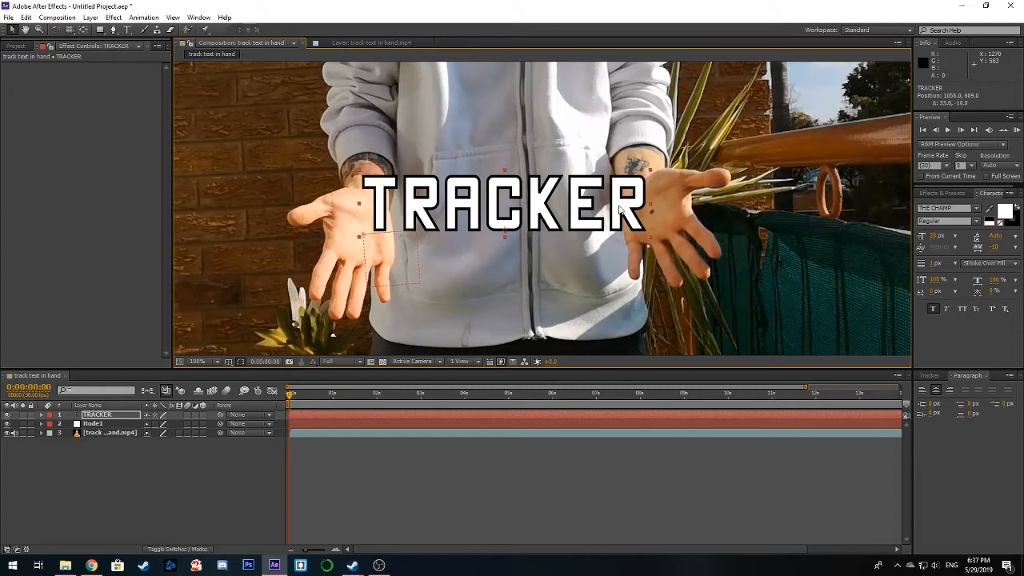
Add the happyface PNG from the project to the composition as the topmost layer, above TRACKER.
{"action": "left_click", "coordinate": [16, 46]}
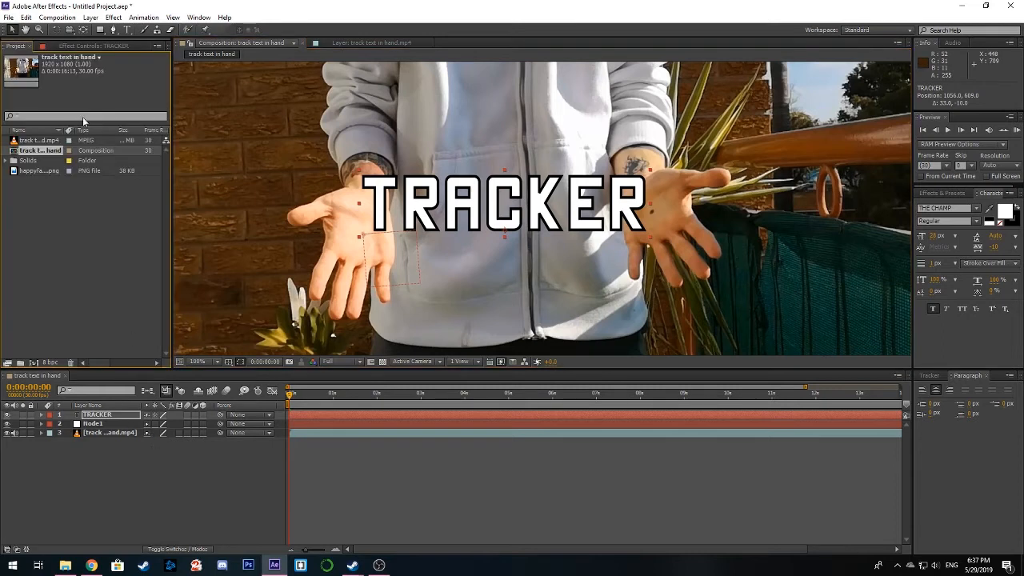
{"action": "left_click", "coordinate": [33, 172]}
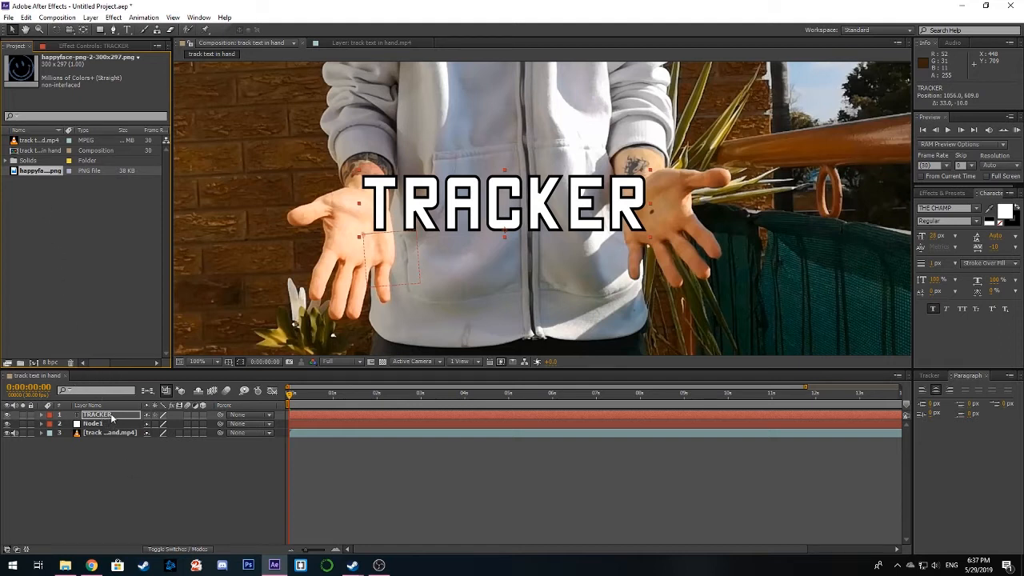
{"action": "mouse_move", "coordinate": [290, 399]}
{"action": "left_mouse_down"}
{"action": "mouse_move", "coordinate": [327, 397]}
{"action": "mouse_move", "coordinate": [283, 395]}
{"action": "left_mouse_up"}
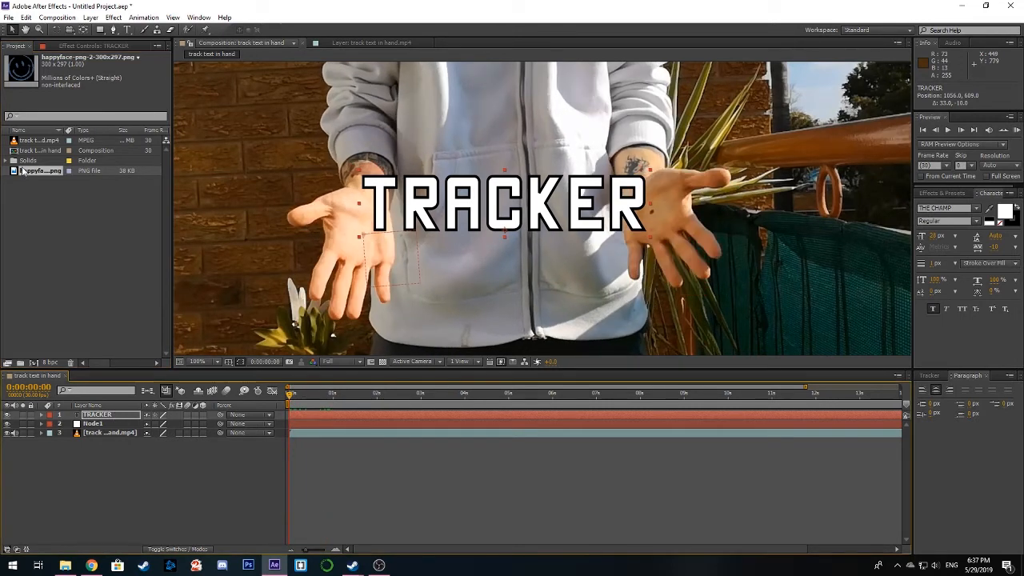
{"action": "left_click", "coordinate": [62, 192]}
{"action": "left_click_drag", "start_coordinate": [44, 171], "coordinate": [212, 474]}
{"action": "left_click_drag", "start_coordinate": [124, 443], "coordinate": [122, 415]}
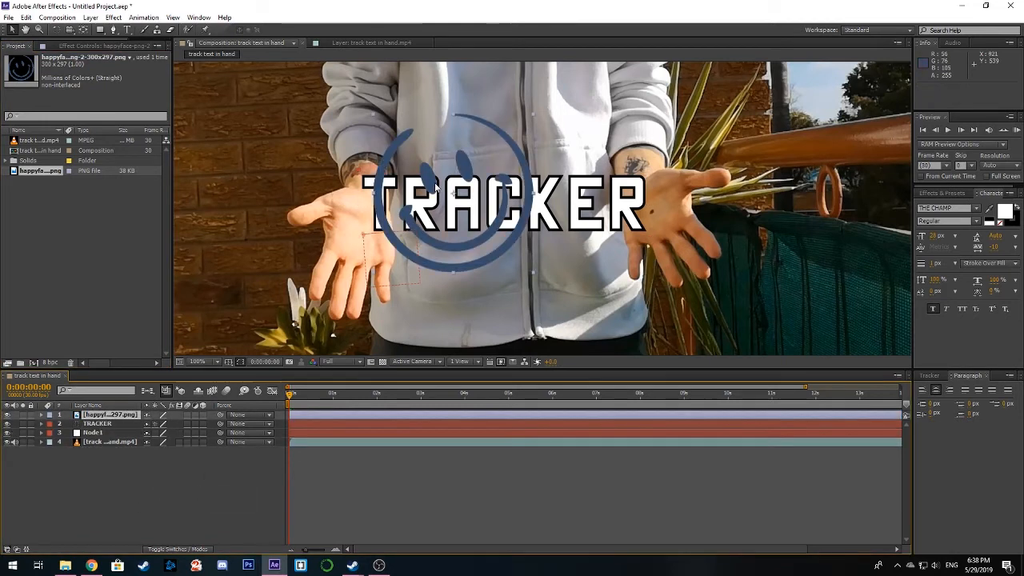
Scale the happy face down to about half size and place it just above the letters KE of TRACKER.
{"action": "left_click_drag", "start_coordinate": [518, 162], "coordinate": [557, 160]}
{"action": "left_click_drag", "start_coordinate": [585, 113], "coordinate": [536, 126]}
{"action": "left_click_drag", "start_coordinate": [540, 127], "coordinate": [609, 128]}
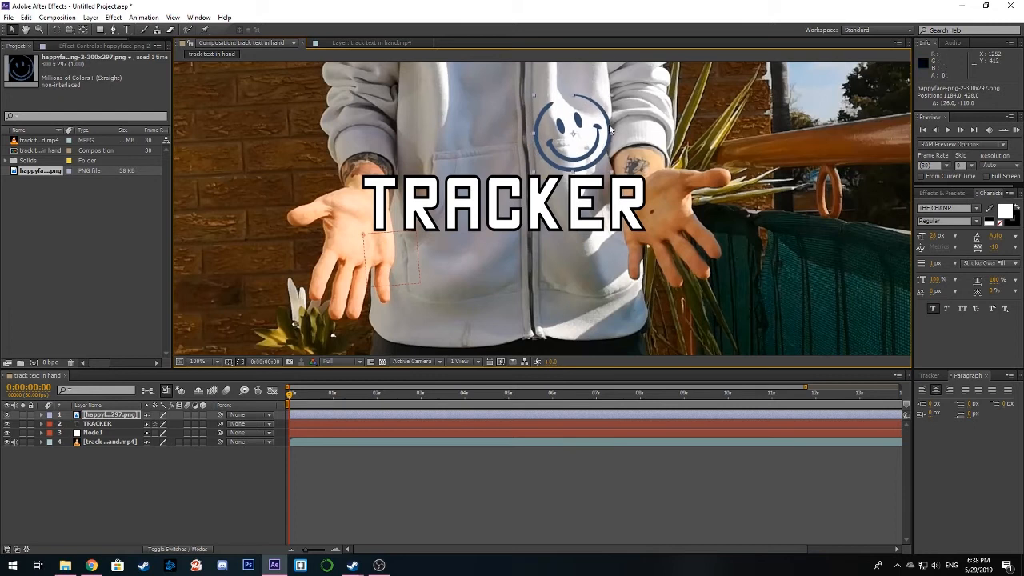
Duplicate the TRACKER text layer.
{"action": "left_click", "coordinate": [380, 424]}
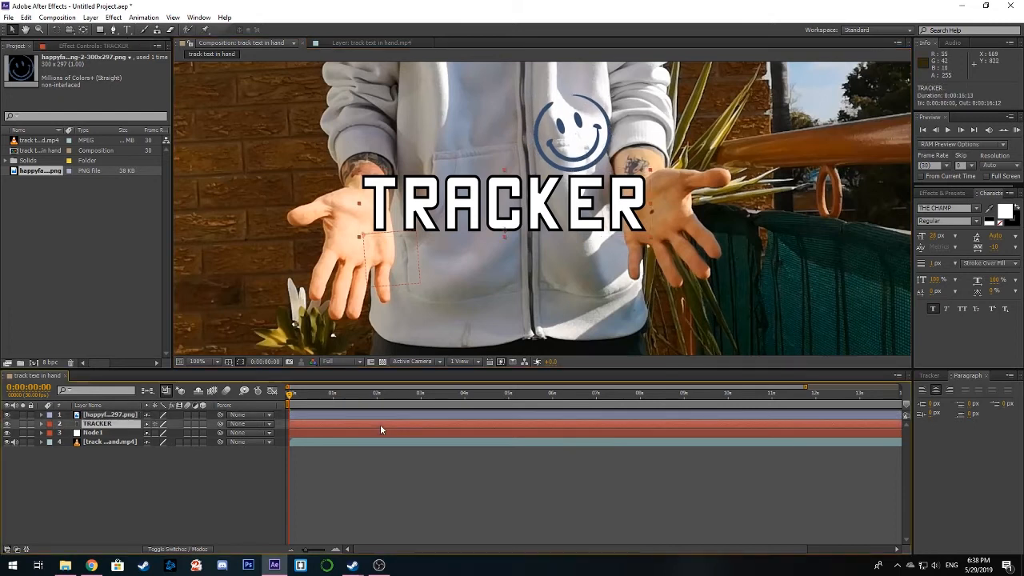
{"action": "key", "text": "ctrl+d"}
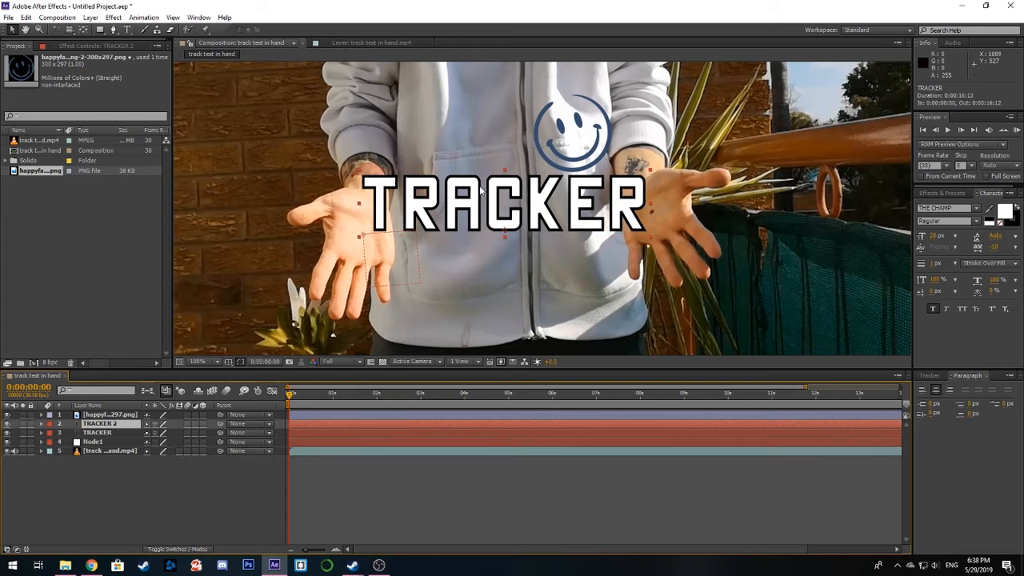
Scale the duplicated TRACKER text down to about 296% and centre it directly beneath the original, at about 1055, 671.
{"action": "left_click_drag", "start_coordinate": [470, 209], "coordinate": [470, 267]}
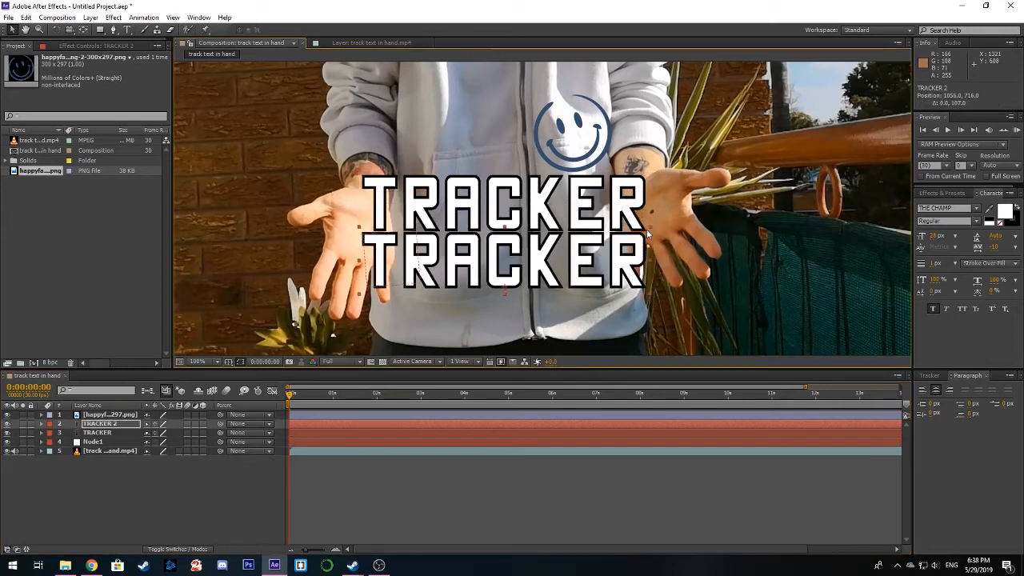
{"action": "left_click_drag", "start_coordinate": [649, 227], "coordinate": [602, 244]}
{"action": "left_click_drag", "start_coordinate": [532, 282], "coordinate": [581, 258]}
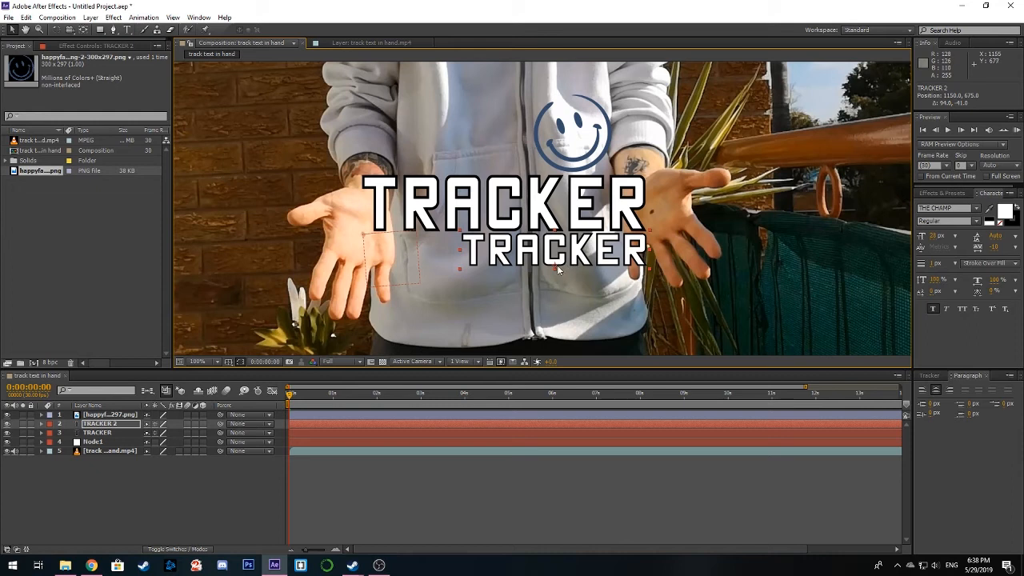
{"action": "left_click_drag", "start_coordinate": [563, 258], "coordinate": [525, 146]}
{"action": "left_click_drag", "start_coordinate": [456, 134], "coordinate": [513, 261]}
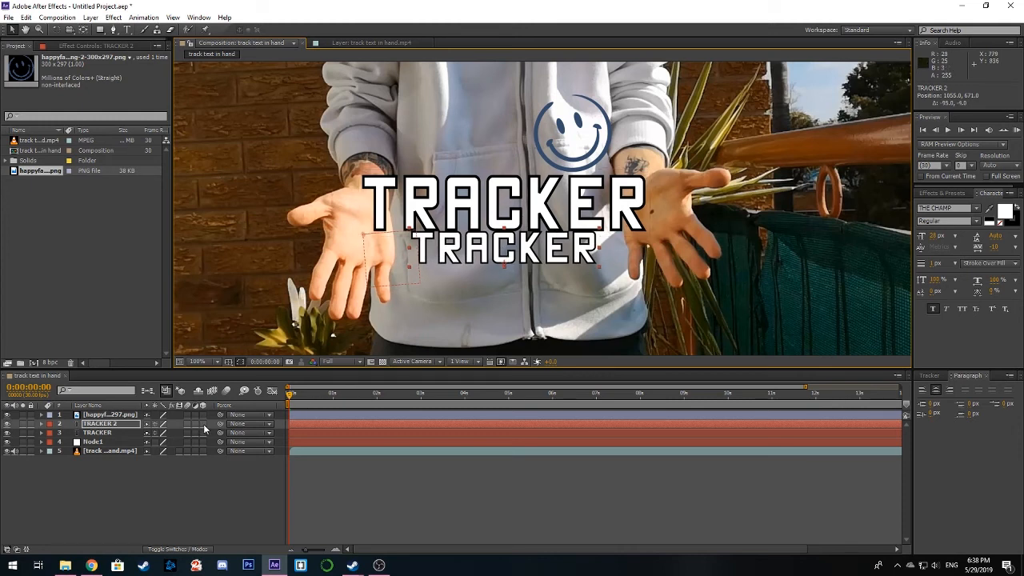
Replace the wording of the smaller duplicate with TEXT.
{"action": "double_click", "coordinate": [485, 250]}
{"action": "type", "text": "TEXT"}
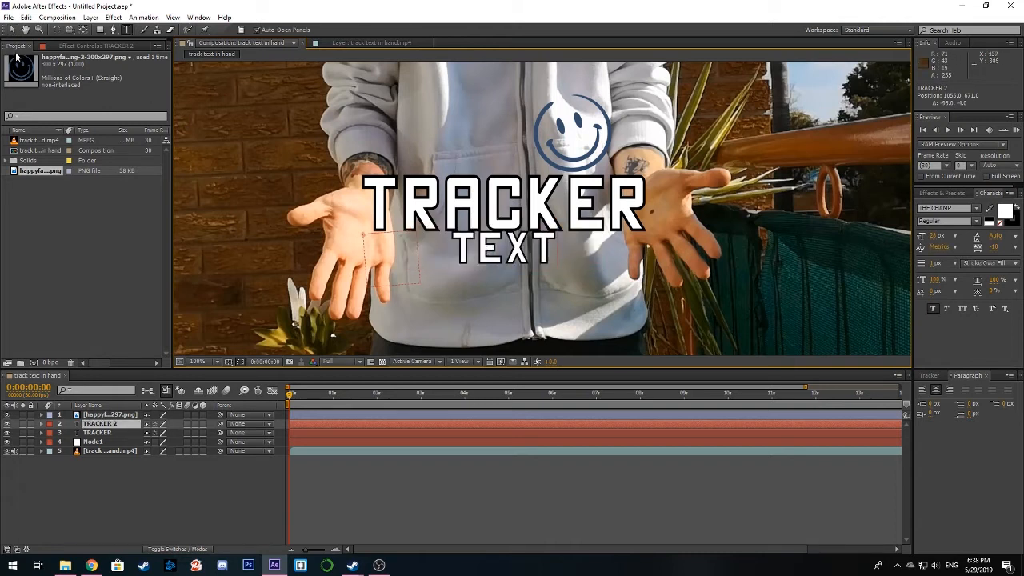
{"action": "left_click", "coordinate": [12, 31]}
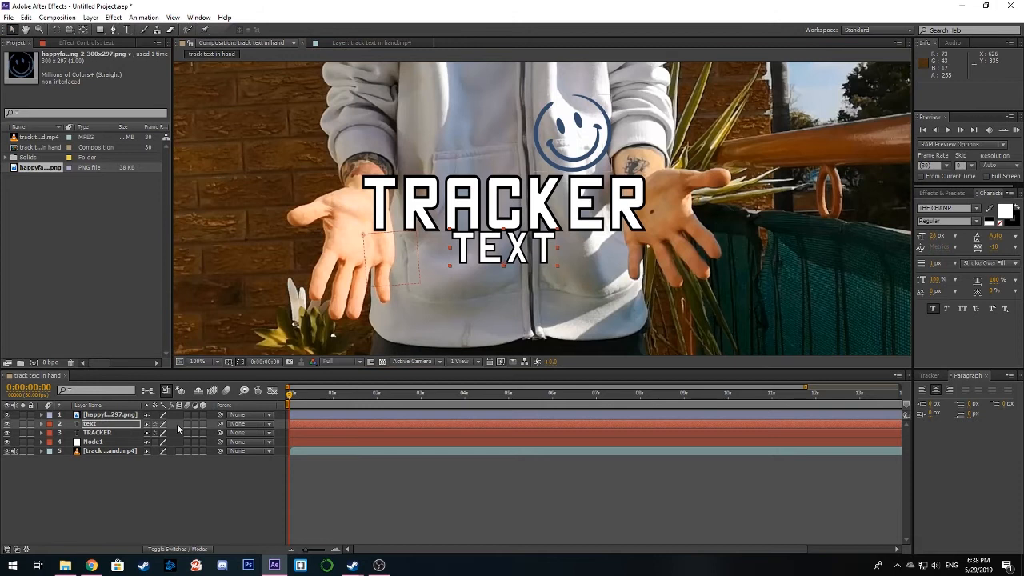
Make the smaller text layer a 3D layer and show its transform properties.
{"action": "left_click", "coordinate": [203, 424]}
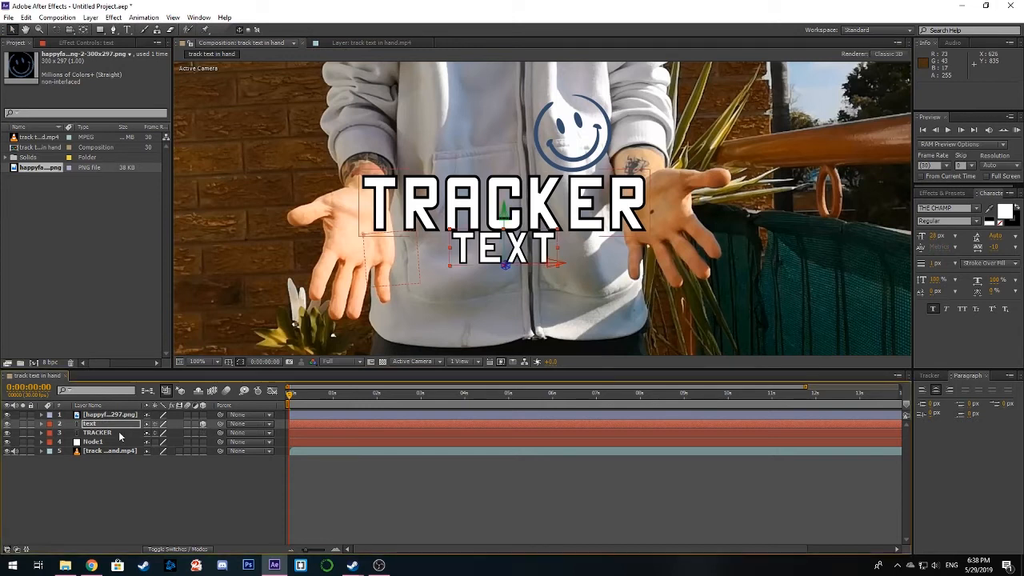
{"action": "left_click", "coordinate": [42, 425]}
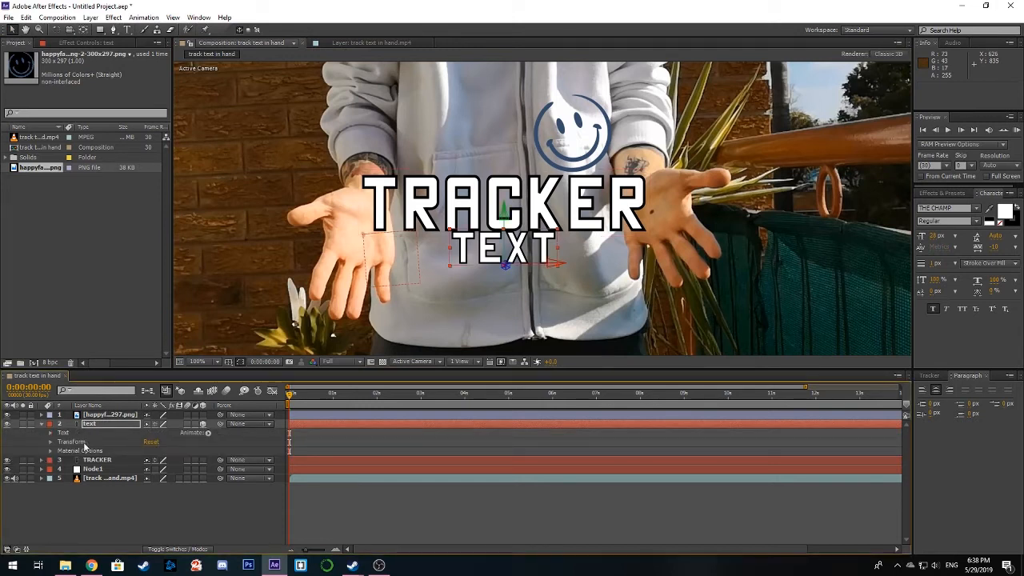
{"action": "left_click", "coordinate": [51, 441]}
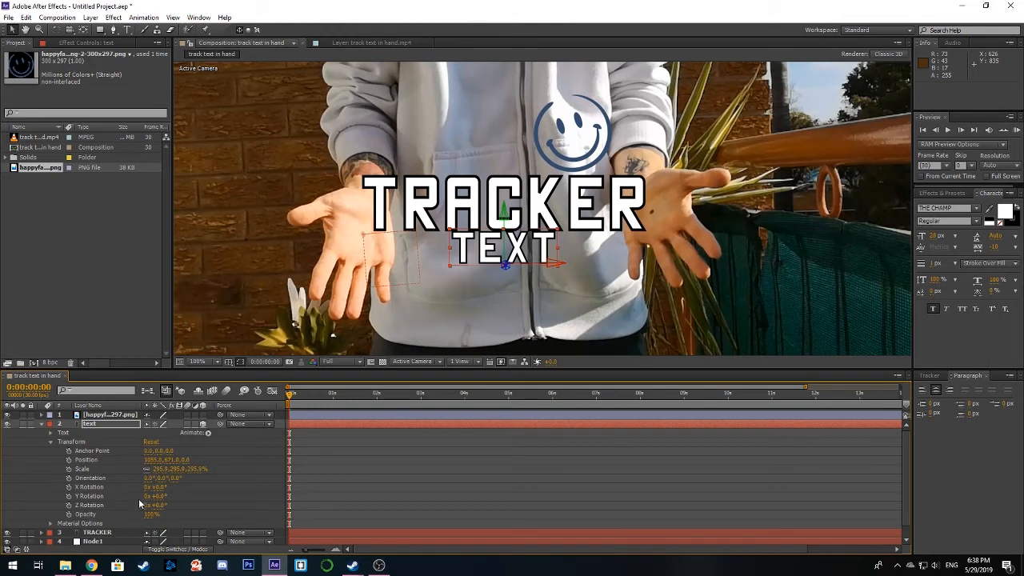
{"action": "mouse_move", "coordinate": [158, 490]}
{"action": "left_mouse_down"}
{"action": "mouse_move", "coordinate": [177, 490]}
{"action": "mouse_move", "coordinate": [157, 490]}
{"action": "left_mouse_up"}
{"action": "key", "text": "ctrl+z"}
{"action": "left_click_drag", "start_coordinate": [156, 491], "coordinate": [142, 470]}
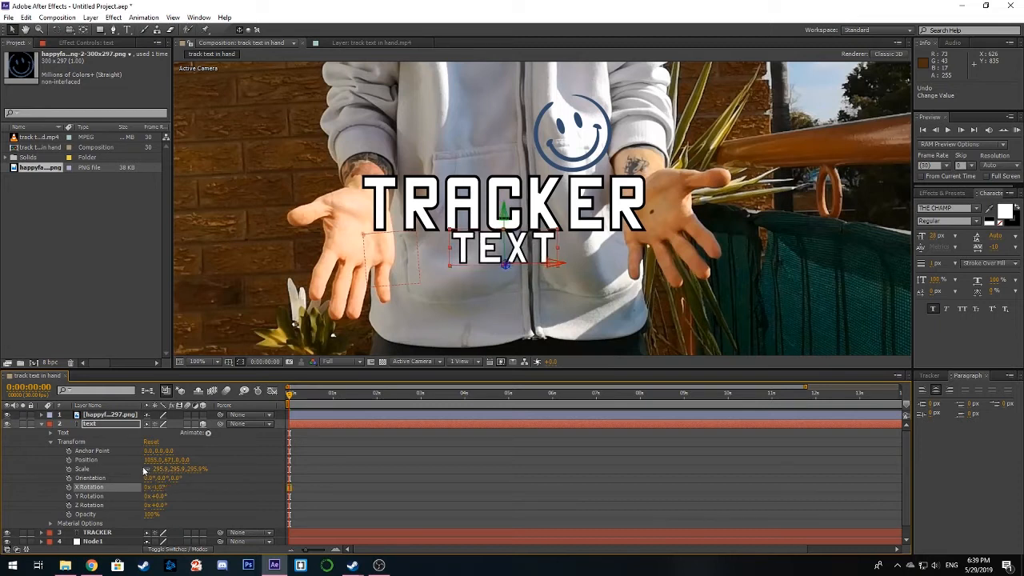
{"action": "key", "text": "ctrl+z"}
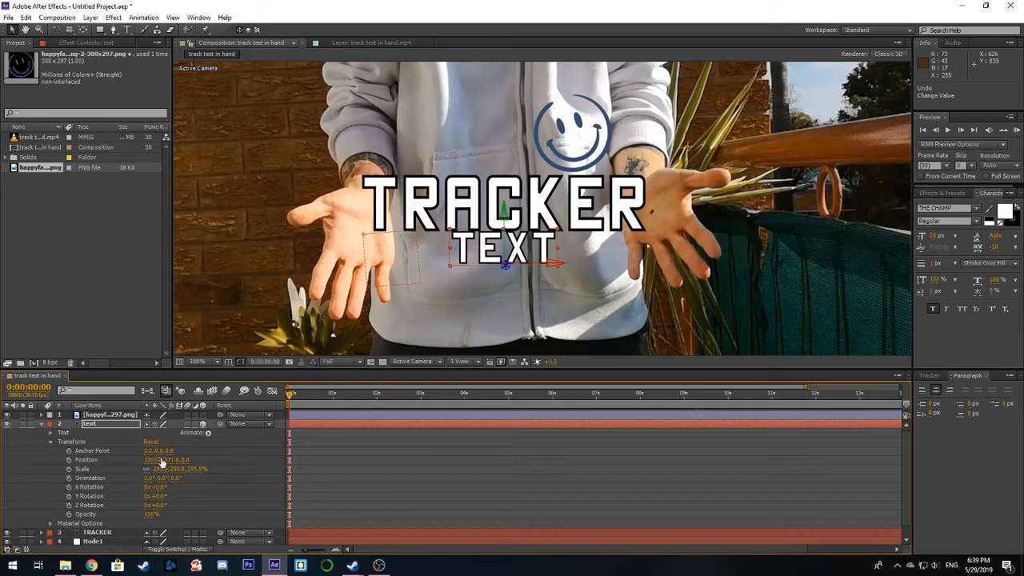
Set the text layer's anchor point to 0, -20, 0 and move the layer back up under TRACKER, to about 1055, 612.
{"action": "left_click_drag", "start_coordinate": [157, 453], "coordinate": [141, 452]}
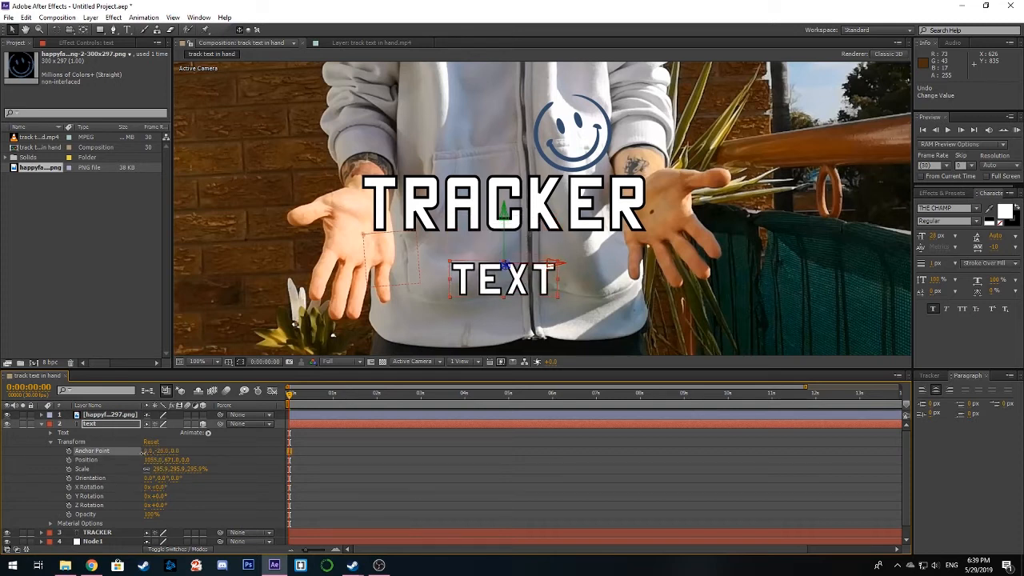
{"action": "left_click_drag", "start_coordinate": [504, 225], "coordinate": [505, 215]}
{"action": "key", "text": "ctrl+z"}
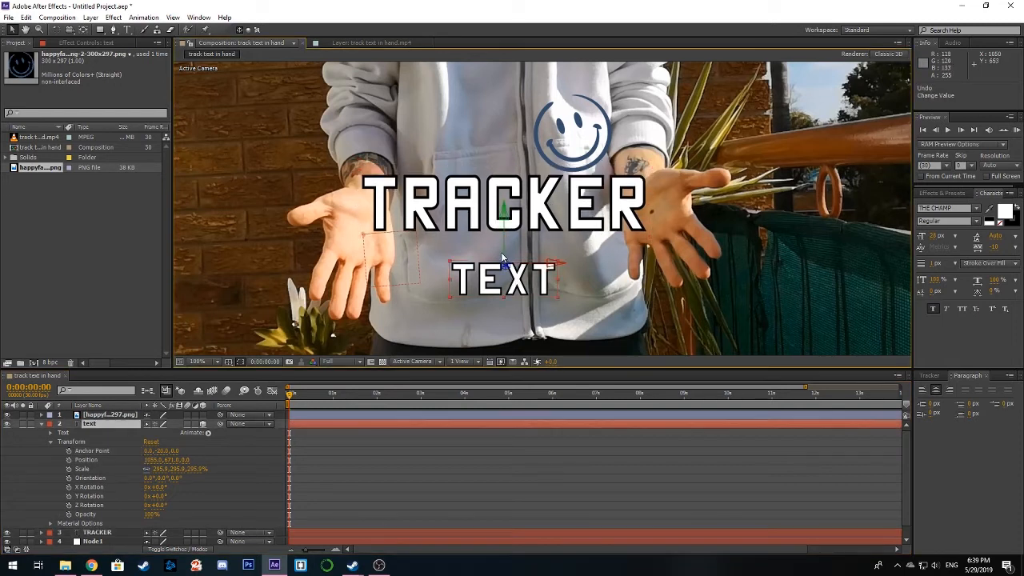
{"action": "left_click_drag", "start_coordinate": [503, 240], "coordinate": [504, 212]}
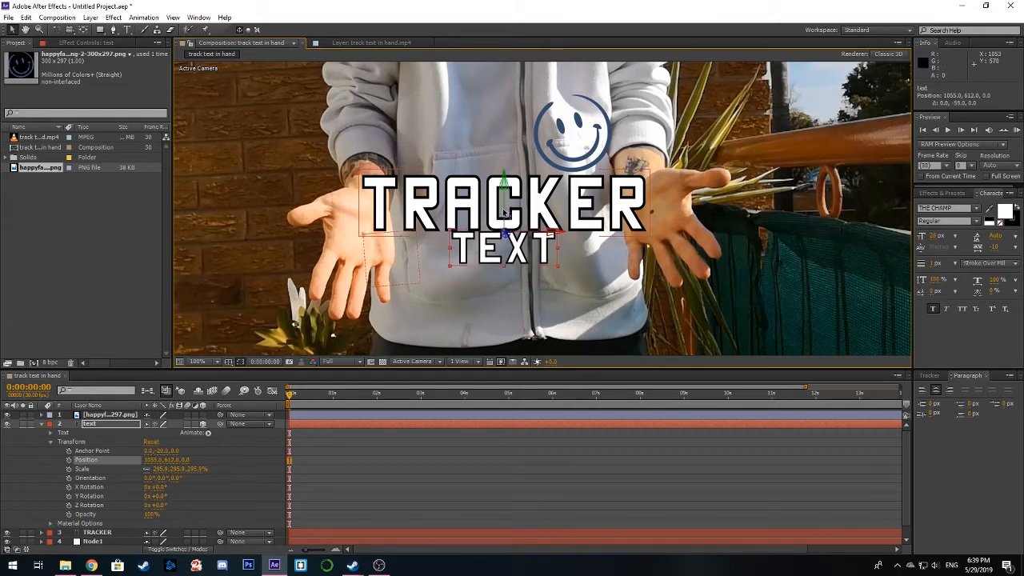
Keyframe the text layer's X Rotation from 89° at 0:00:00:00 to 0° at 0:00:00:08.
{"action": "left_click", "coordinate": [162, 486]}
{"action": "left_click_drag", "start_coordinate": [163, 486], "coordinate": [200, 481]}
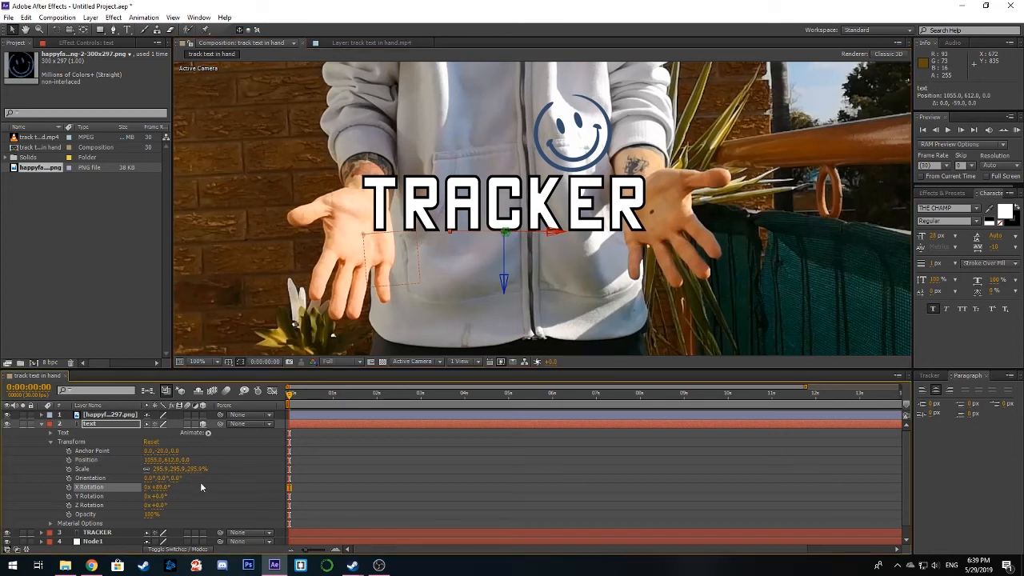
{"action": "left_click", "coordinate": [68, 488]}
{"action": "left_click_drag", "start_coordinate": [291, 397], "coordinate": [301, 397]}
{"action": "left_click", "coordinate": [161, 487]}
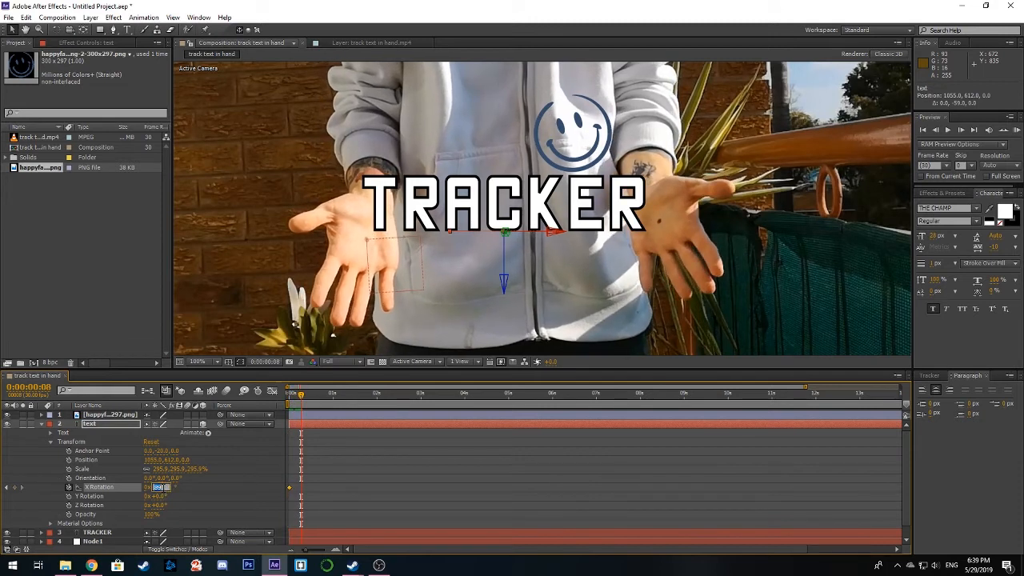
{"action": "type", "text": "0"}
{"action": "key", "text": "Return"}
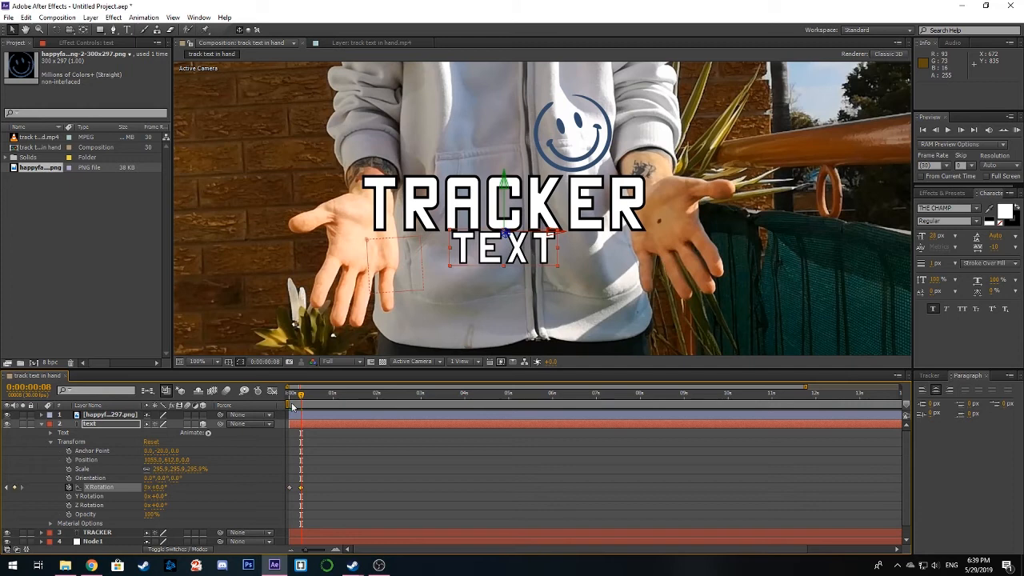
Shift the text layer's X Rotation keyframes later so that the first one sits at 0:00:00:09.
{"action": "mouse_move", "coordinate": [301, 397]}
{"action": "left_mouse_down"}
{"action": "mouse_move", "coordinate": [273, 402]}
{"action": "mouse_move", "coordinate": [302, 408]}
{"action": "left_mouse_up"}
{"action": "left_click_drag", "start_coordinate": [294, 489], "coordinate": [303, 491]}
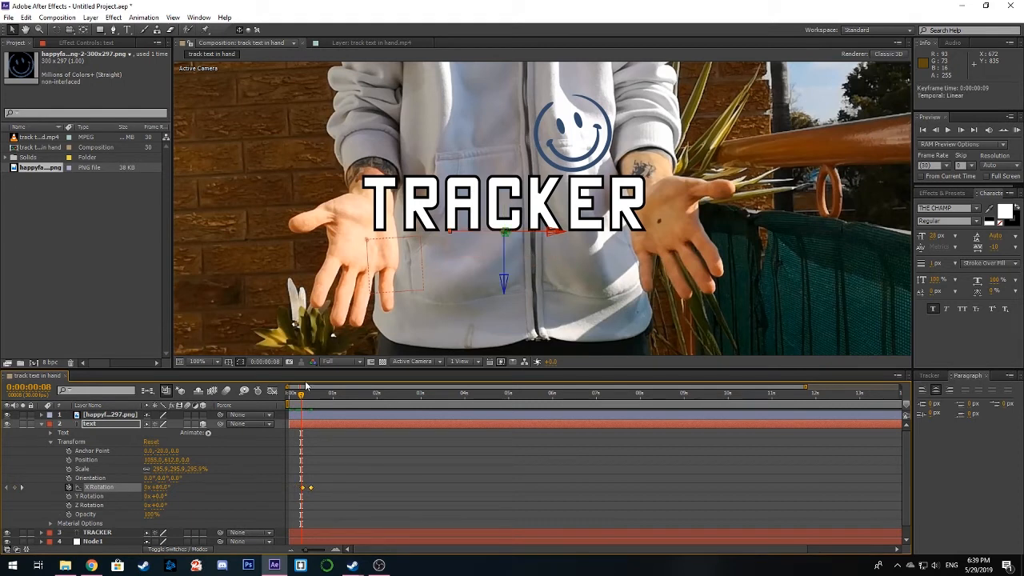
{"action": "left_click_drag", "start_coordinate": [301, 403], "coordinate": [315, 406]}
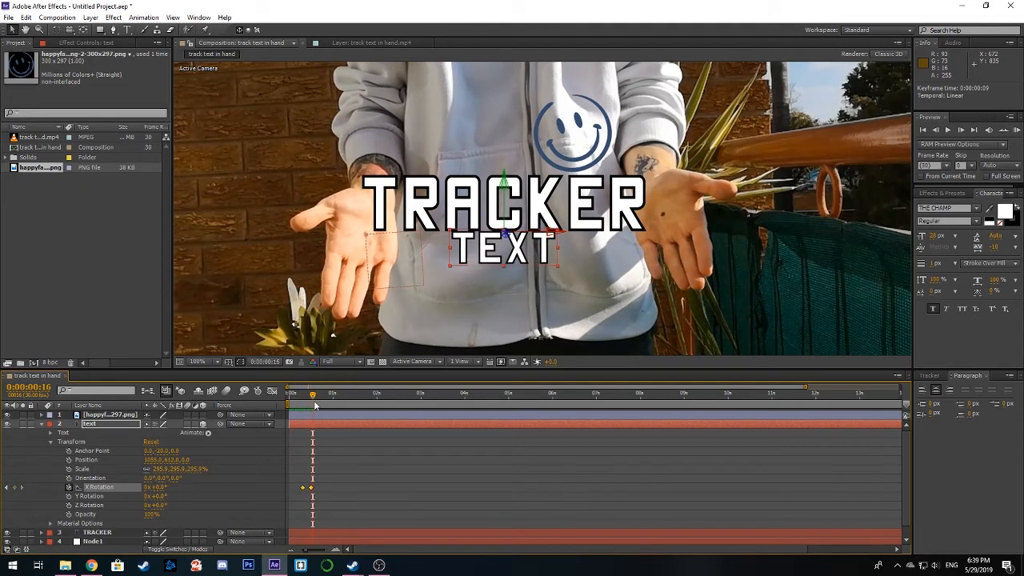
Set the text layer's X Rotation to -39° at 0:00:00:16 and add a -9° keyframe at 0:00:00:19.
{"action": "left_click", "coordinate": [312, 488]}
{"action": "left_click_drag", "start_coordinate": [160, 495], "coordinate": [139, 487]}
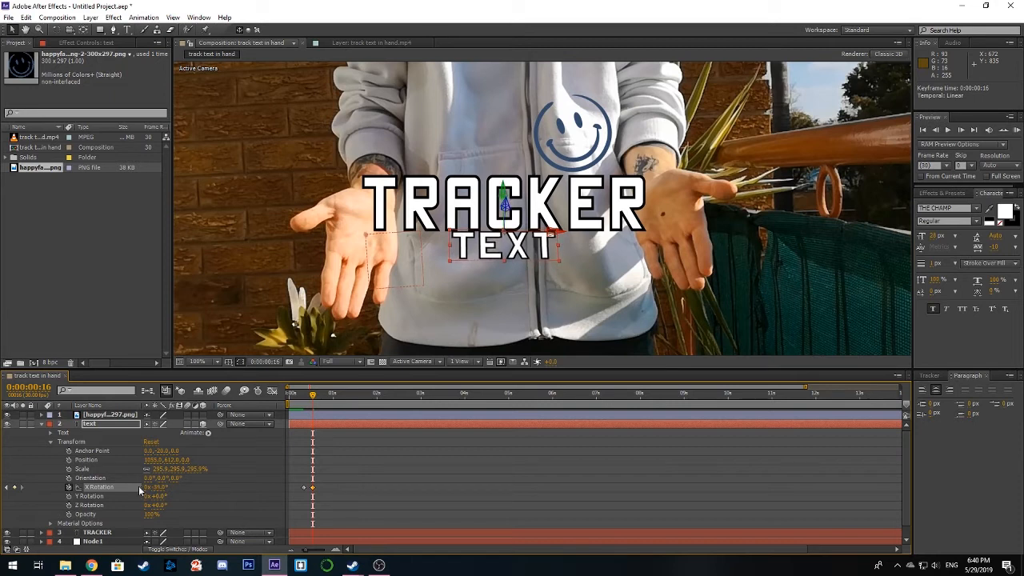
{"action": "mouse_move", "coordinate": [313, 397]}
{"action": "left_mouse_down"}
{"action": "mouse_move", "coordinate": [293, 399]}
{"action": "mouse_move", "coordinate": [317, 405]}
{"action": "left_mouse_up"}
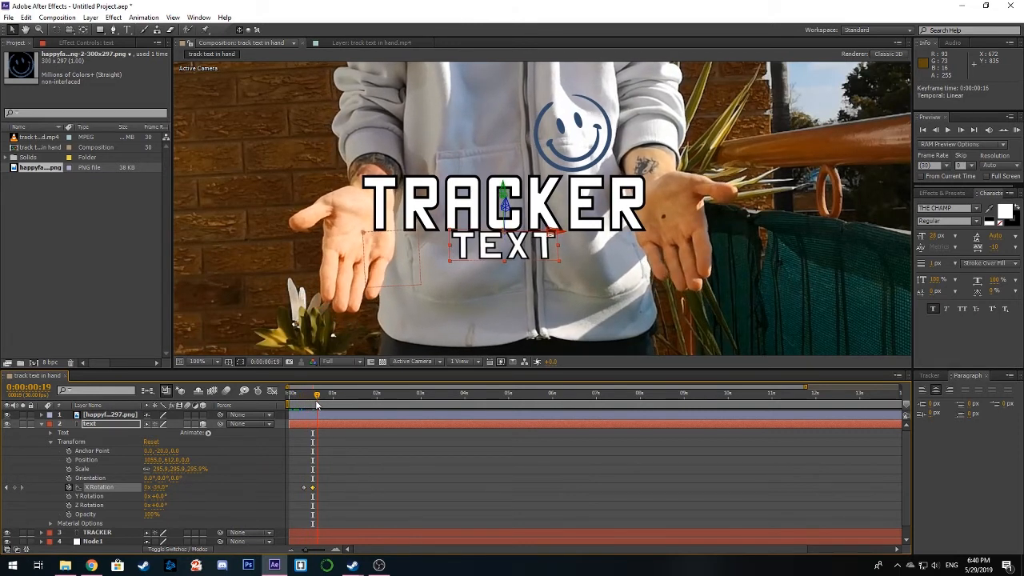
{"action": "left_click_drag", "start_coordinate": [159, 487], "coordinate": [171, 487]}
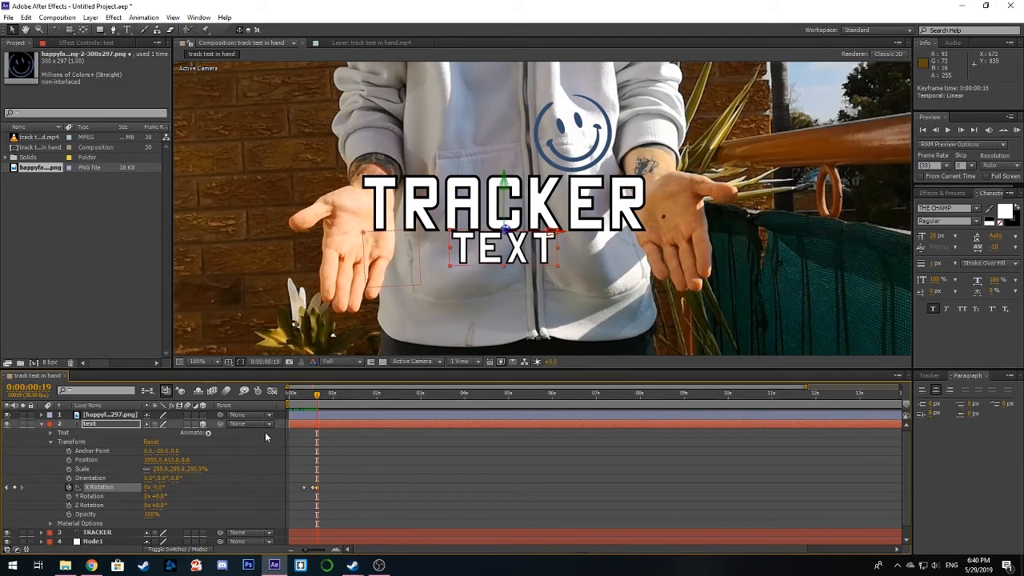
Preview the flip-down rotation and move the last X Rotation keyframe to 0:00:00:20.
{"action": "mouse_move", "coordinate": [317, 398]}
{"action": "left_mouse_down"}
{"action": "mouse_move", "coordinate": [293, 401]}
{"action": "mouse_move", "coordinate": [307, 405]}
{"action": "left_mouse_up"}
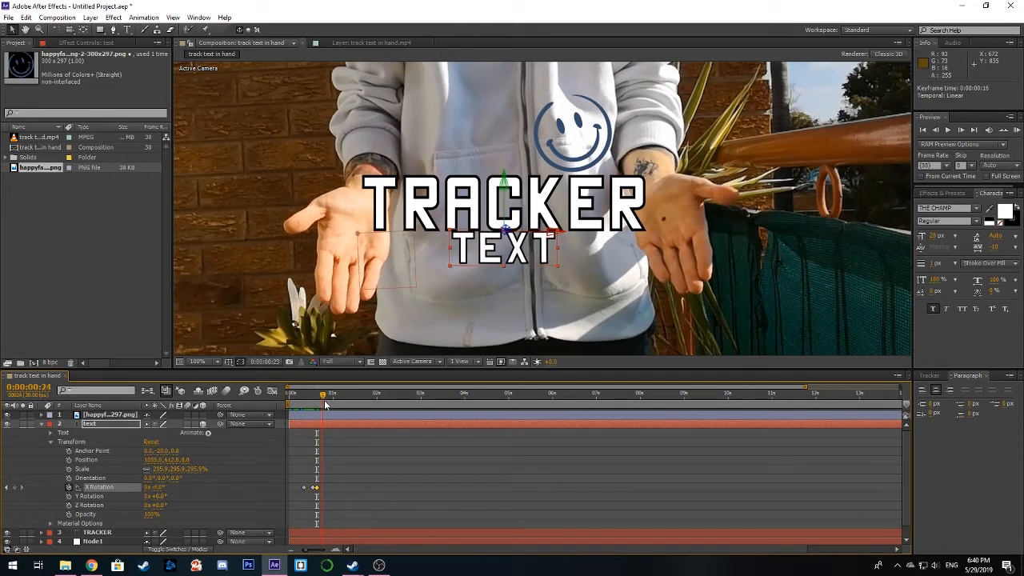
{"action": "left_click_drag", "start_coordinate": [307, 408], "coordinate": [317, 408]}
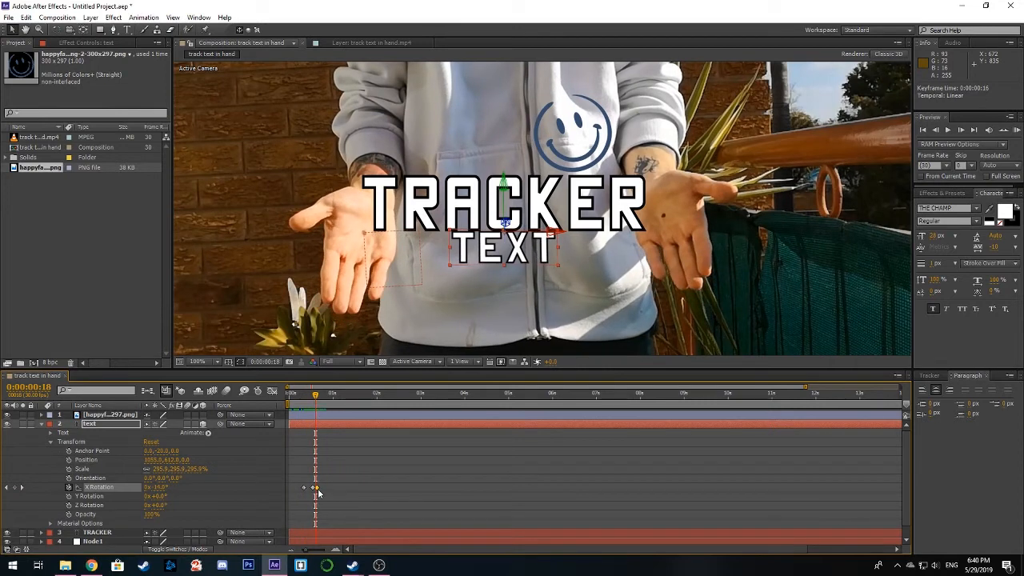
{"action": "left_click_drag", "start_coordinate": [318, 491], "coordinate": [320, 491]}
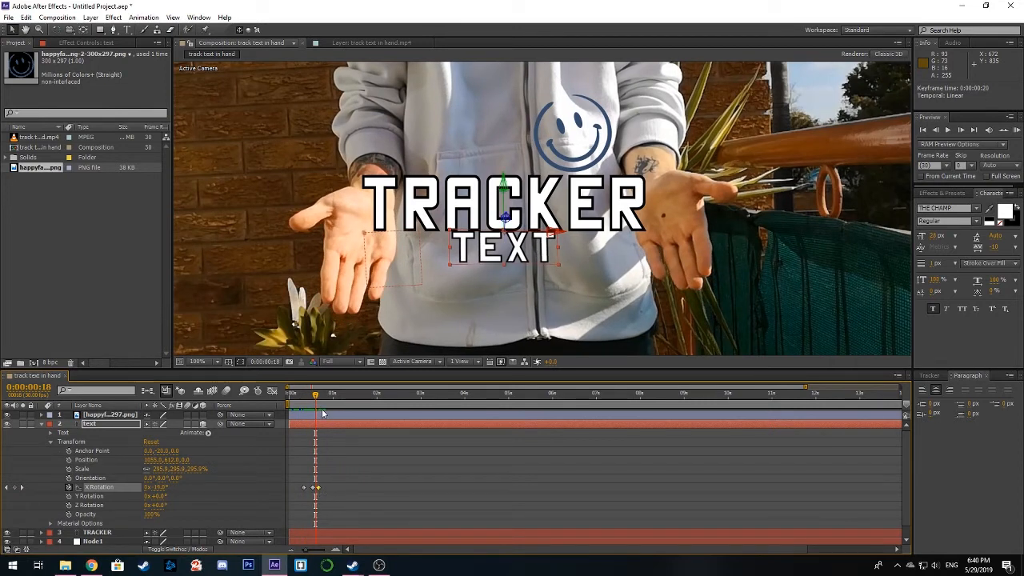
{"action": "left_click_drag", "start_coordinate": [315, 396], "coordinate": [281, 407]}
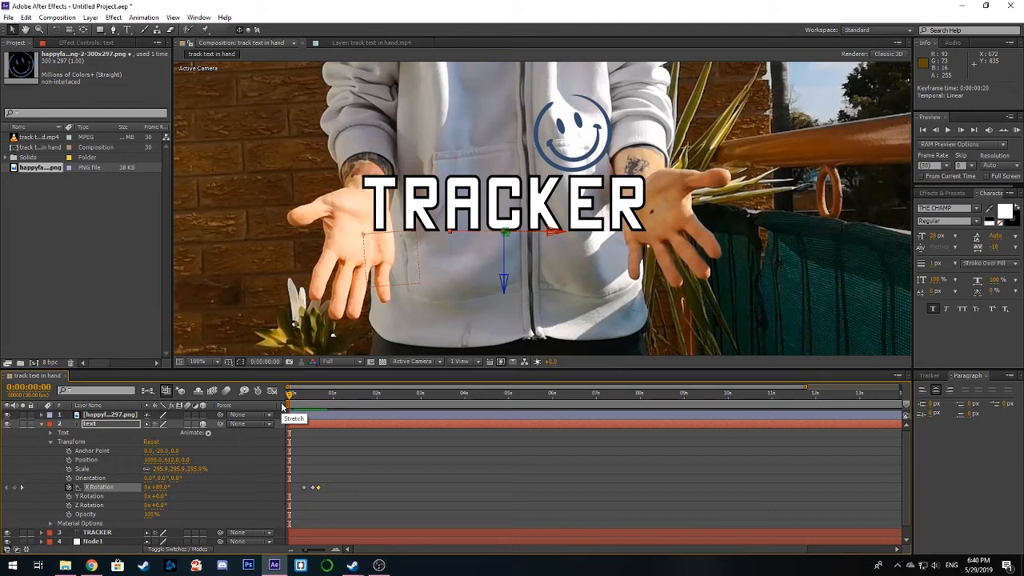
Parent the TRACKER, text and happy-face layers to Node1, and scrub the first frames to check the motion.
{"action": "left_click", "coordinate": [41, 424]}
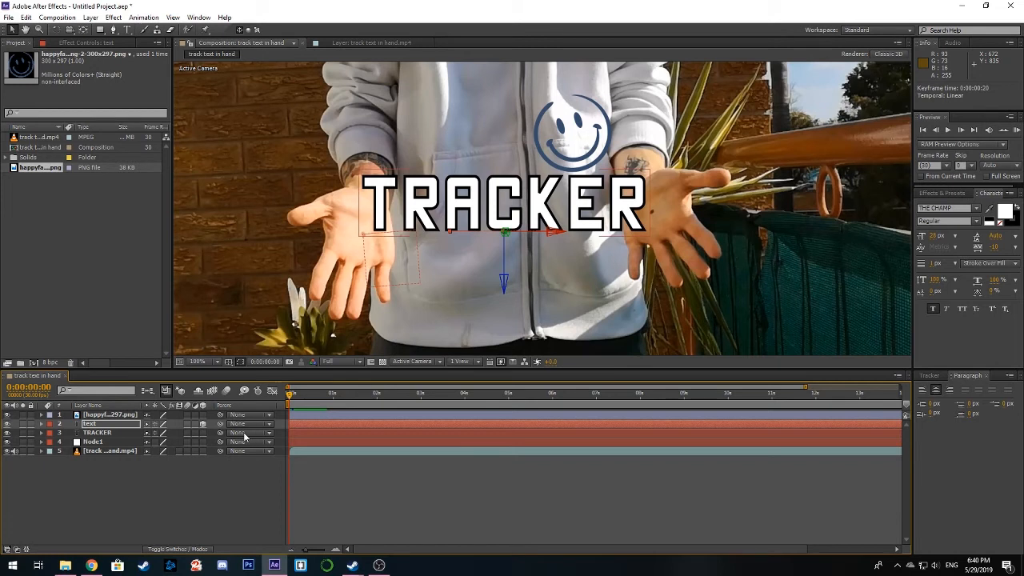
{"action": "left_click", "coordinate": [244, 436]}
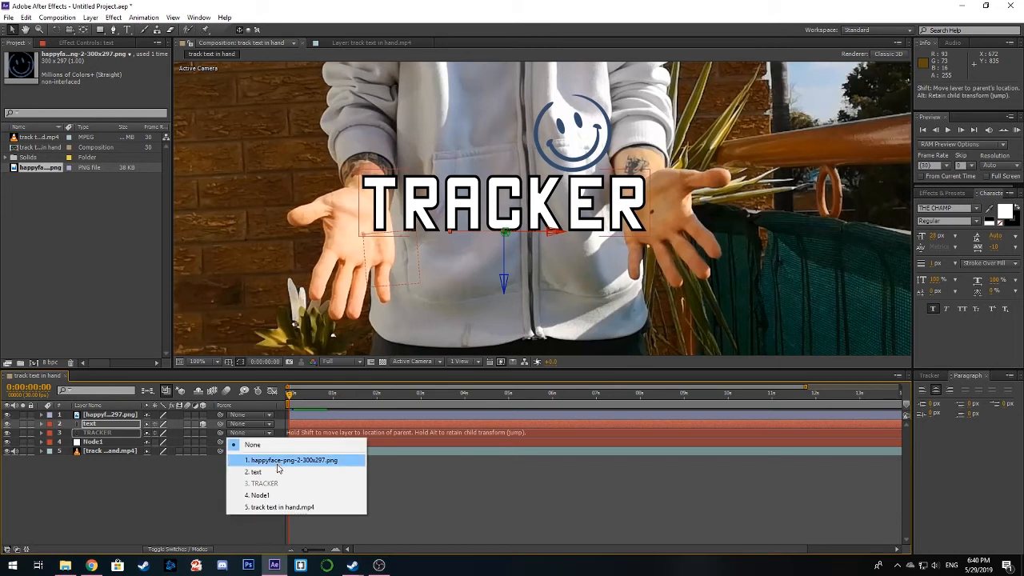
{"action": "left_click", "coordinate": [273, 496]}
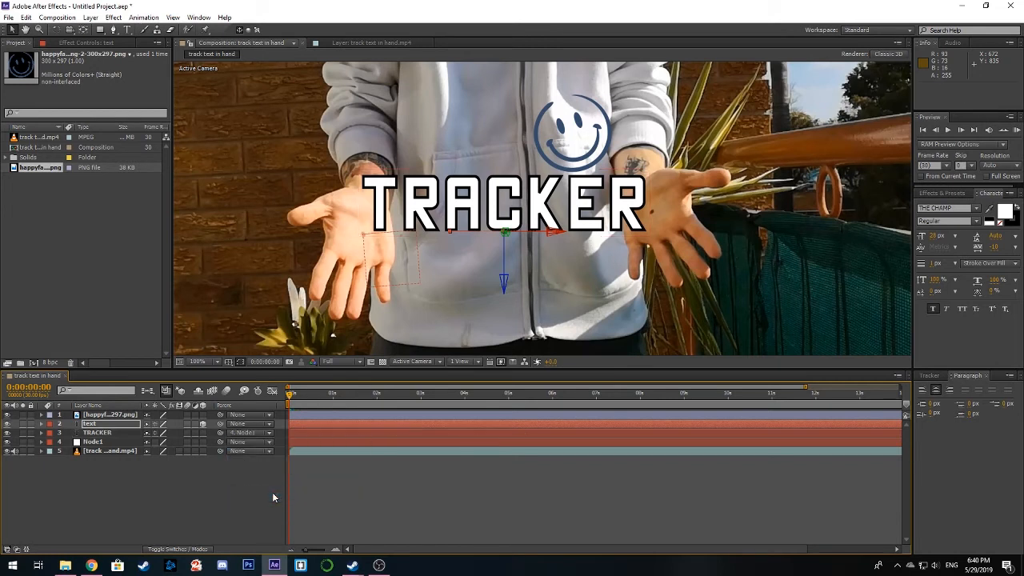
{"action": "left_click", "coordinate": [247, 428]}
{"action": "left_click", "coordinate": [258, 484]}
{"action": "left_click", "coordinate": [249, 415]}
{"action": "left_click", "coordinate": [260, 477]}
{"action": "mouse_move", "coordinate": [290, 400]}
{"action": "left_mouse_down"}
{"action": "mouse_move", "coordinate": [666, 388]}
{"action": "mouse_move", "coordinate": [864, 396]}
{"action": "mouse_move", "coordinate": [308, 401]}
{"action": "left_mouse_up"}
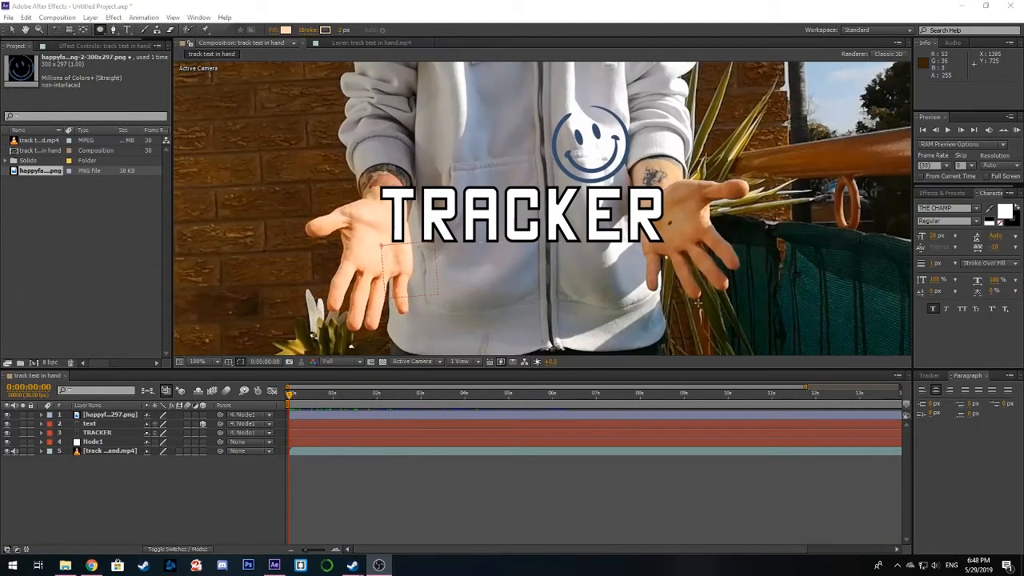
Draw an ellipse about 14 px across covering the tracking dot on the palm beside the letter T.
{"action": "left_click_drag", "start_coordinate": [480, 204], "coordinate": [521, 214]}
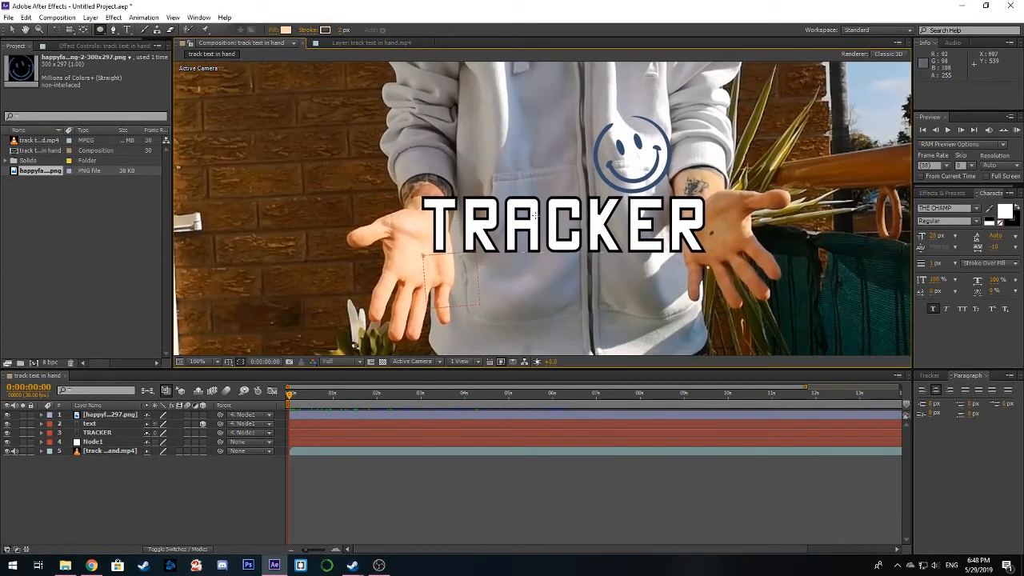
{"action": "scroll", "coordinate": [522, 213], "scroll_direction": "up", "scroll_amount": 1}
{"action": "left_click_drag", "start_coordinate": [889, 268], "coordinate": [723, 242]}
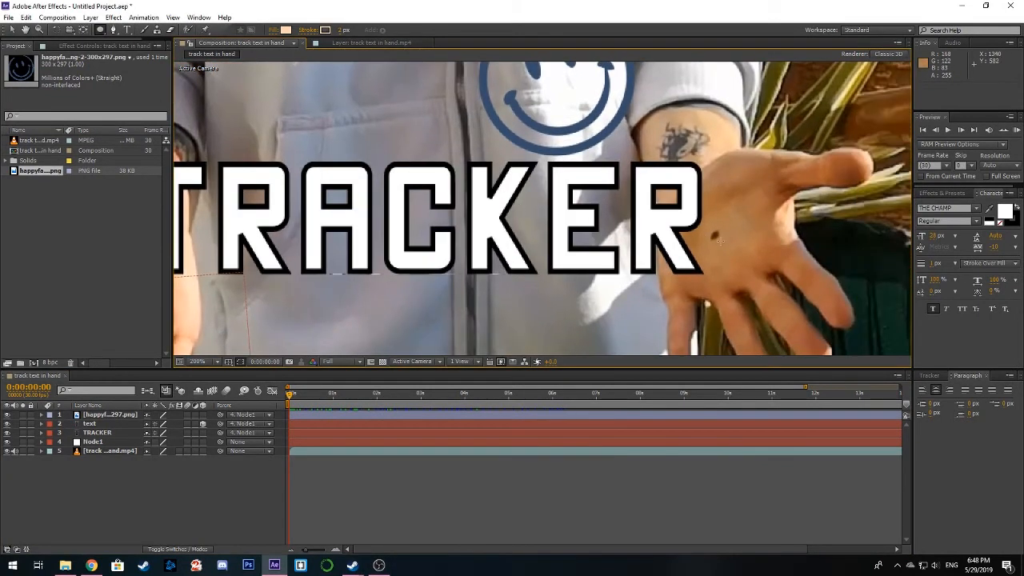
{"action": "left_click_drag", "start_coordinate": [707, 234], "coordinate": [851, 216]}
{"action": "left_click_drag", "start_coordinate": [655, 223], "coordinate": [530, 223]}
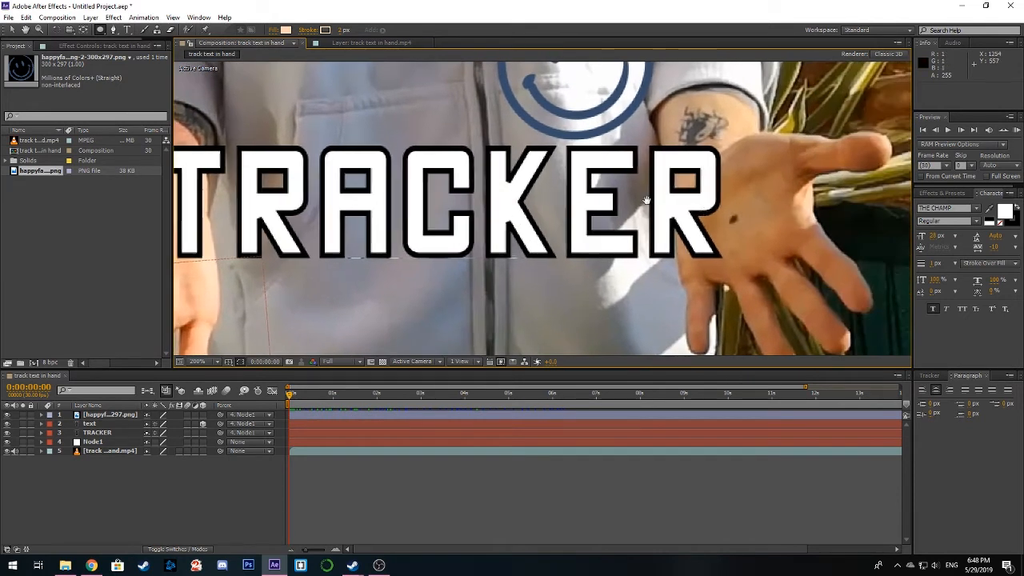
{"action": "left_click_drag", "start_coordinate": [718, 231], "coordinate": [842, 209]}
{"action": "left_click_drag", "start_coordinate": [405, 216], "coordinate": [535, 202]}
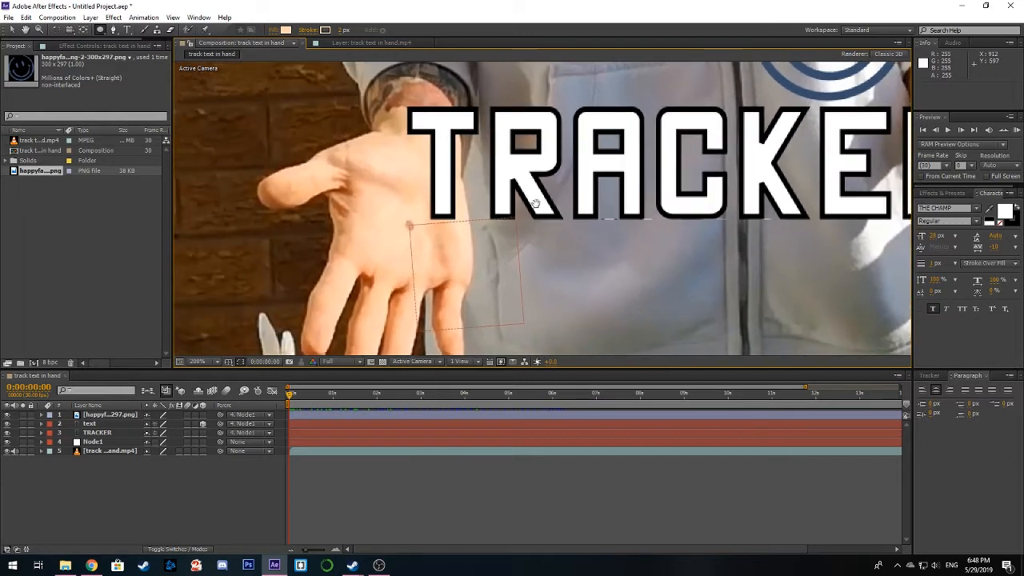
{"action": "left_click", "coordinate": [99, 34]}
{"action": "scroll", "coordinate": [364, 198], "scroll_direction": "up", "scroll_amount": 2}
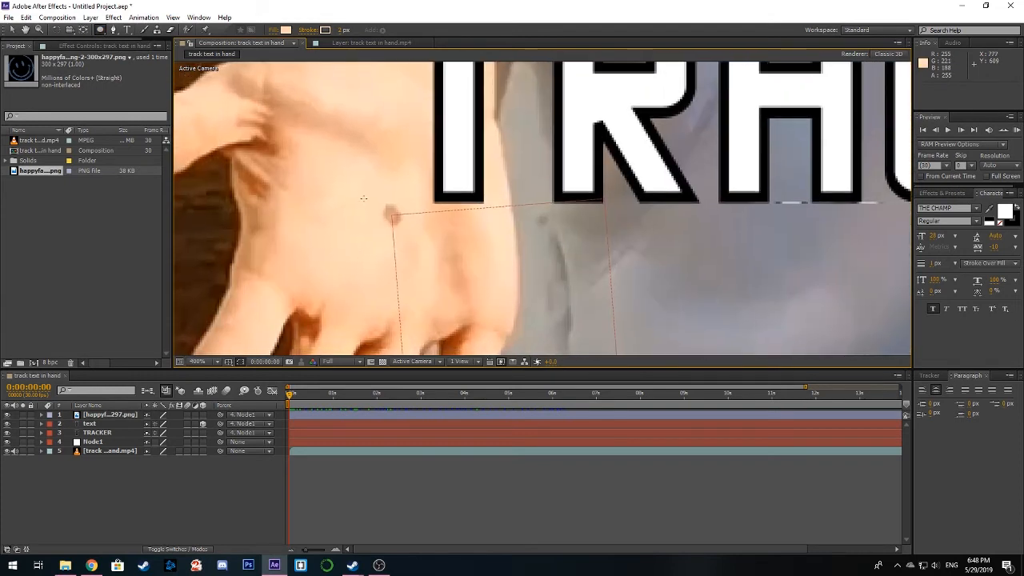
{"action": "left_click_drag", "start_coordinate": [379, 196], "coordinate": [409, 229]}
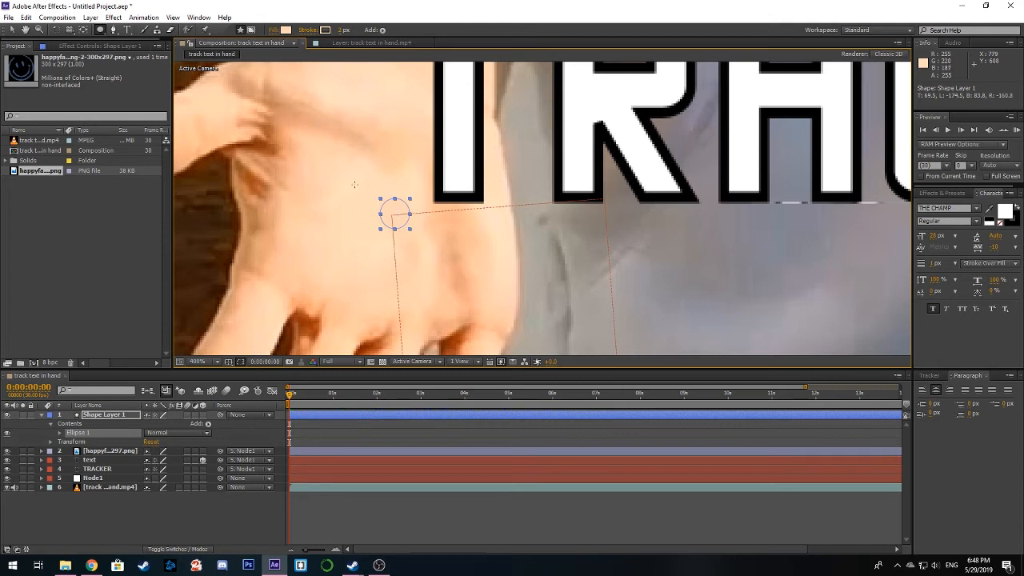
Set the palm circle's fill to skin colour FFDCBC and sample a matching skin tone from the footage for its stroke.
{"action": "left_click", "coordinate": [285, 31]}
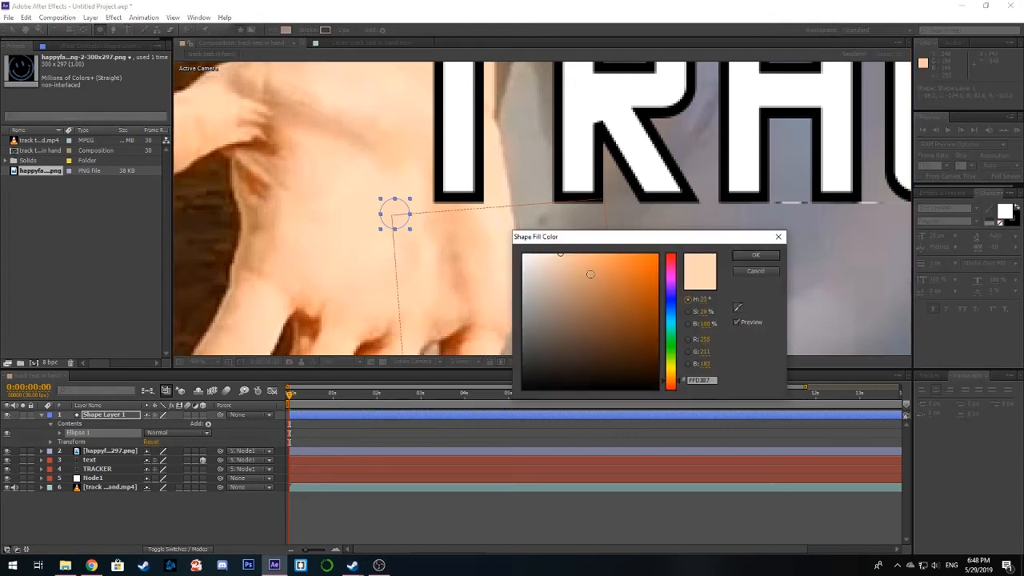
{"action": "left_click", "coordinate": [737, 310]}
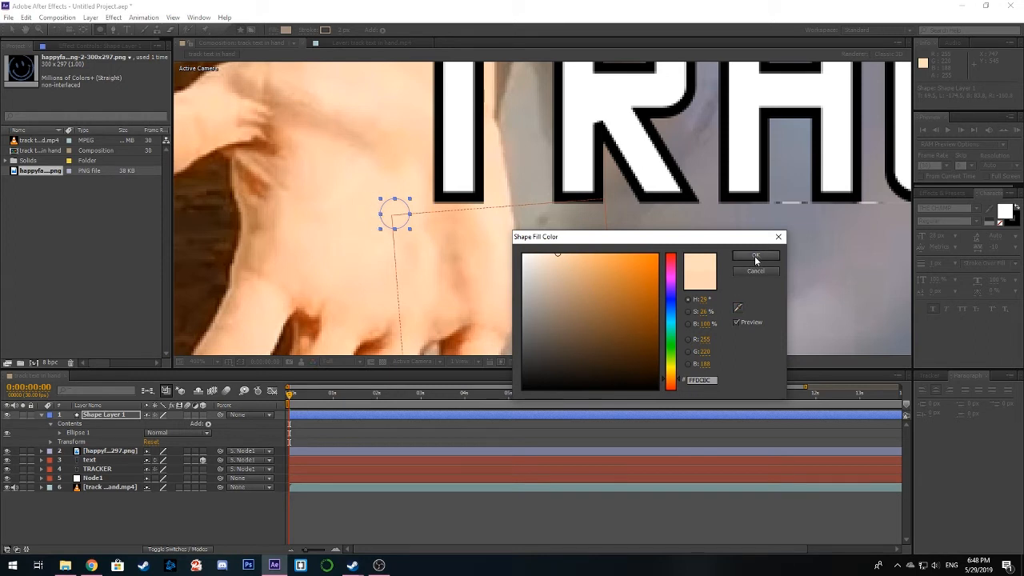
{"action": "left_click", "coordinate": [755, 256]}
{"action": "left_click", "coordinate": [324, 30]}
{"action": "left_click", "coordinate": [737, 308]}
{"action": "left_click", "coordinate": [766, 256]}
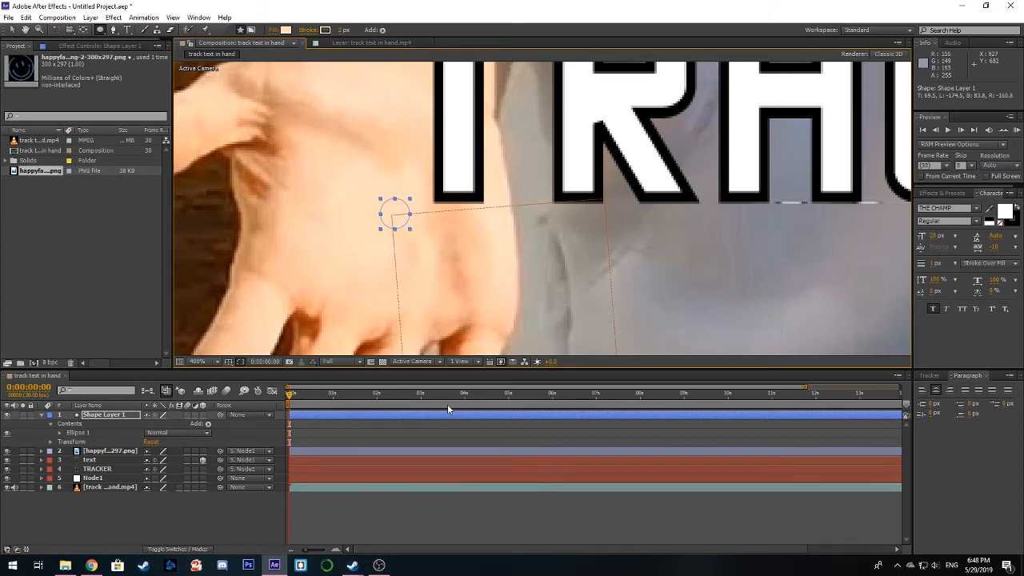
Apply Gaussian Blur with Blurriness 3.0 to the circle's shape layer, and check its edge with the footage hidden briefly.
{"action": "left_click", "coordinate": [938, 194]}
{"action": "left_click", "coordinate": [960, 205]}
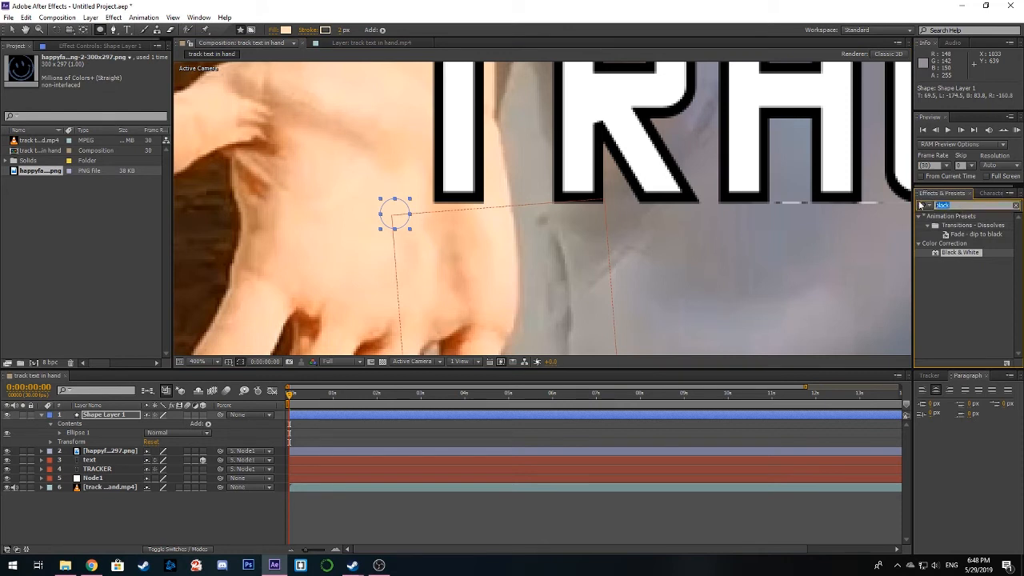
{"action": "key", "text": "BackSpace"}
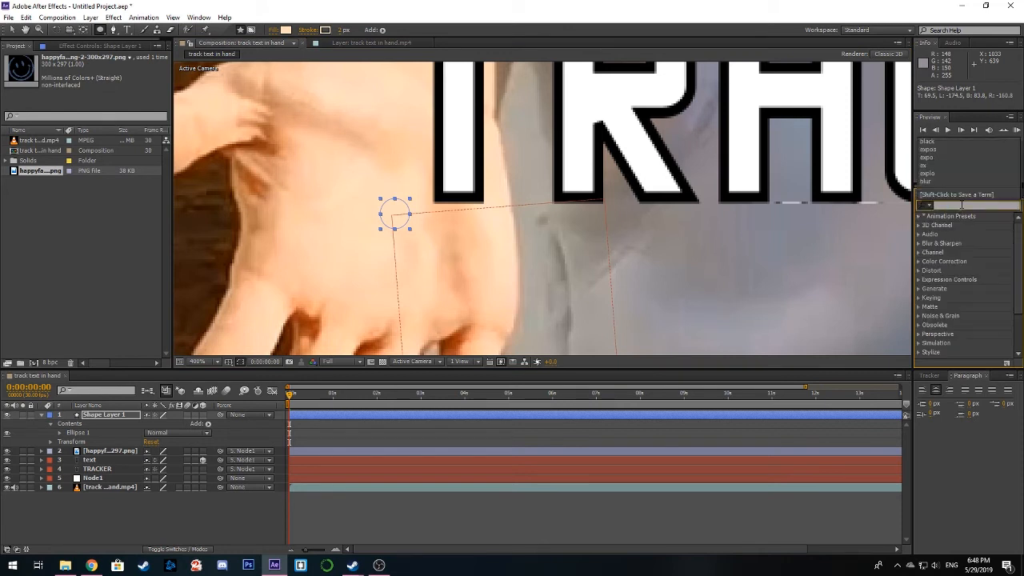
{"action": "type", "text": "blur"}
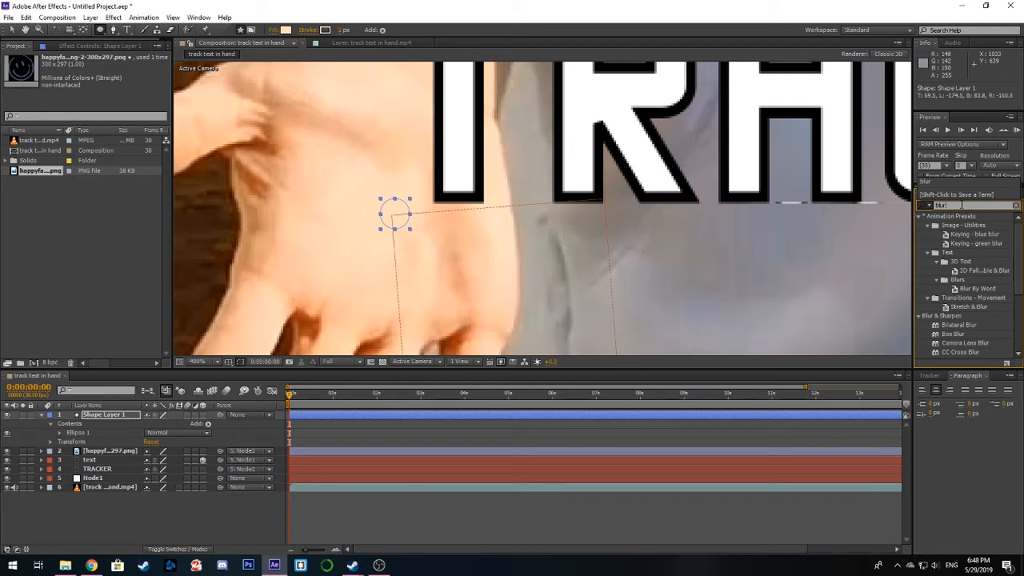
{"action": "scroll", "coordinate": [967, 336], "scroll_direction": "down", "scroll_amount": 4}
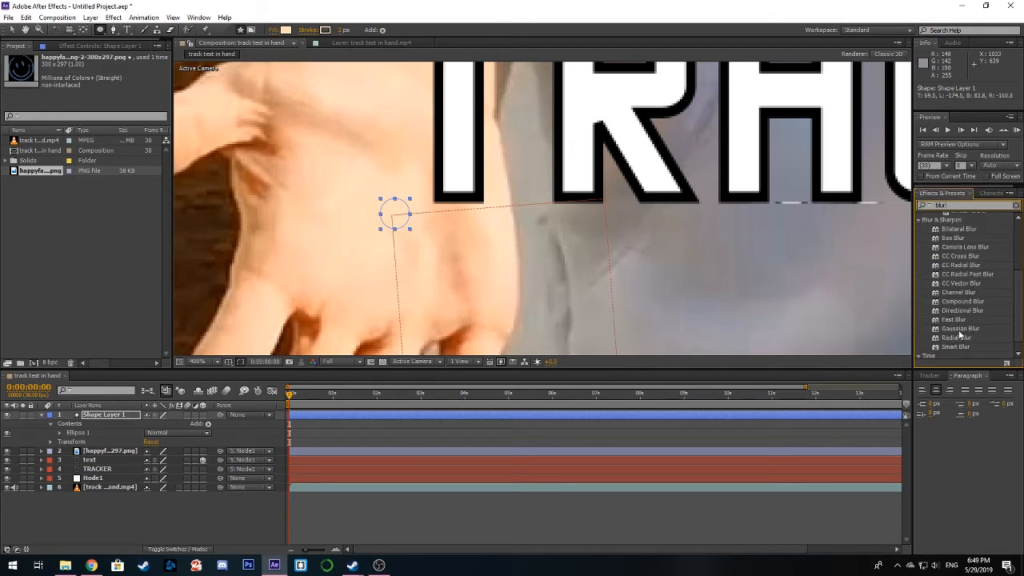
{"action": "left_click_drag", "start_coordinate": [962, 333], "coordinate": [399, 219]}
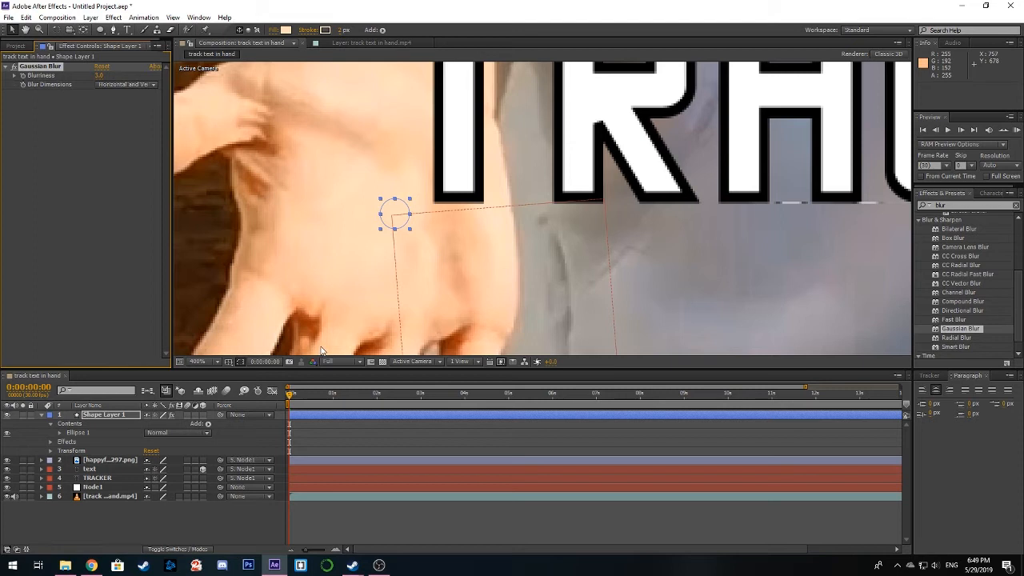
{"action": "left_click", "coordinate": [8, 496]}
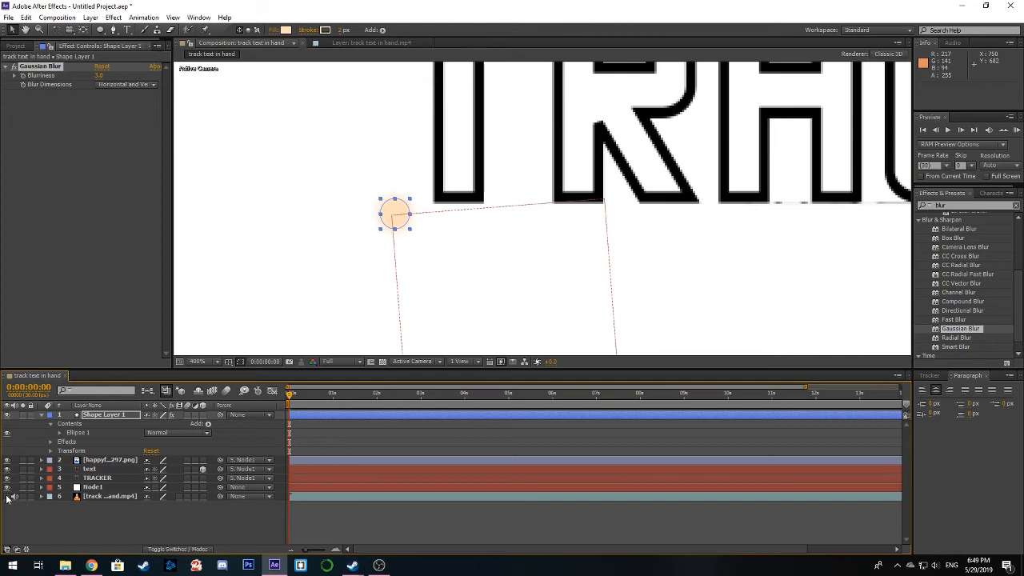
{"action": "left_click", "coordinate": [8, 496]}
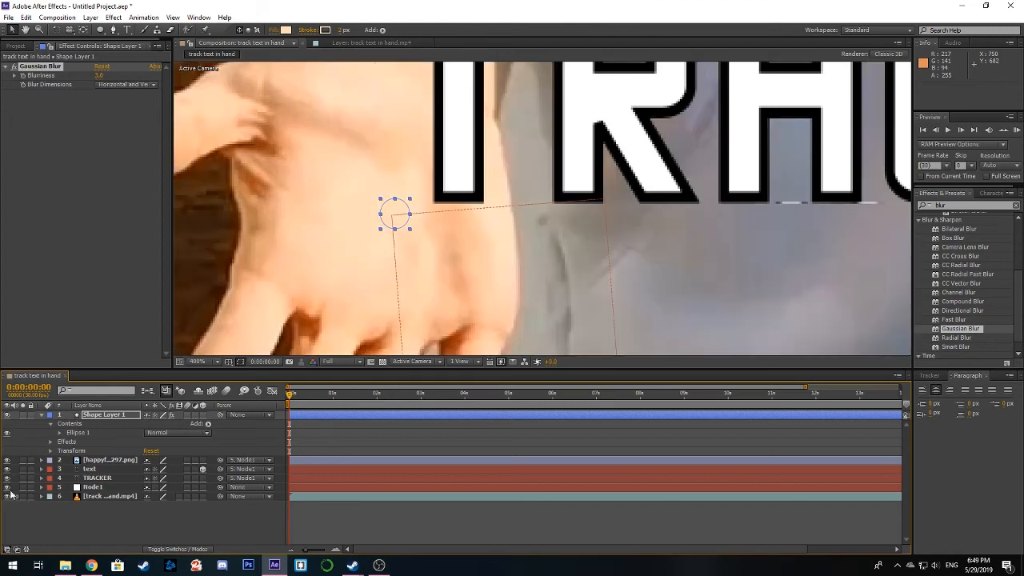
Draw a second small circle in Shape Layer 1 over the tracking dot on the palm beside the final R.
{"action": "scroll", "coordinate": [530, 269], "scroll_direction": "down", "scroll_amount": 2}
{"action": "left_click_drag", "start_coordinate": [425, 262], "coordinate": [383, 304]}
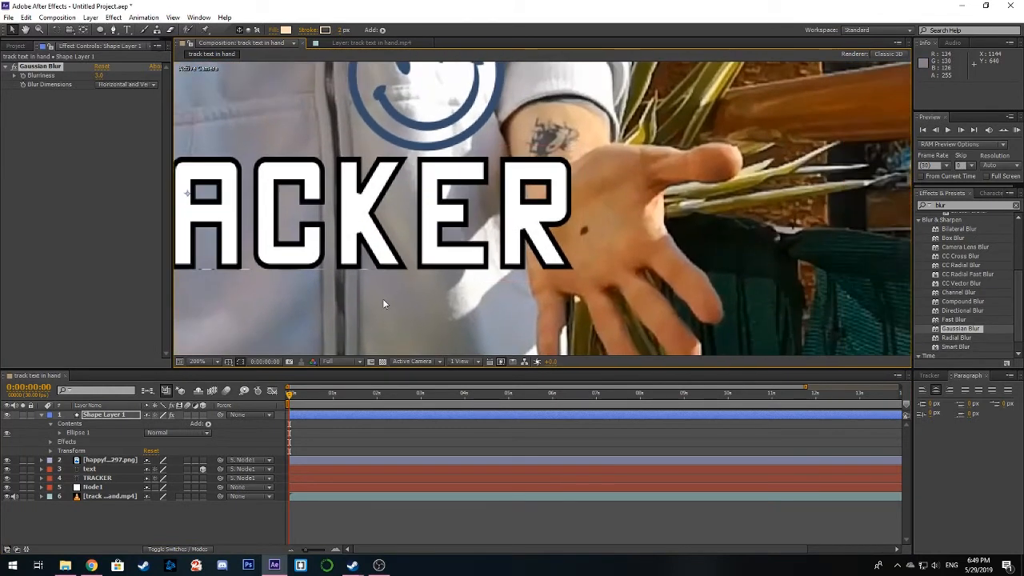
{"action": "left_click", "coordinate": [99, 128]}
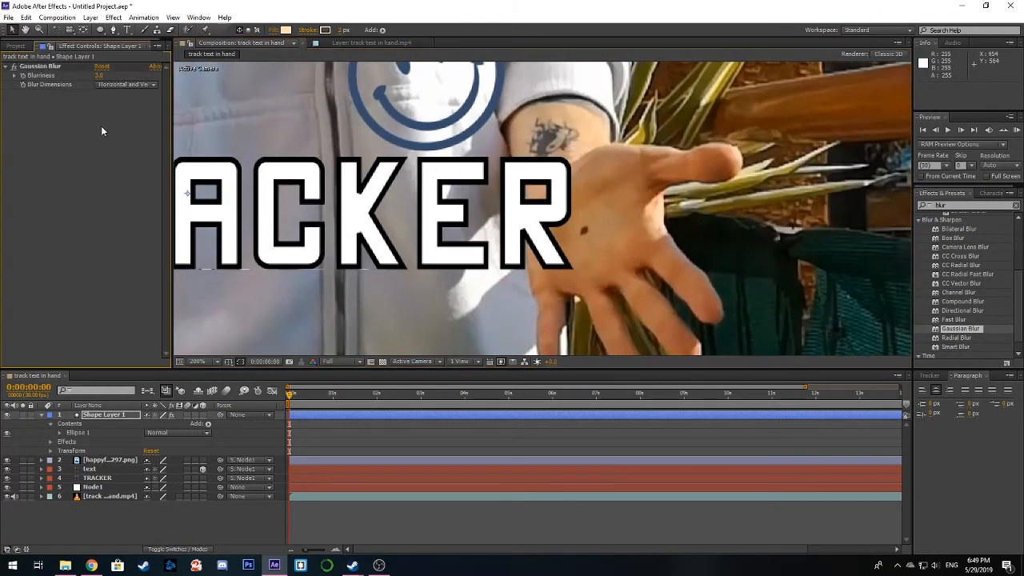
{"action": "left_click", "coordinate": [103, 32]}
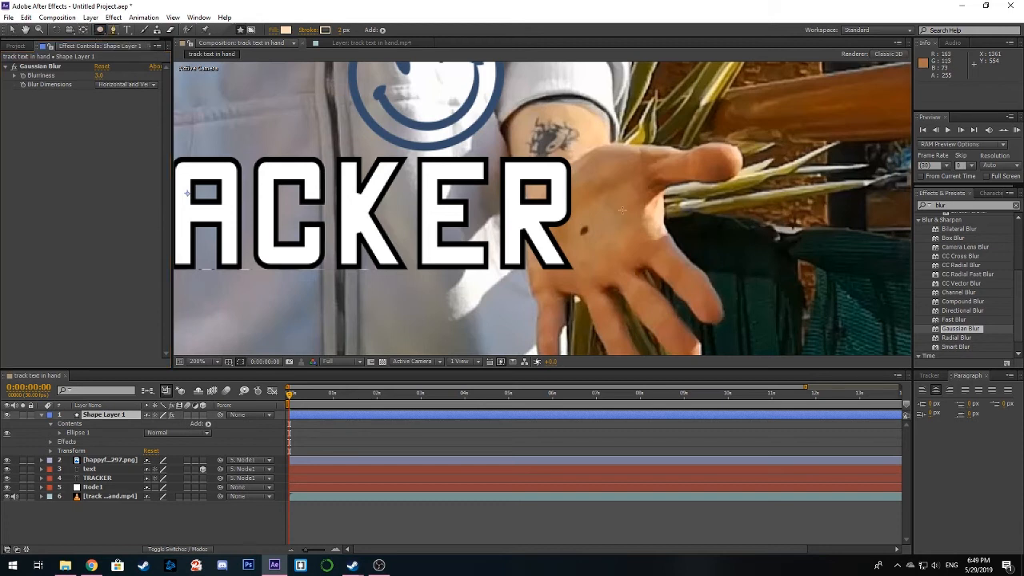
{"action": "scroll", "coordinate": [519, 258], "scroll_direction": "up", "scroll_amount": 3}
{"action": "left_click_drag", "start_coordinate": [519, 259], "coordinate": [562, 189]}
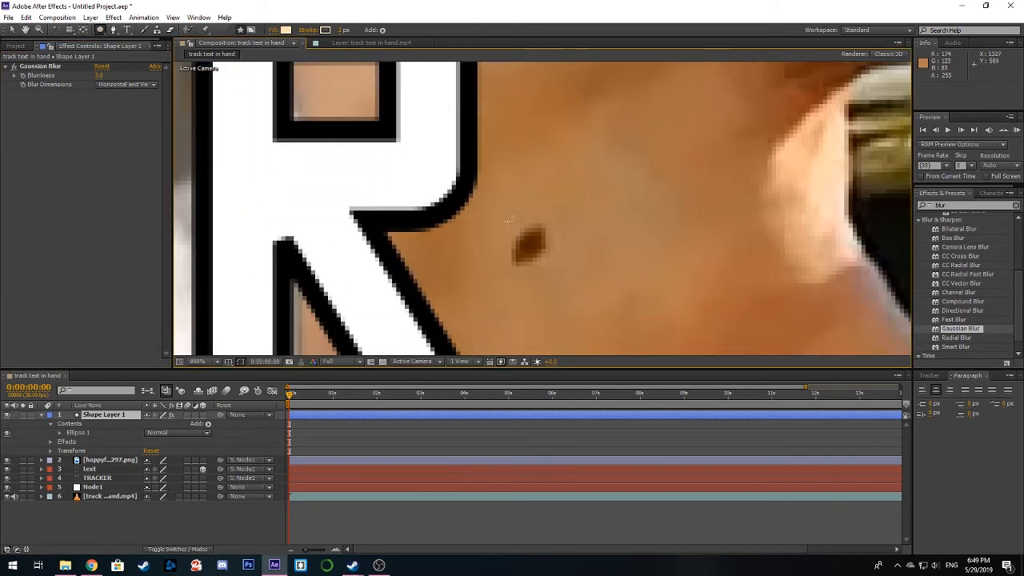
{"action": "left_click_drag", "start_coordinate": [498, 215], "coordinate": [560, 275]}
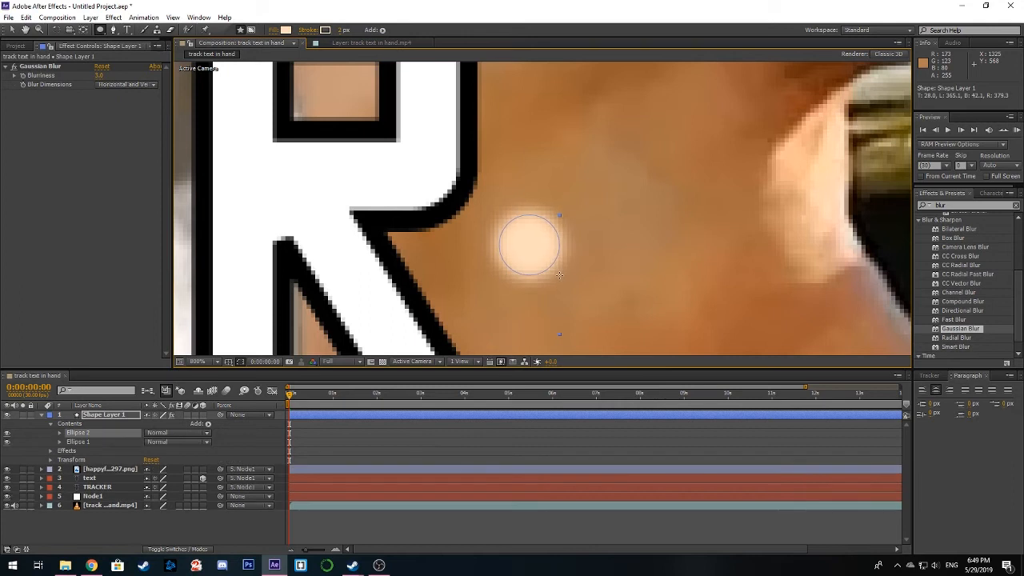
Sample the brown skin tone beside the second circle for its fill and stroke, and preview the opening frames.
{"action": "left_click", "coordinate": [286, 30]}
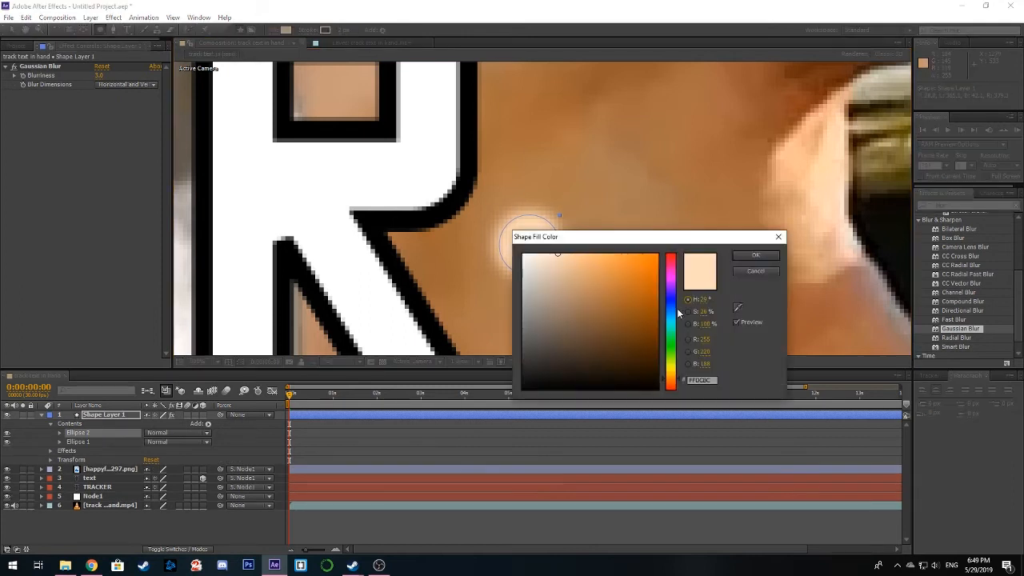
{"action": "left_click", "coordinate": [738, 308]}
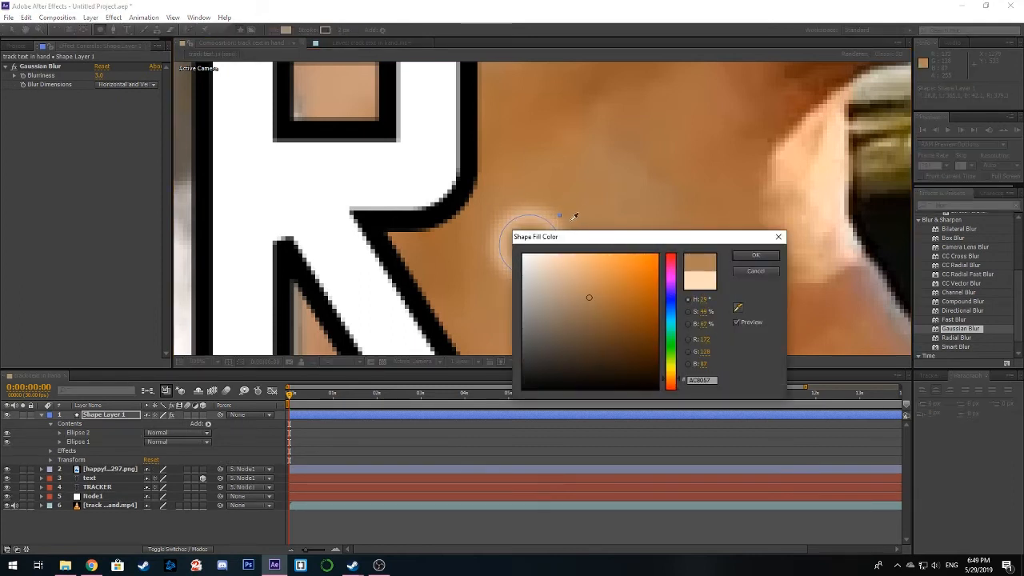
{"action": "left_click", "coordinate": [572, 220]}
{"action": "left_click", "coordinate": [755, 257]}
{"action": "left_click", "coordinate": [325, 30]}
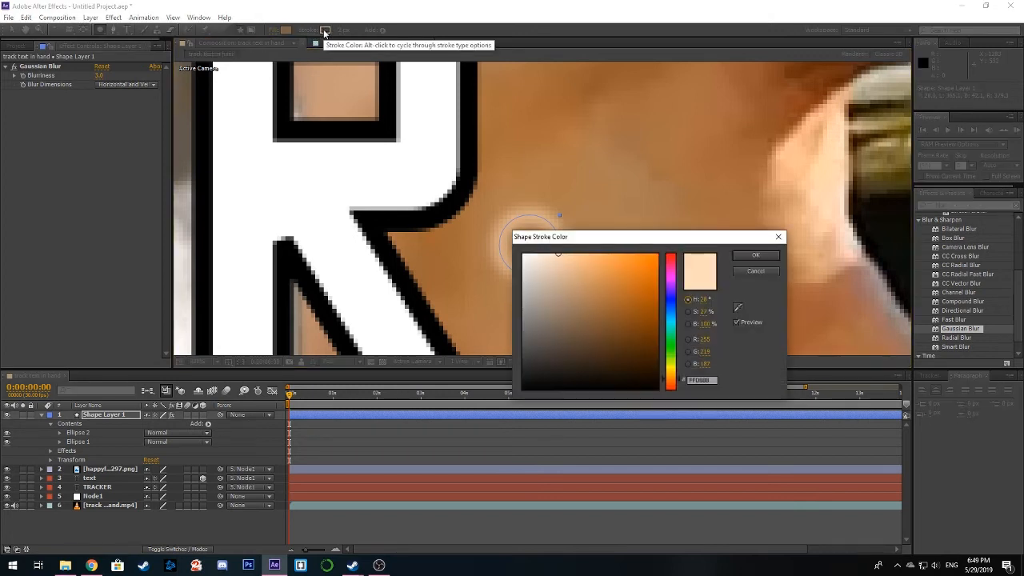
{"action": "left_click", "coordinate": [737, 308]}
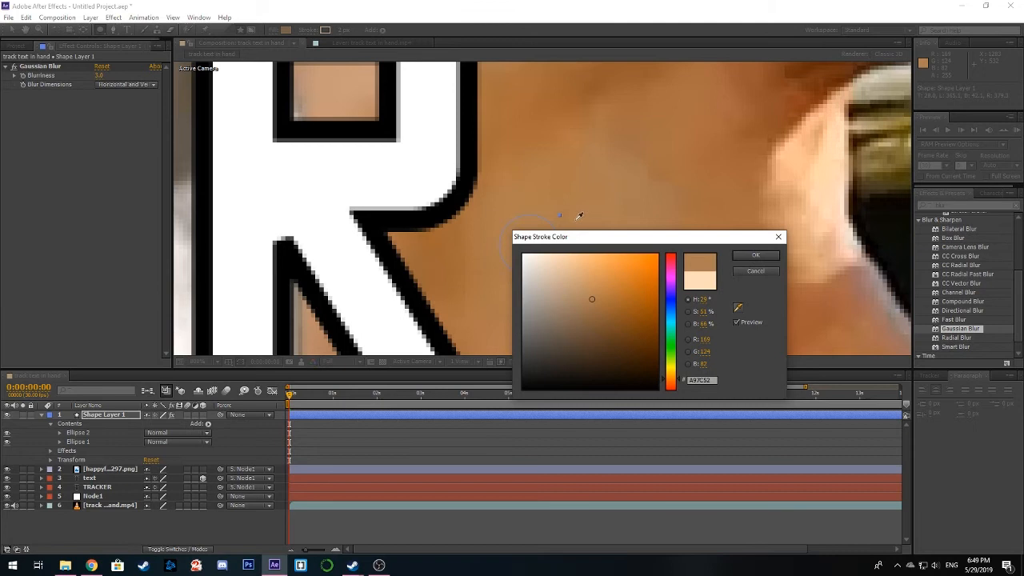
{"action": "left_click", "coordinate": [745, 256]}
{"action": "scroll", "coordinate": [496, 255], "scroll_direction": "down", "scroll_amount": 5}
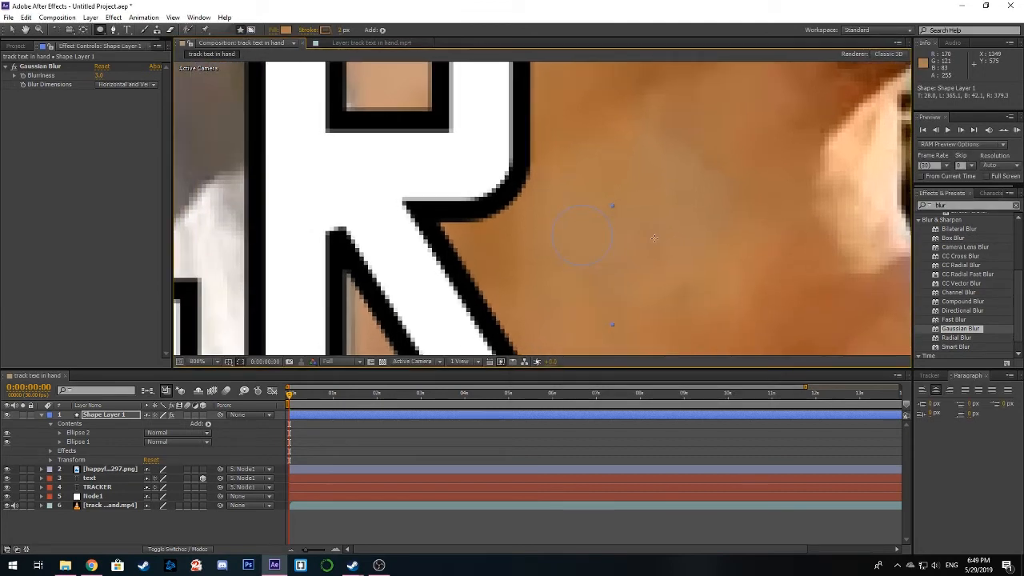
{"action": "scroll", "coordinate": [496, 254], "scroll_direction": "up", "scroll_amount": 3}
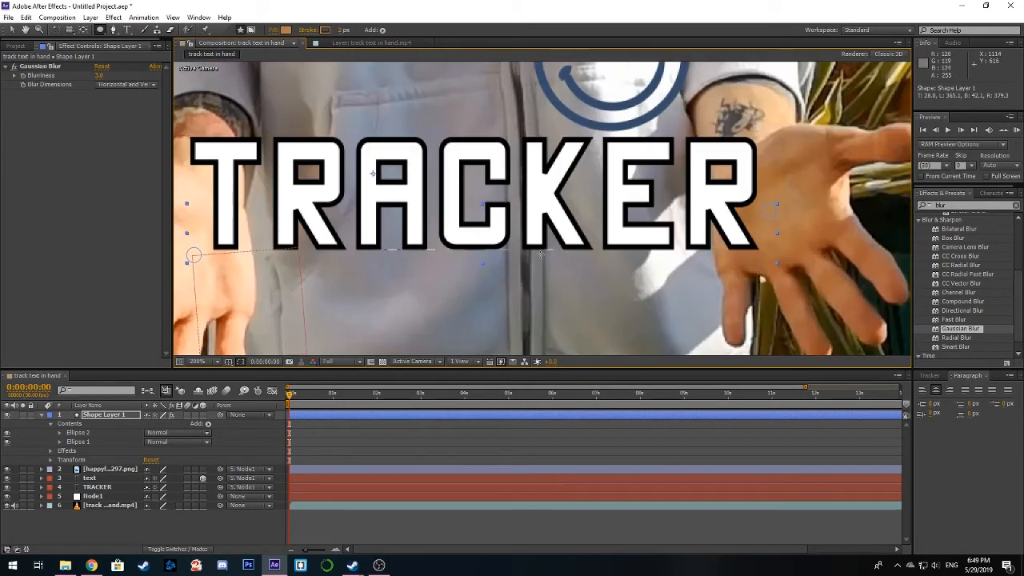
{"action": "left_click_drag", "start_coordinate": [574, 241], "coordinate": [595, 241]}
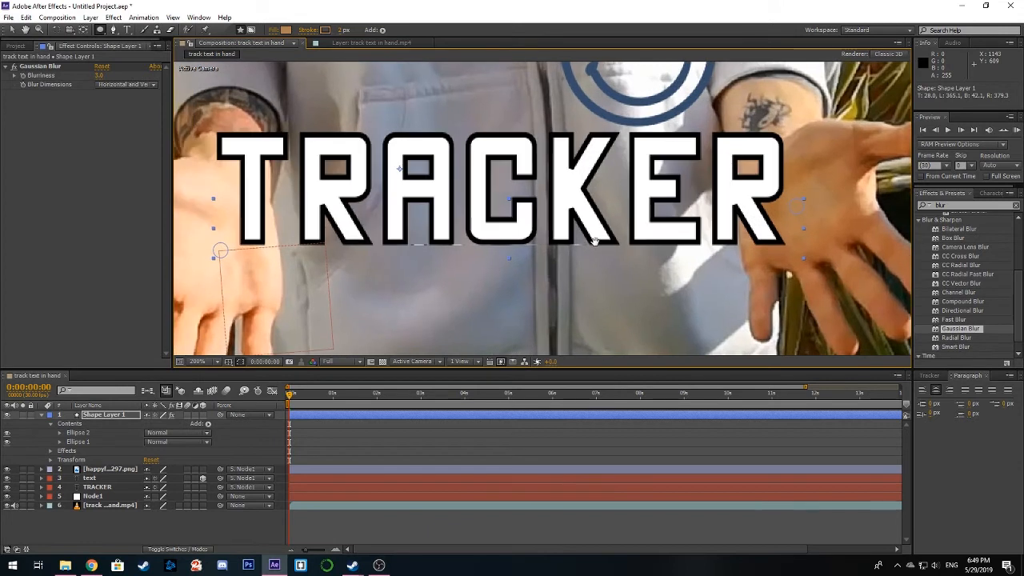
{"action": "mouse_move", "coordinate": [289, 397]}
{"action": "left_mouse_down"}
{"action": "mouse_move", "coordinate": [448, 405]}
{"action": "mouse_move", "coordinate": [281, 408]}
{"action": "mouse_move", "coordinate": [370, 404]}
{"action": "mouse_move", "coordinate": [290, 404]}
{"action": "left_mouse_up"}
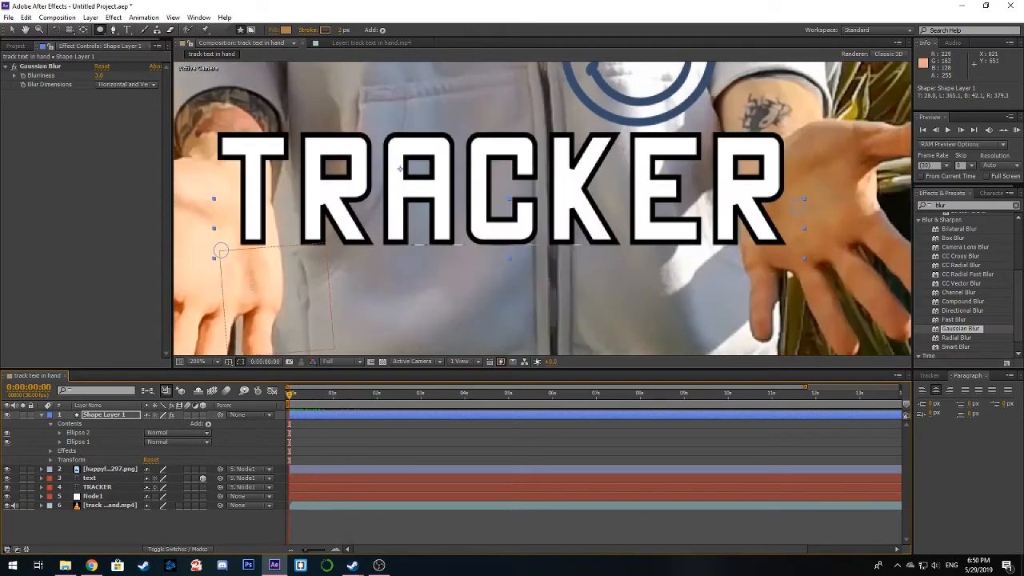
Undo the second circle's stroke and fill changes and its drawing, leaving only the first palm circle in Shape Layer 1.
{"action": "scroll", "coordinate": [379, 273], "scroll_direction": "up", "scroll_amount": 1}
{"action": "scroll", "coordinate": [495, 221], "scroll_direction": "up", "scroll_amount": 1}
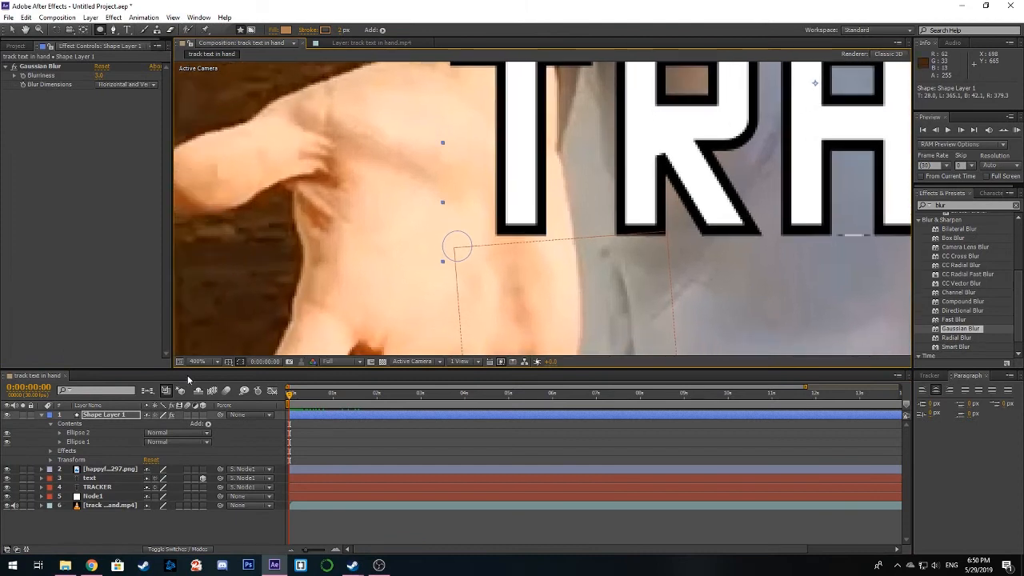
{"action": "left_click", "coordinate": [102, 417]}
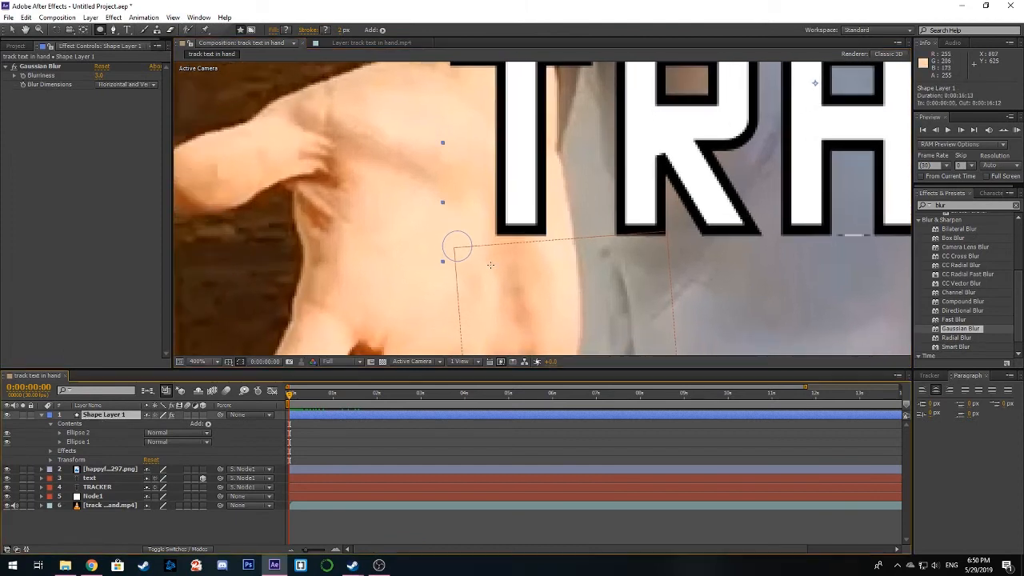
{"action": "left_click_drag", "start_coordinate": [559, 263], "coordinate": [507, 265]}
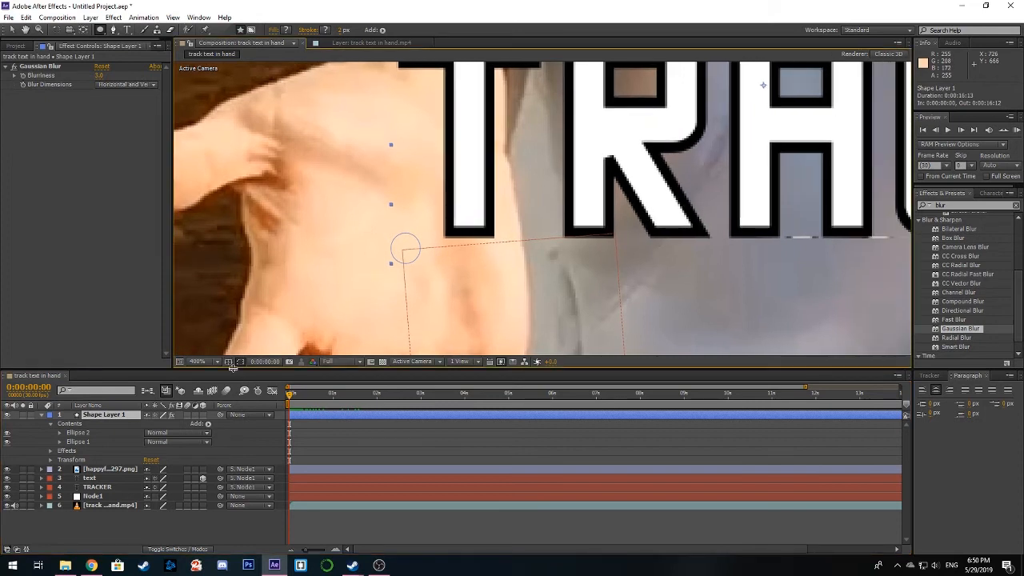
{"action": "key", "text": "ctrl+z"}
{"action": "left_click_drag", "start_coordinate": [455, 278], "coordinate": [443, 281]}
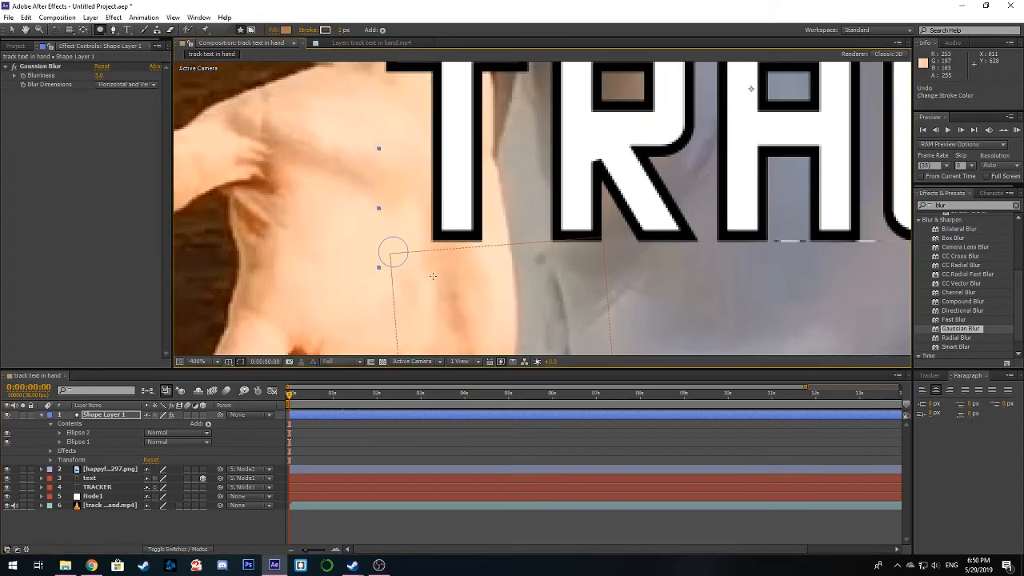
{"action": "scroll", "coordinate": [450, 220], "scroll_direction": "down", "scroll_amount": 2}
{"action": "scroll", "coordinate": [461, 216], "scroll_direction": "up", "scroll_amount": 1}
{"action": "key", "text": "ctrl+z"}
{"action": "left_click_drag", "start_coordinate": [462, 231], "coordinate": [392, 281]}
{"action": "key", "text": "ctrl+z"}
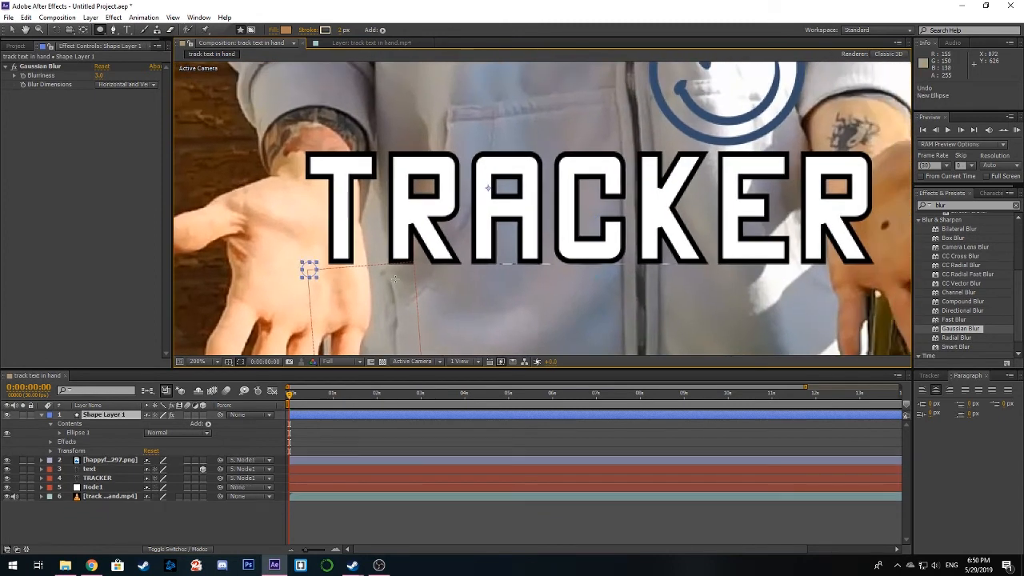
{"action": "scroll", "coordinate": [393, 281], "scroll_direction": "up", "scroll_amount": 4}
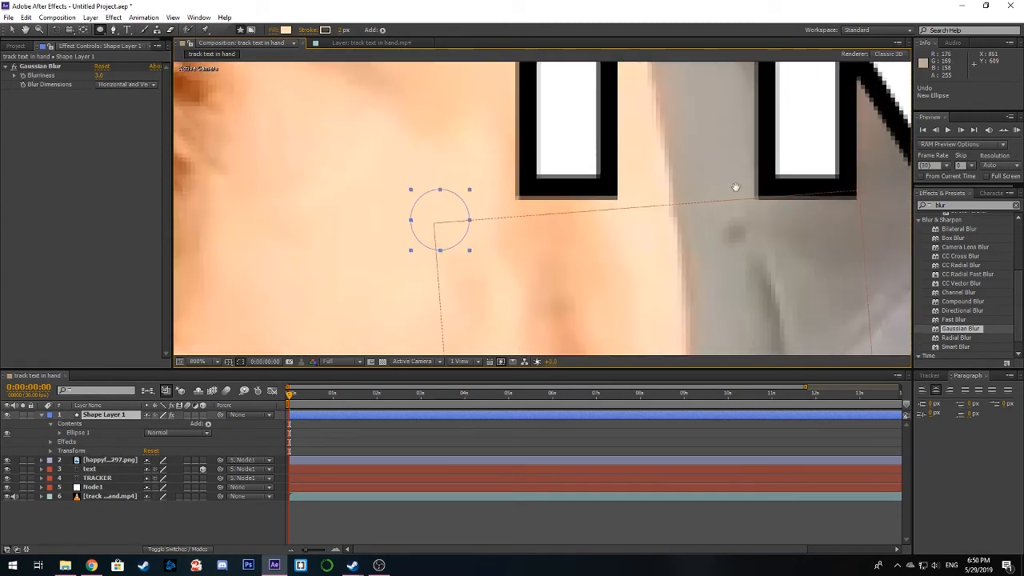
{"action": "left_click_drag", "start_coordinate": [735, 187], "coordinate": [755, 179]}
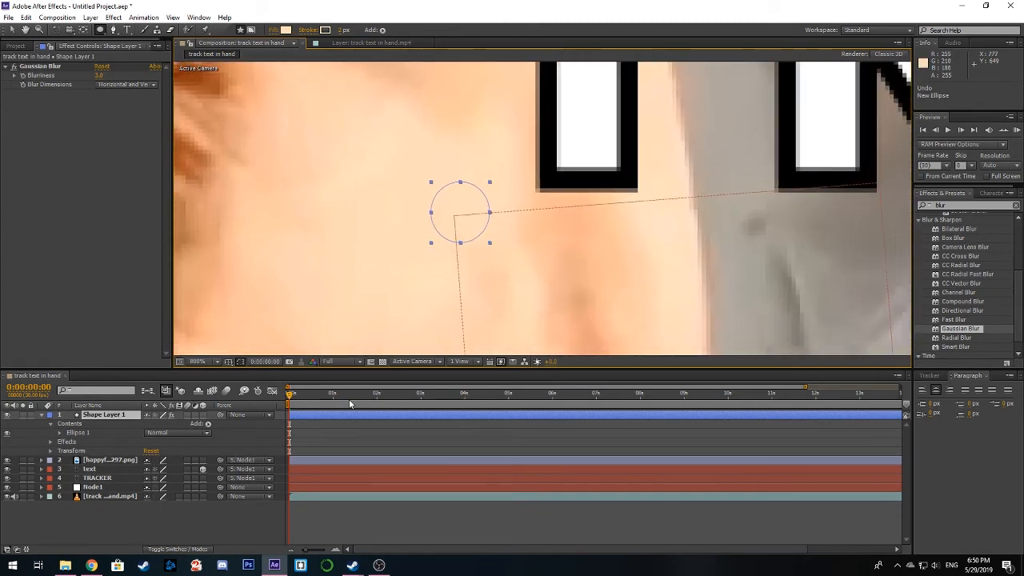
Add a new null object to the composition and rename it Node_cover.
{"action": "left_click", "coordinate": [41, 415]}
{"action": "right_click", "coordinate": [97, 496]}
{"action": "mouse_move", "coordinate": [244, 391]}
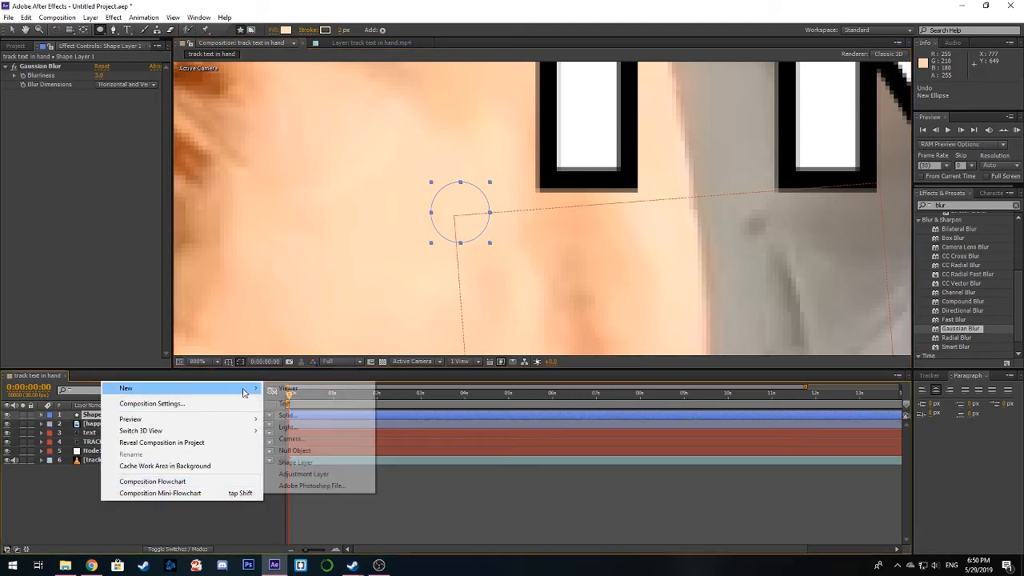
{"action": "left_click", "coordinate": [294, 451]}
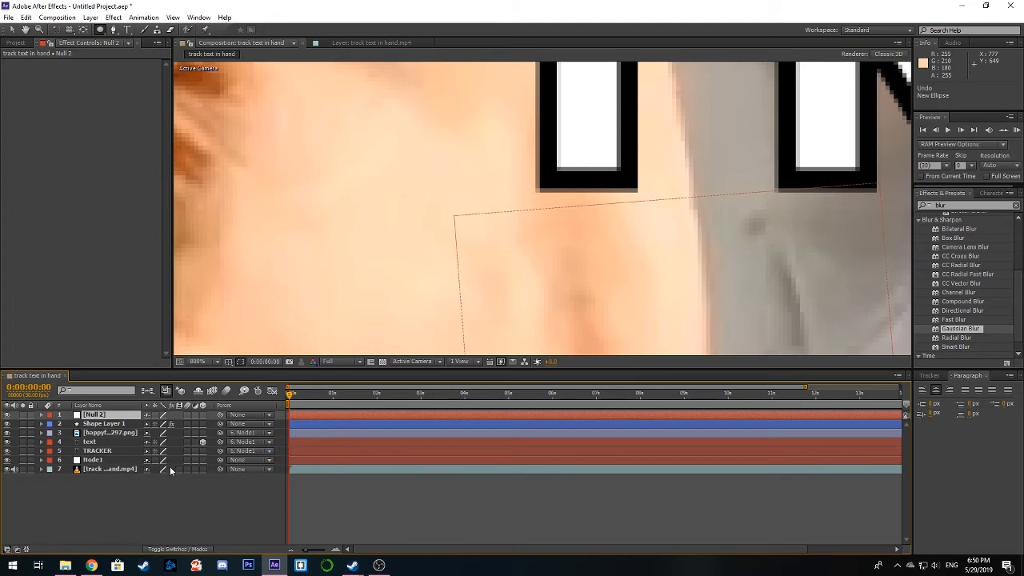
{"action": "right_click", "coordinate": [104, 417]}
{"action": "left_click", "coordinate": [138, 410]}
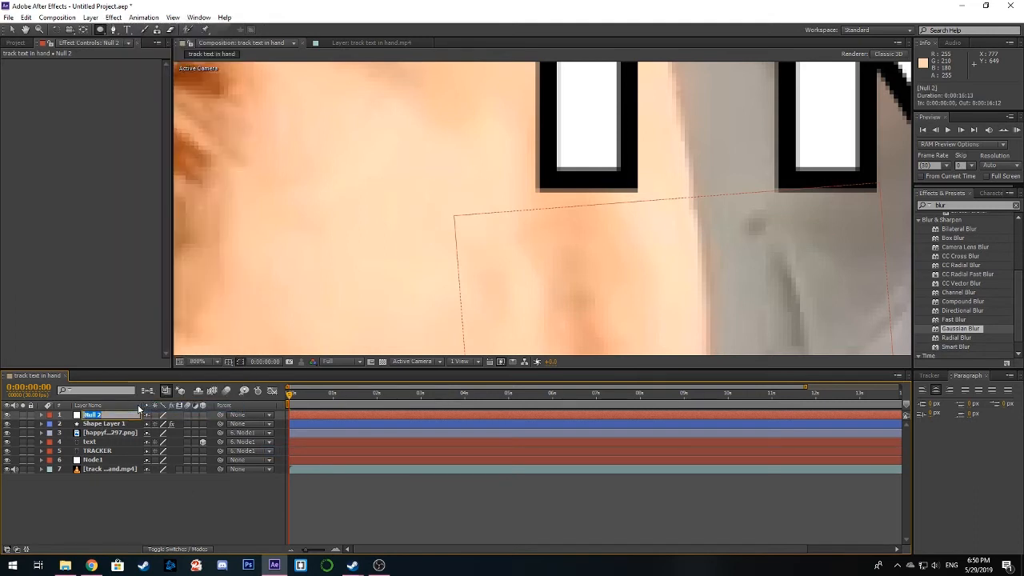
{"action": "type", "text": "Node_cover"}
{"action": "key", "text": "Return"}
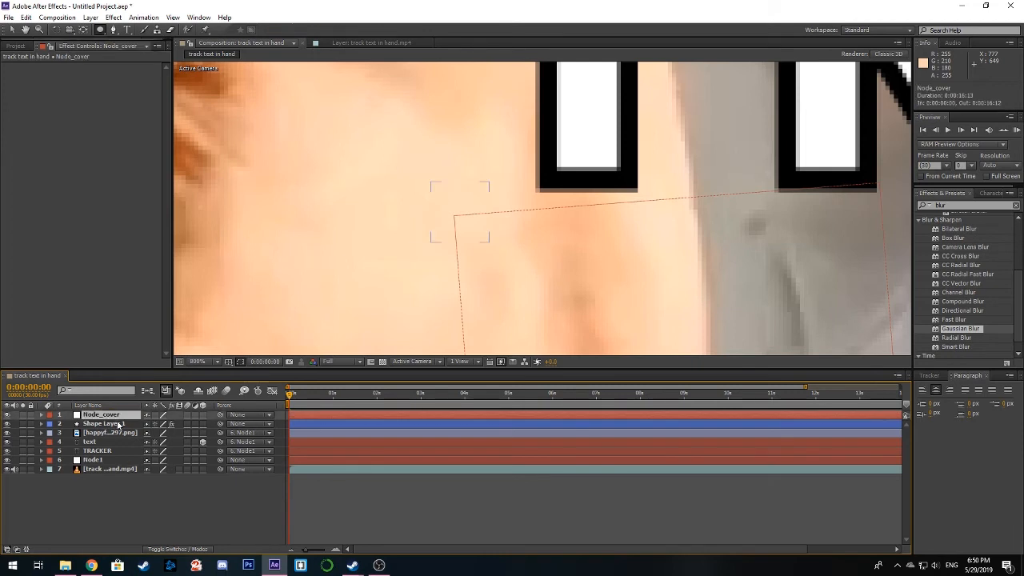
Open the track text in hand.mp4 layer for tracking and disable Rotation and Scale for Tracker 1.
{"action": "left_click", "coordinate": [111, 467]}
{"action": "left_click", "coordinate": [349, 41]}
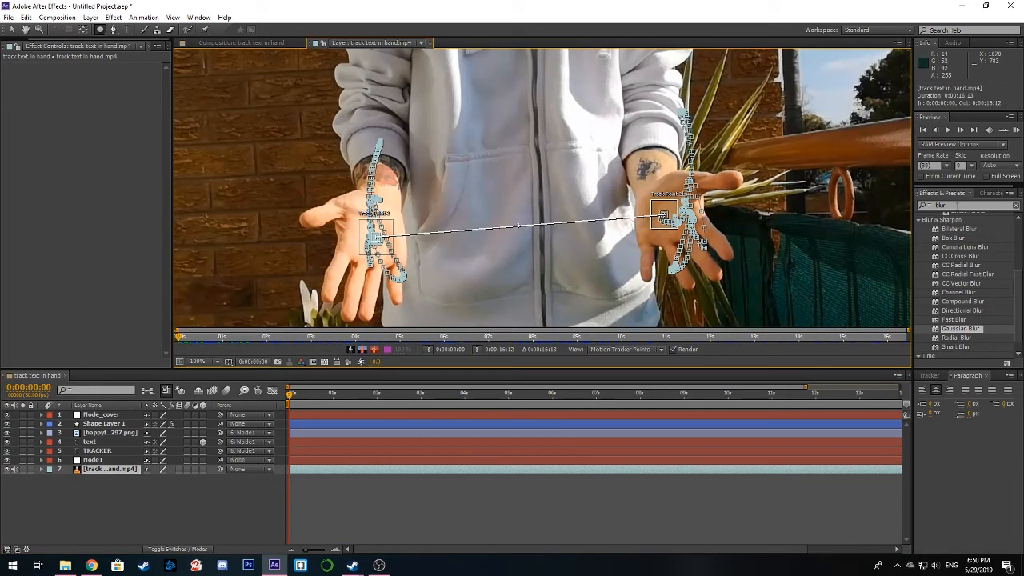
{"action": "left_click", "coordinate": [931, 376]}
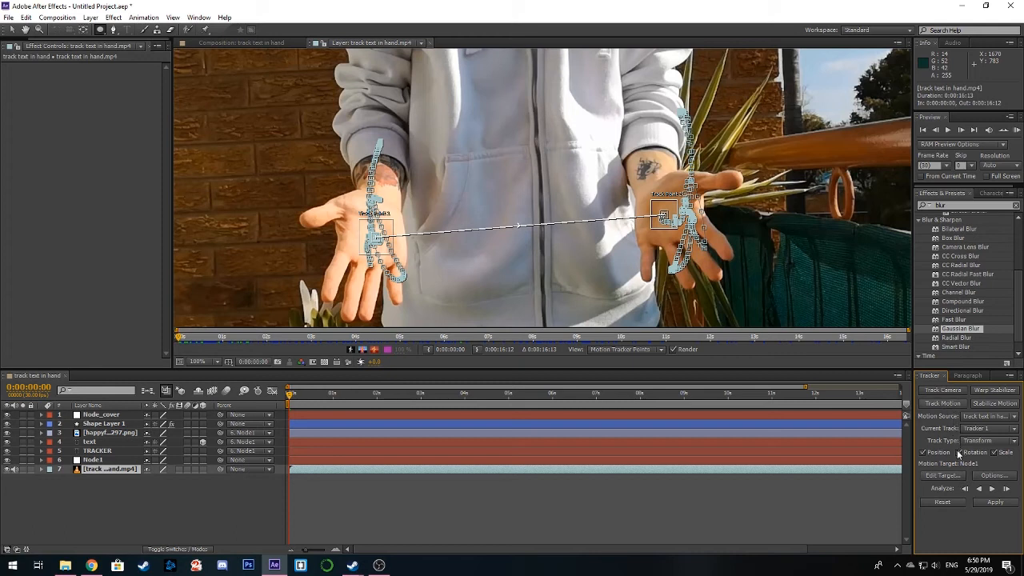
{"action": "left_click", "coordinate": [995, 453]}
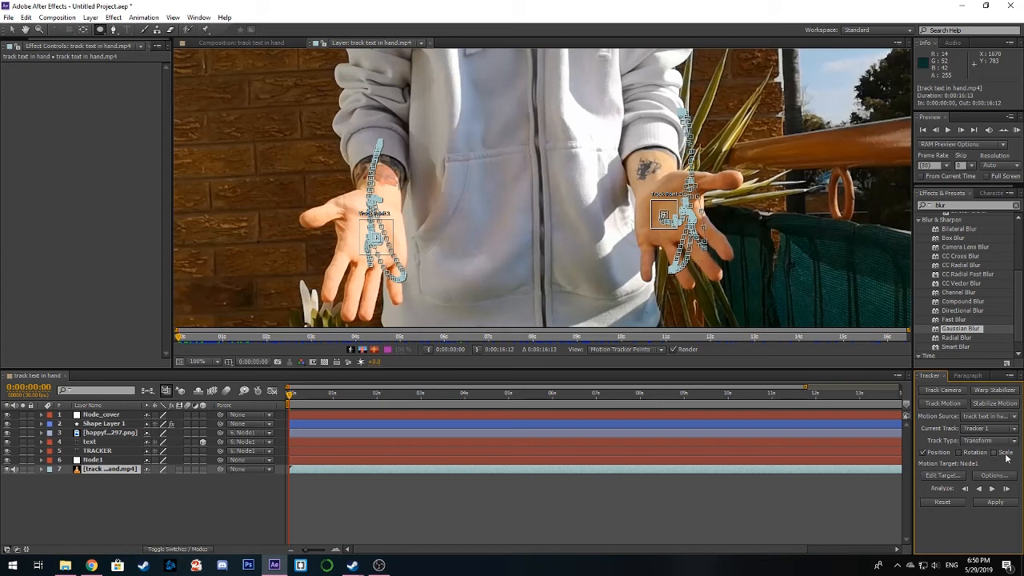
{"action": "scroll", "coordinate": [352, 224], "scroll_direction": "up", "scroll_amount": 4}
{"action": "scroll", "coordinate": [537, 200], "scroll_direction": "down", "scroll_amount": 6}
{"action": "scroll", "coordinate": [586, 193], "scroll_direction": "up", "scroll_amount": 3}
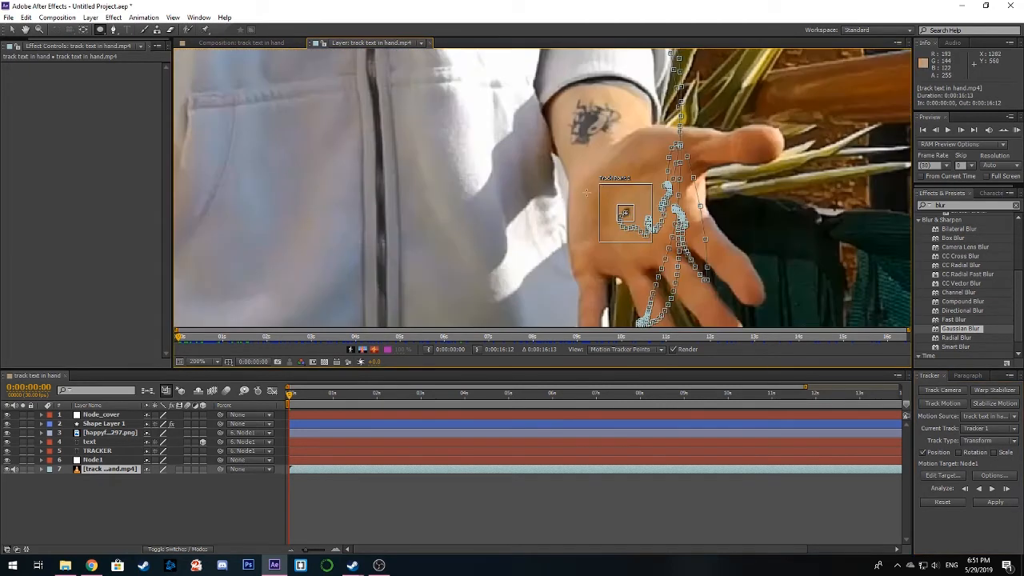
{"action": "left_click", "coordinate": [611, 190]}
{"action": "left_click_drag", "start_coordinate": [512, 229], "coordinate": [624, 204]}
{"action": "scroll", "coordinate": [613, 205], "scroll_direction": "down", "scroll_amount": 2}
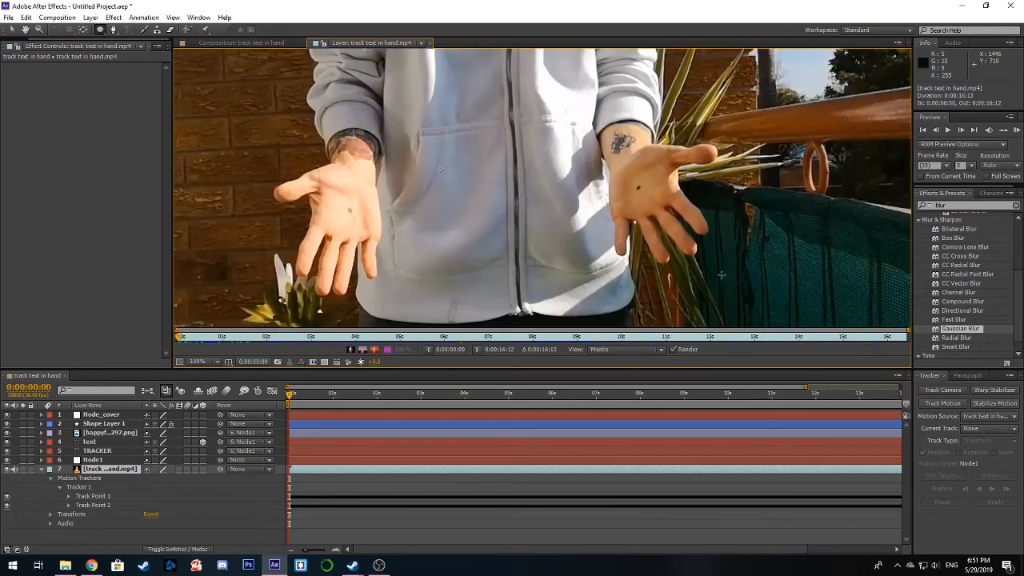
Add a second, position-only motion tracker to the footage and place its track point on the dot of the palm beside the T.
{"action": "left_click", "coordinate": [942, 403]}
{"action": "scroll", "coordinate": [532, 176], "scroll_direction": "up", "scroll_amount": 2}
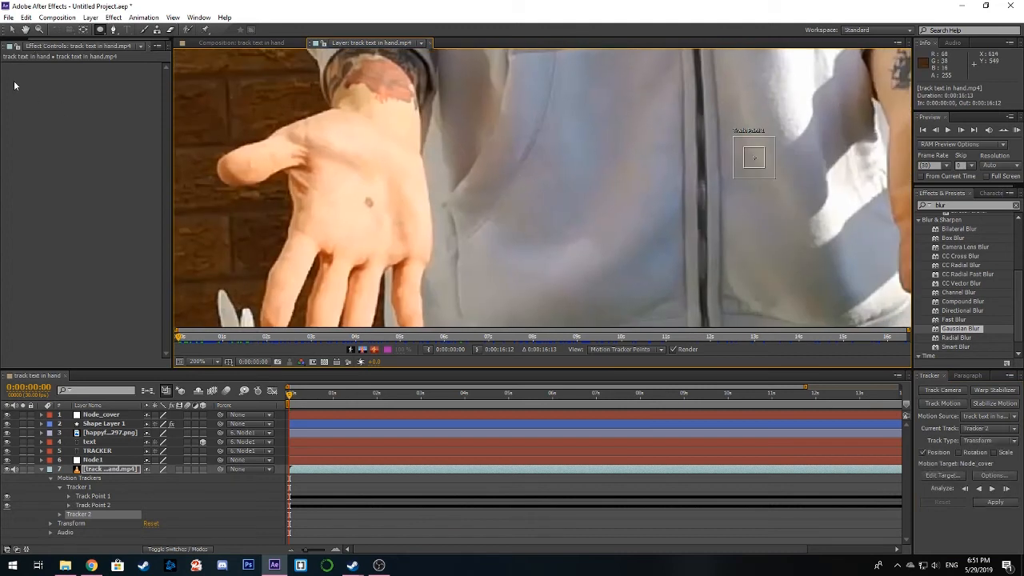
{"action": "left_click", "coordinate": [12, 32]}
{"action": "left_click_drag", "start_coordinate": [764, 172], "coordinate": [493, 190]}
{"action": "scroll", "coordinate": [454, 198], "scroll_direction": "up", "scroll_amount": 3}
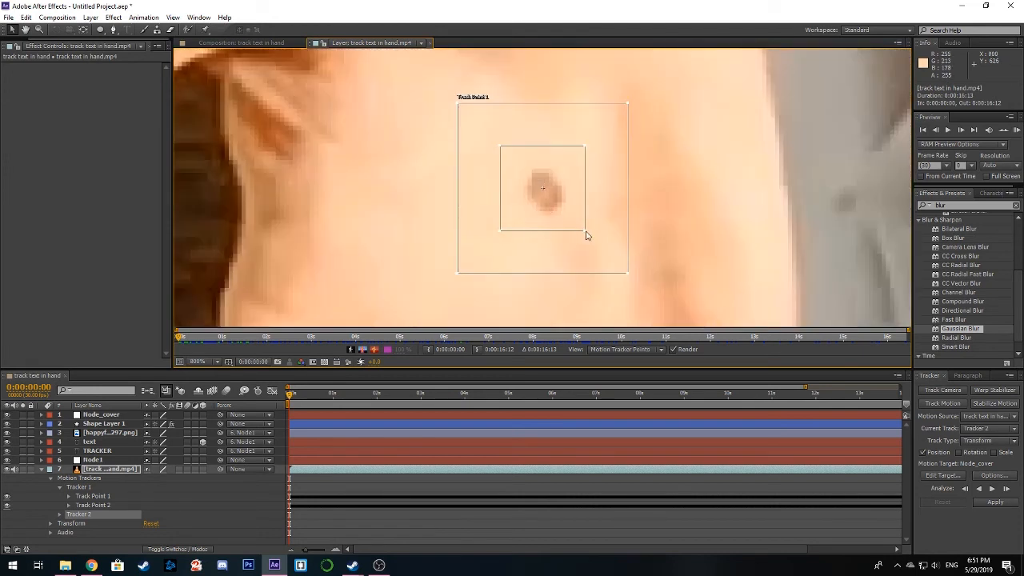
Tighten the new track point's feature region around the palm dot and enlarge its search region.
{"action": "left_click_drag", "start_coordinate": [585, 235], "coordinate": [563, 216]}
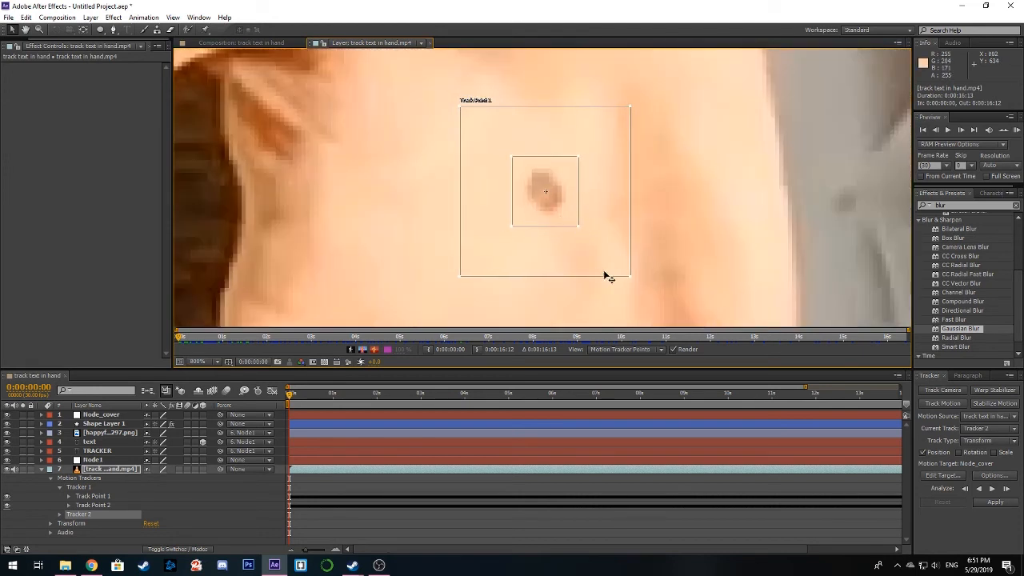
{"action": "left_click_drag", "start_coordinate": [630, 282], "coordinate": [665, 304]}
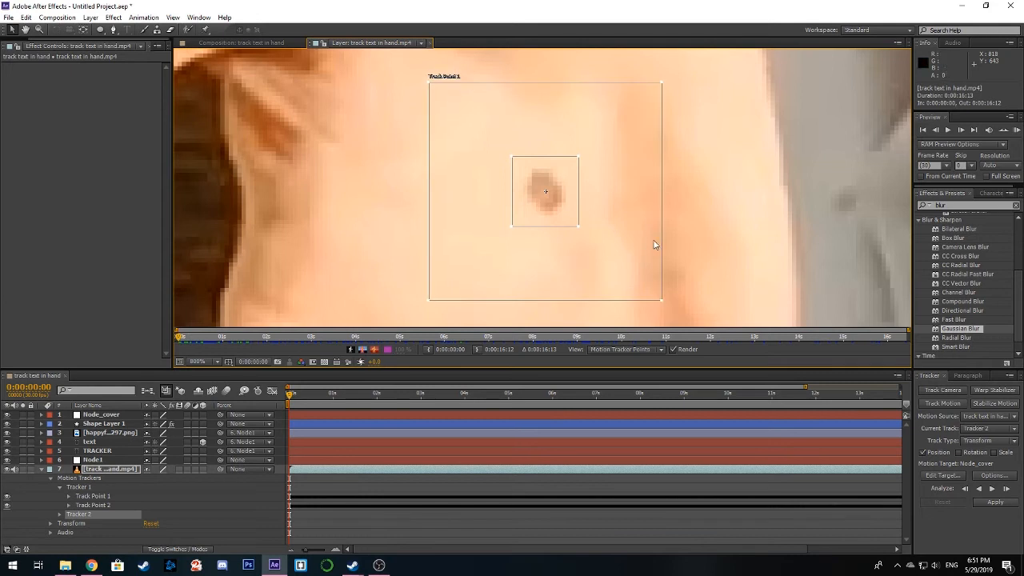
{"action": "scroll", "coordinate": [730, 270], "scroll_direction": "down", "scroll_amount": 1}
{"action": "scroll", "coordinate": [730, 270], "scroll_direction": "down", "scroll_amount": 1}
{"action": "left_click_drag", "start_coordinate": [671, 234], "coordinate": [487, 222]}
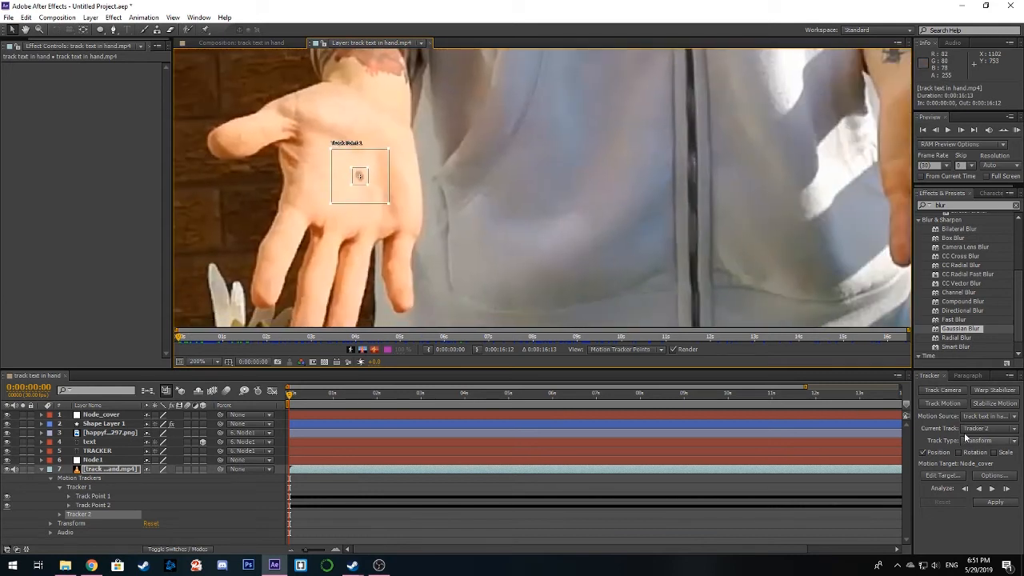
Set Node_cover as Tracker 2's motion target and analyze forward, stopping at 0:00:01:19.
{"action": "left_click", "coordinate": [941, 475]}
{"action": "left_click", "coordinate": [528, 267]}
{"action": "left_click", "coordinate": [530, 281]}
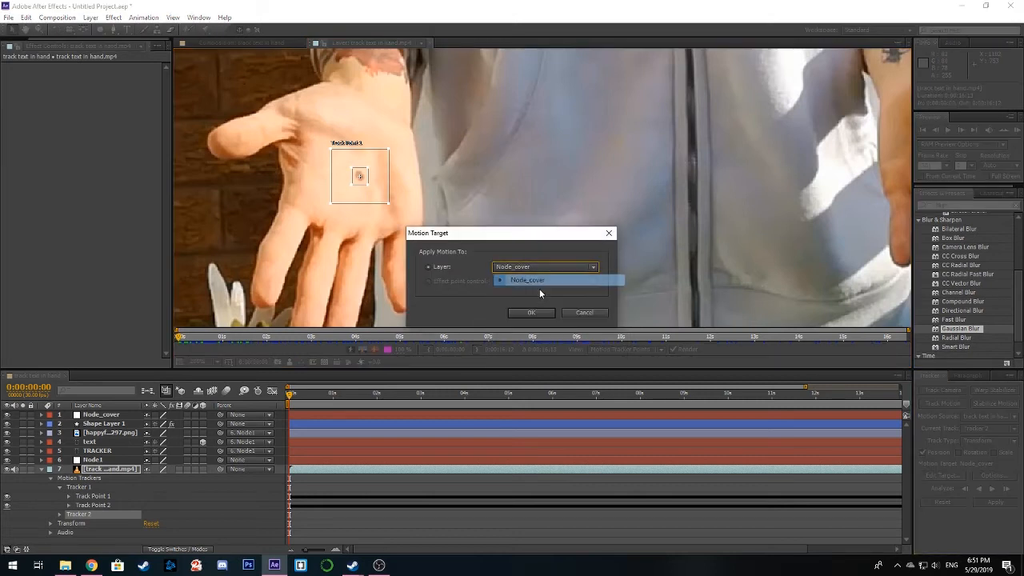
{"action": "left_click", "coordinate": [531, 313]}
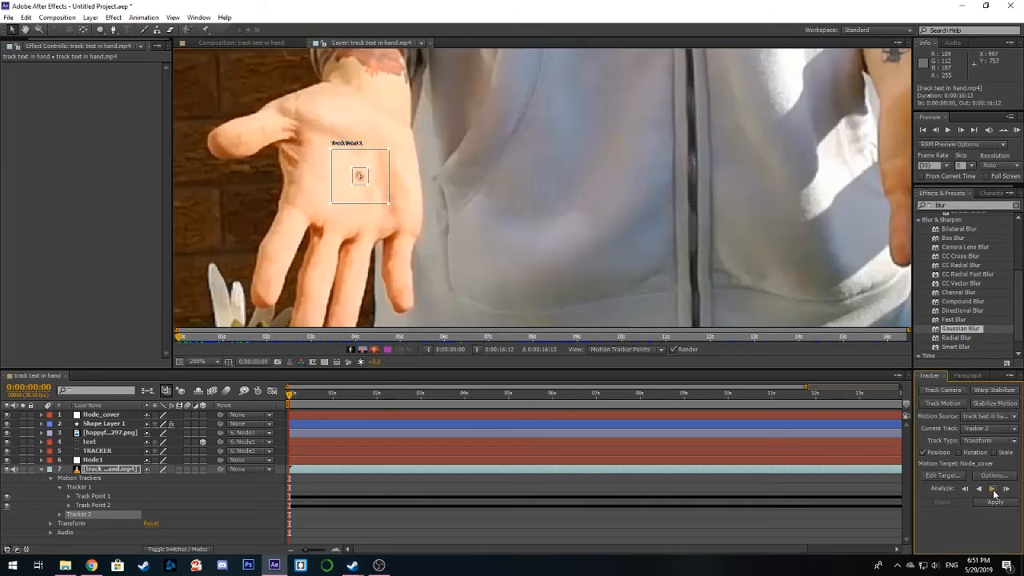
{"action": "left_click", "coordinate": [995, 492]}
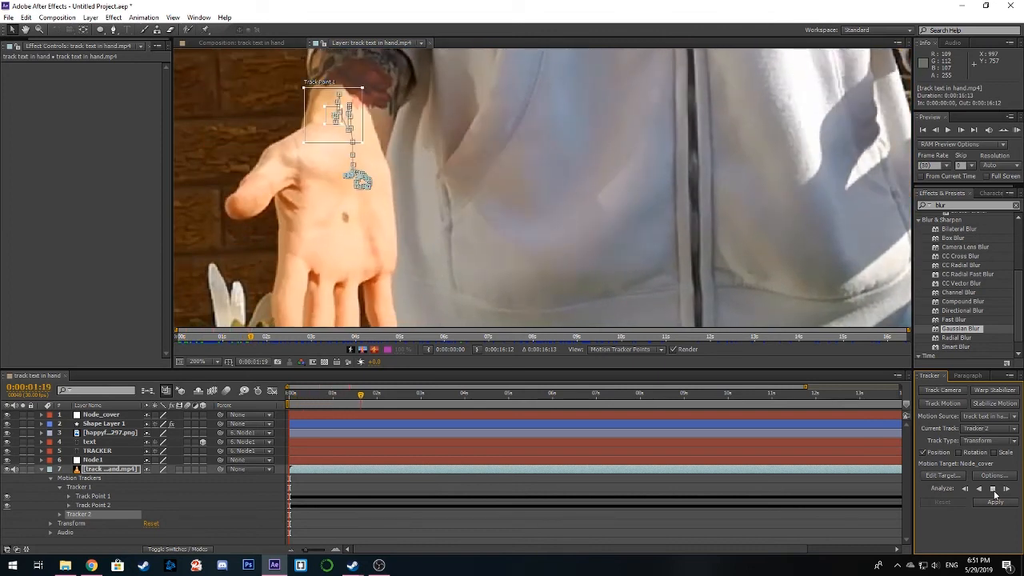
{"action": "left_click", "coordinate": [993, 489]}
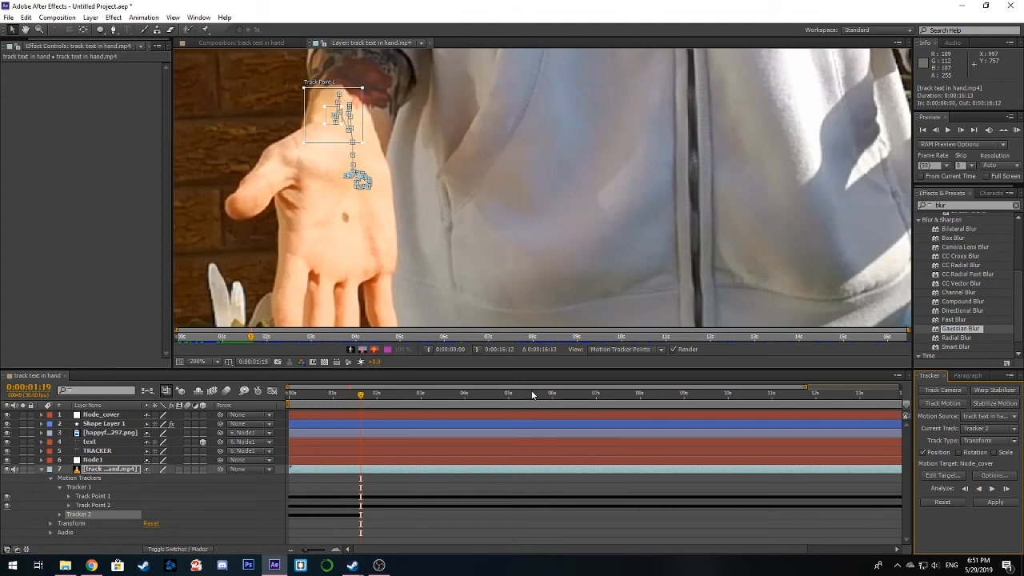
Go back to where Tracker 2 drifted and realign its track point with the palm dot at 0:00:01:13 and 0:00:01:14.
{"action": "left_click_drag", "start_coordinate": [360, 398], "coordinate": [350, 399]}
{"action": "left_click", "coordinate": [1005, 488]}
{"action": "left_click_drag", "start_coordinate": [366, 125], "coordinate": [375, 177]}
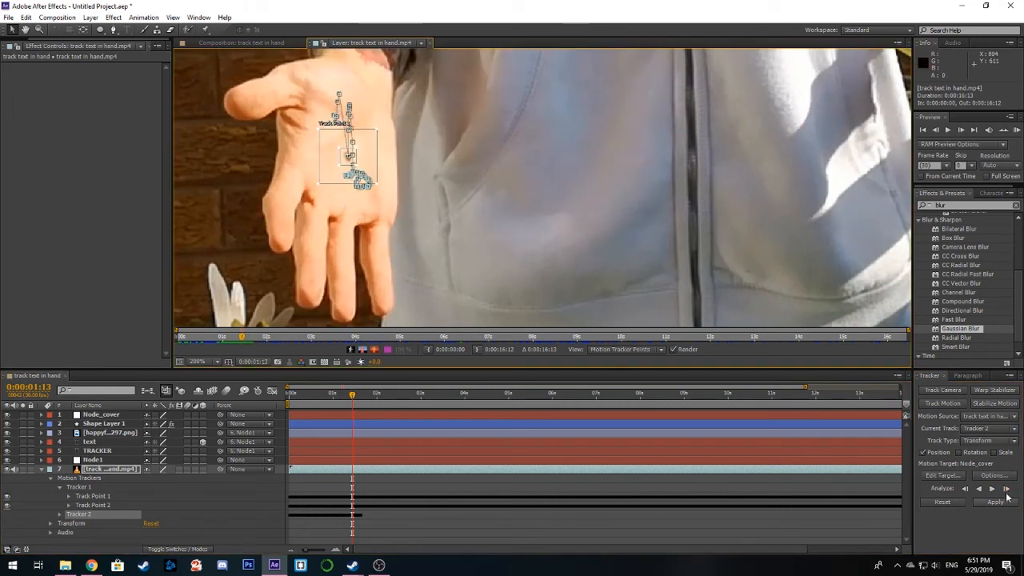
{"action": "left_click", "coordinate": [1006, 490]}
{"action": "left_click", "coordinate": [341, 194]}
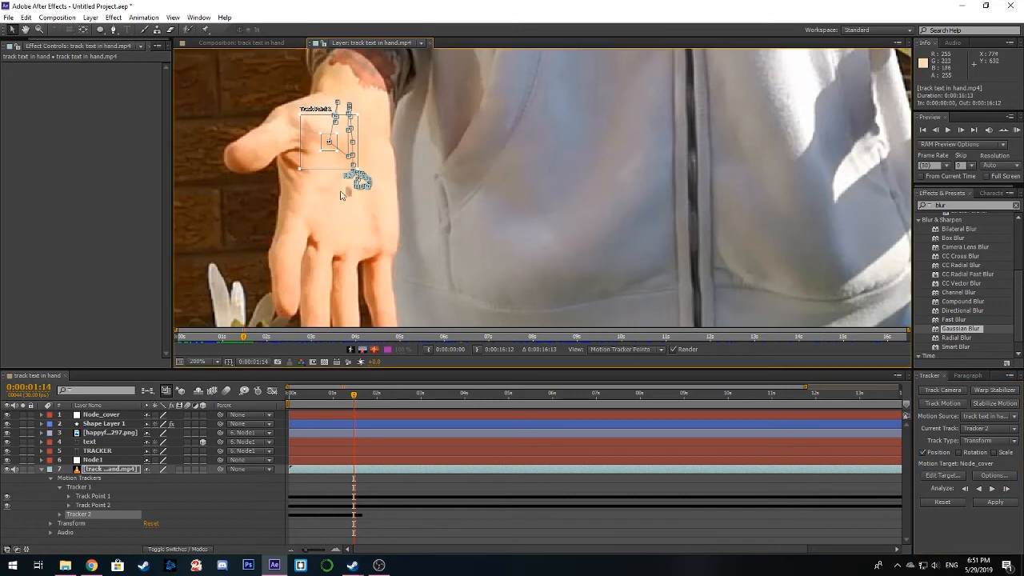
{"action": "left_click_drag", "start_coordinate": [319, 166], "coordinate": [339, 216]}
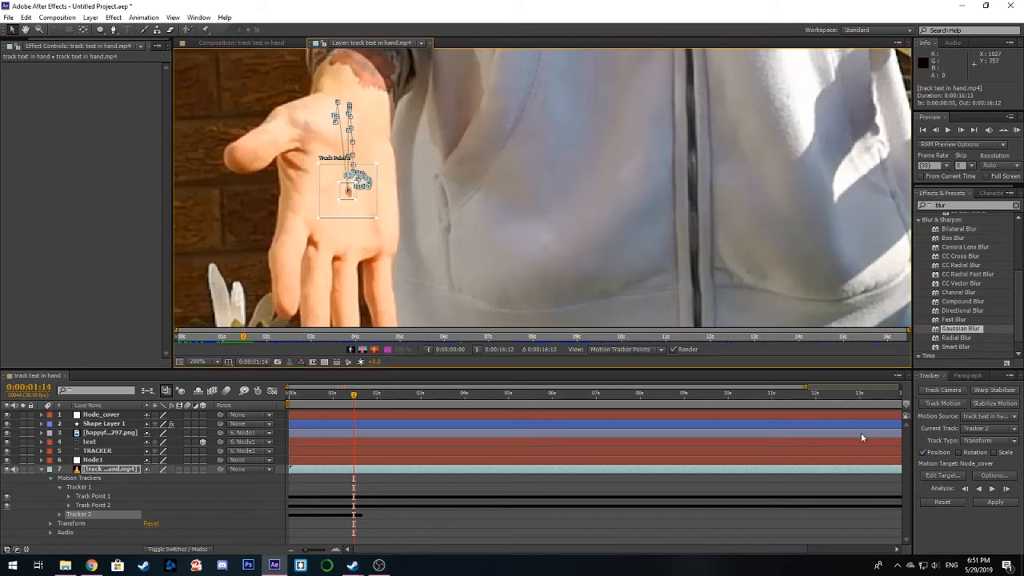
Realign Tracker 2's point with the palm dot at 0:00:01:15 and analyze frame by frame up to 0:00:01:19.
{"action": "left_click", "coordinate": [1005, 490]}
{"action": "key", "text": "Page_Down"}
{"action": "left_click_drag", "start_coordinate": [319, 204], "coordinate": [342, 246]}
{"action": "left_click", "coordinate": [1006, 488]}
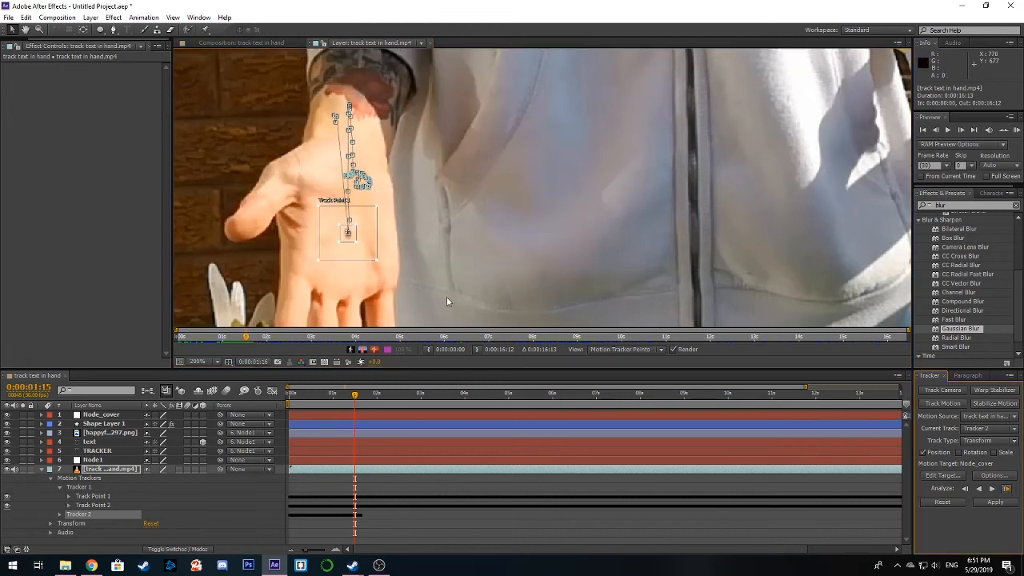
{"action": "left_click", "coordinate": [1005, 489]}
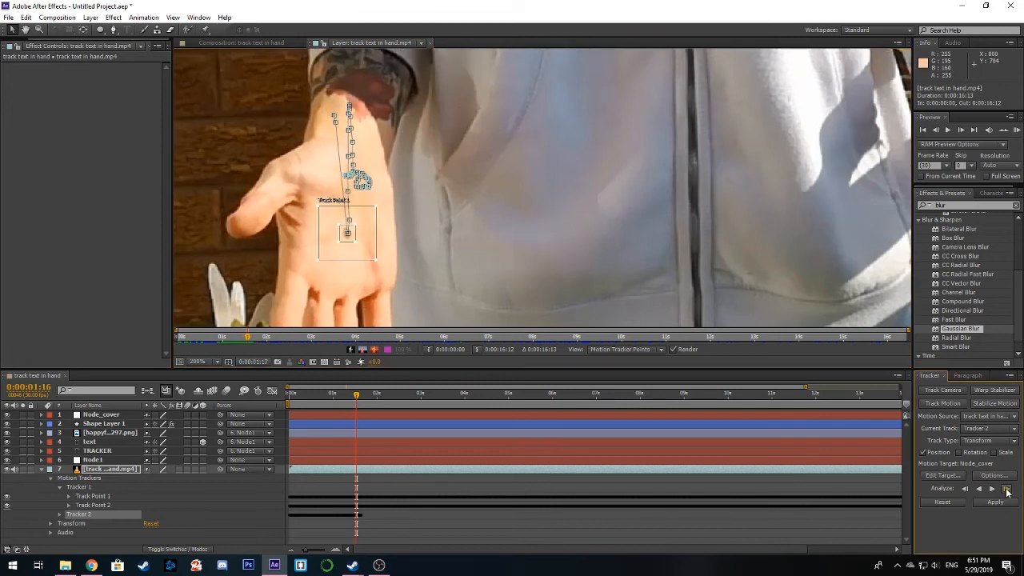
{"action": "left_click", "coordinate": [1006, 489]}
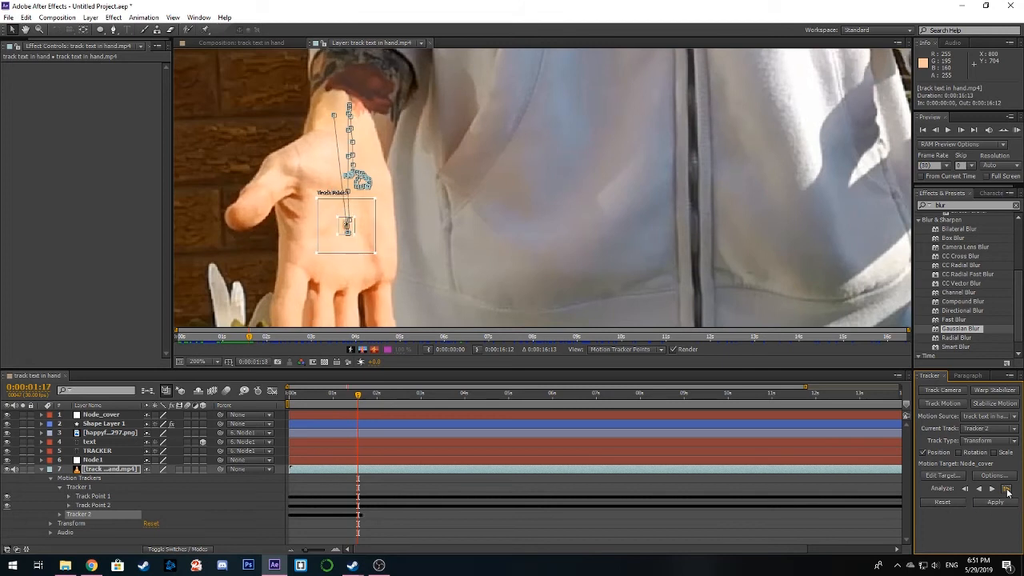
{"action": "left_click", "coordinate": [1007, 489]}
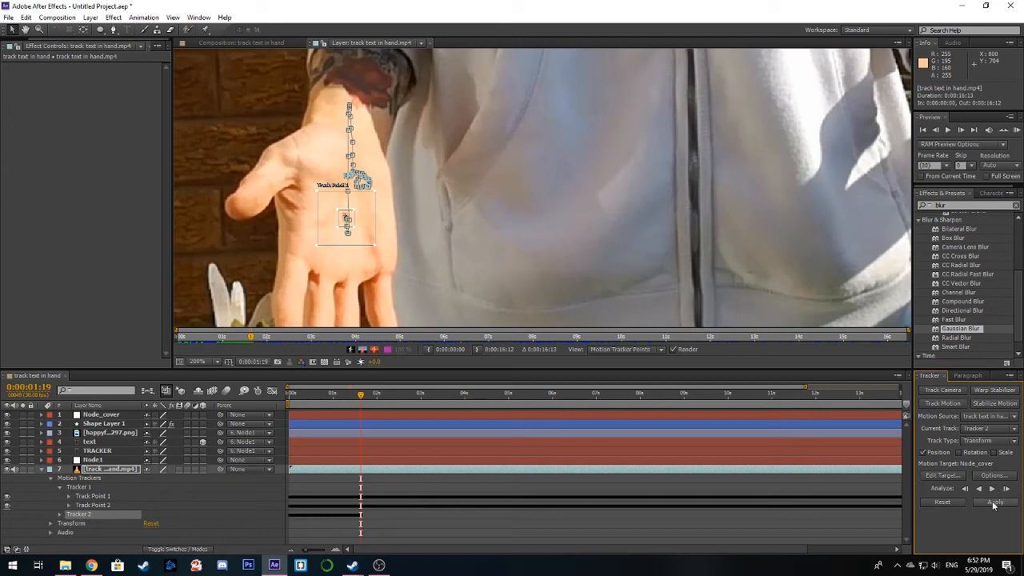
Apply Tracker 2's motion data to Node_cover.
{"action": "left_click", "coordinate": [995, 501]}
{"action": "left_click", "coordinate": [501, 294]}
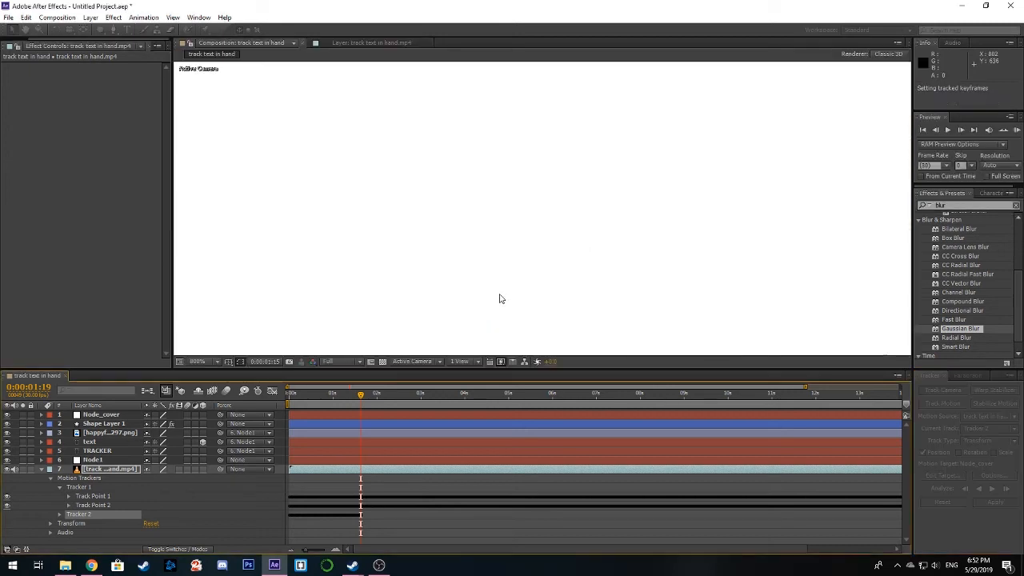
{"action": "scroll", "coordinate": [520, 238], "scroll_direction": "down", "scroll_amount": 3}
{"action": "scroll", "coordinate": [520, 238], "scroll_direction": "down", "scroll_amount": 2}
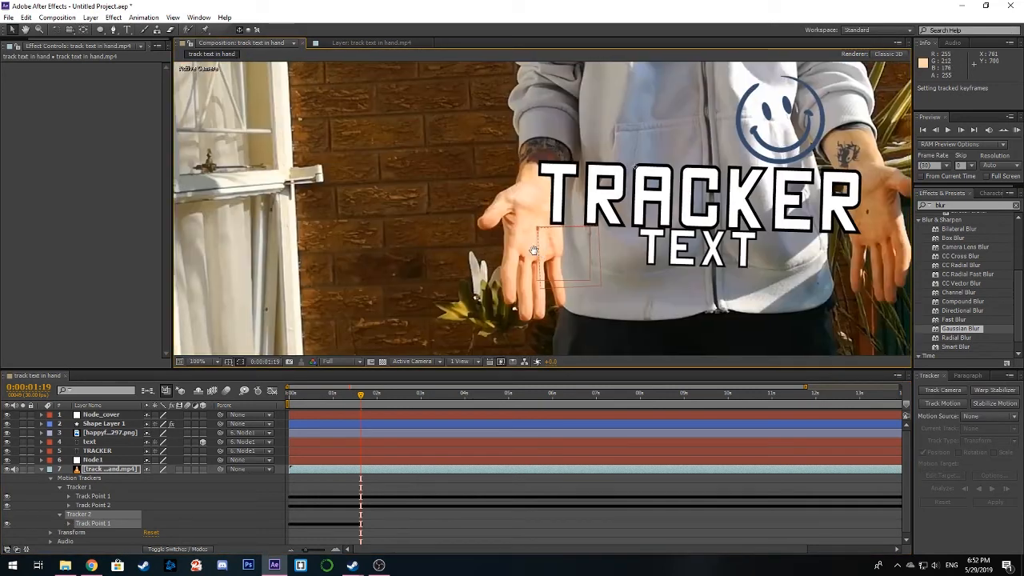
Parent Shape Layer 1 to Node_cover.
{"action": "left_click", "coordinate": [101, 413]}
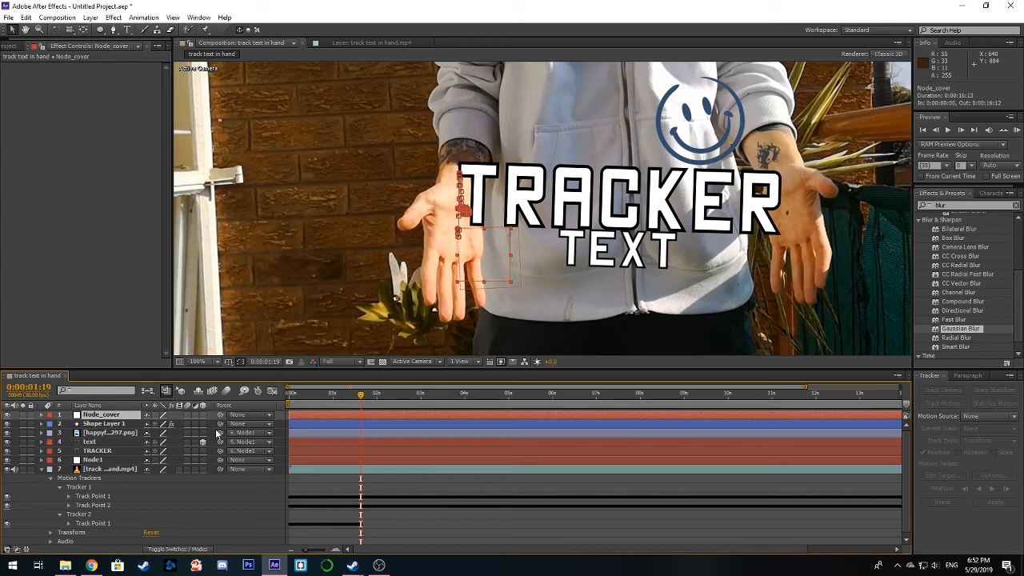
{"action": "left_click", "coordinate": [110, 424]}
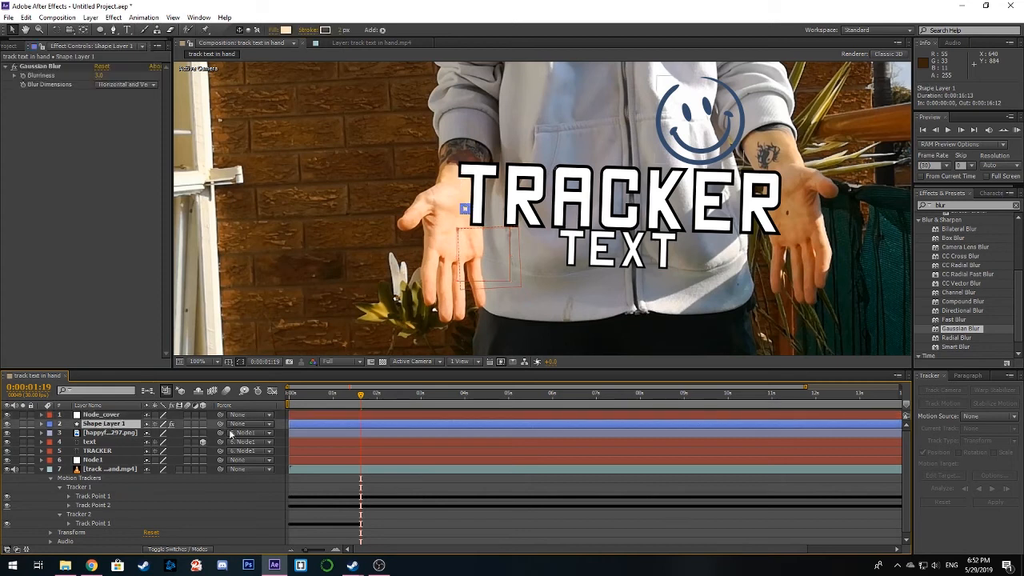
{"action": "left_click", "coordinate": [241, 423]}
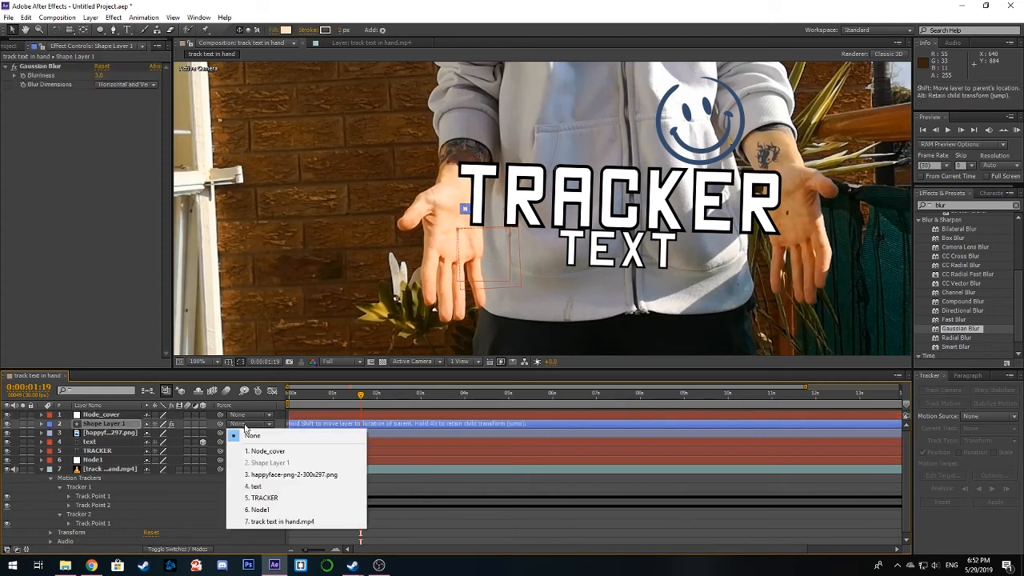
{"action": "left_click", "coordinate": [272, 452]}
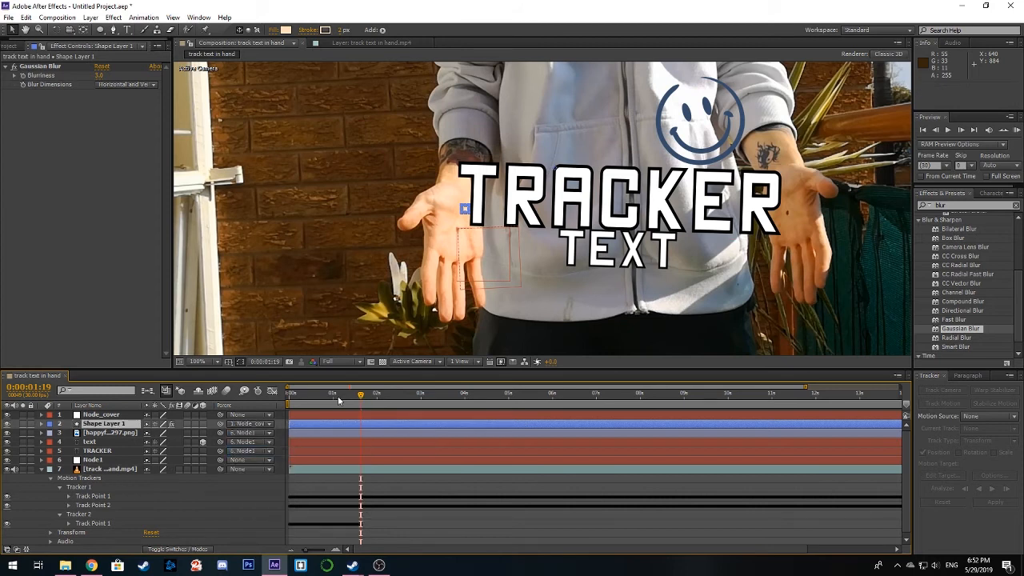
Return to the first frame and move Shape Layer 1 above Node_cover in the layer order.
{"action": "key", "text": "Home"}
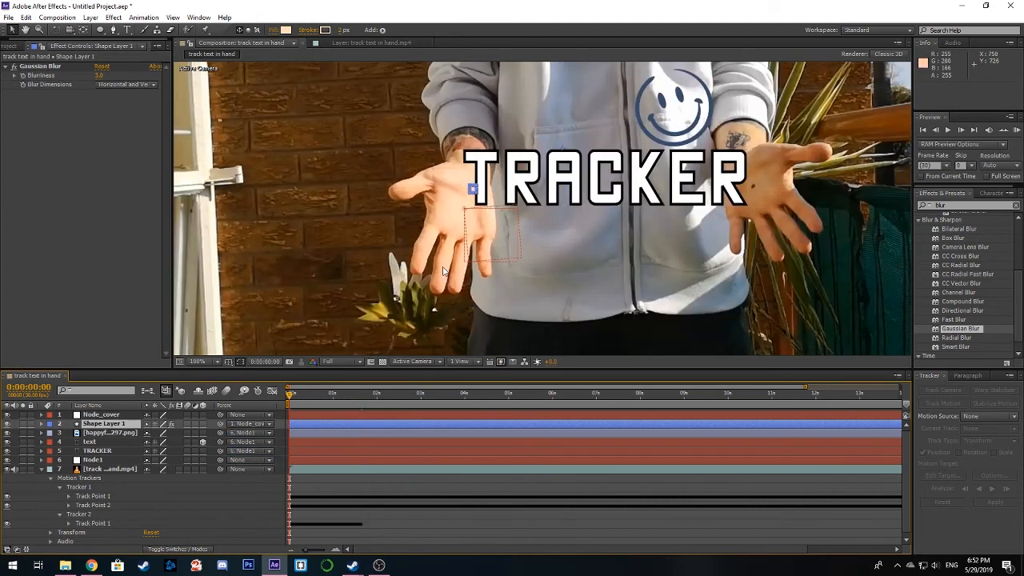
{"action": "left_click_drag", "start_coordinate": [443, 272], "coordinate": [422, 277]}
{"action": "left_click_drag", "start_coordinate": [98, 429], "coordinate": [104, 416]}
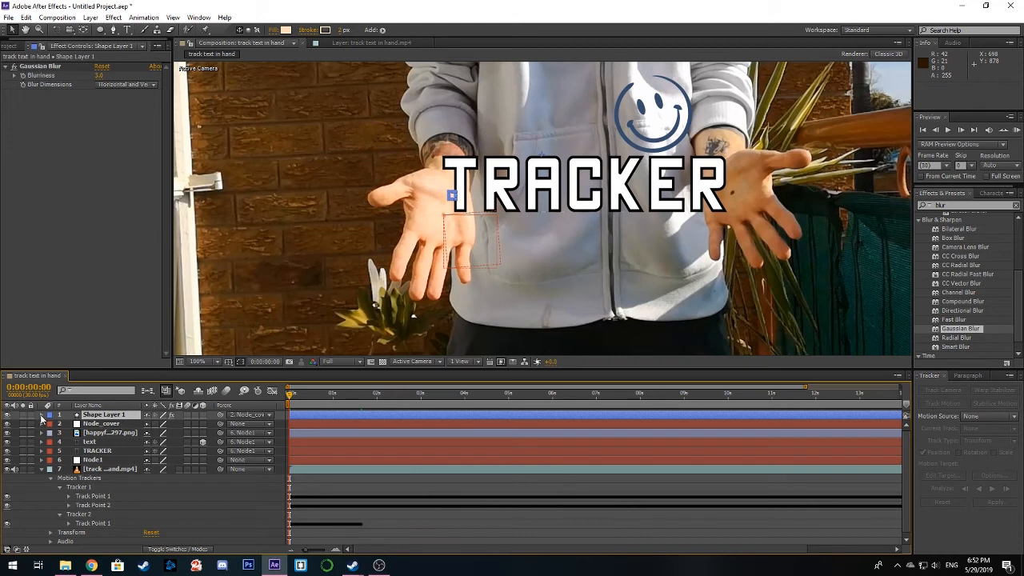
{"action": "left_click", "coordinate": [41, 416]}
{"action": "left_click", "coordinate": [41, 415]}
Move Shape Layer 1's circle onto the palm dot at Node_cover's origin, at position about 167.3, -76.0.
{"action": "scroll", "coordinate": [462, 200], "scroll_direction": "up", "scroll_amount": 4}
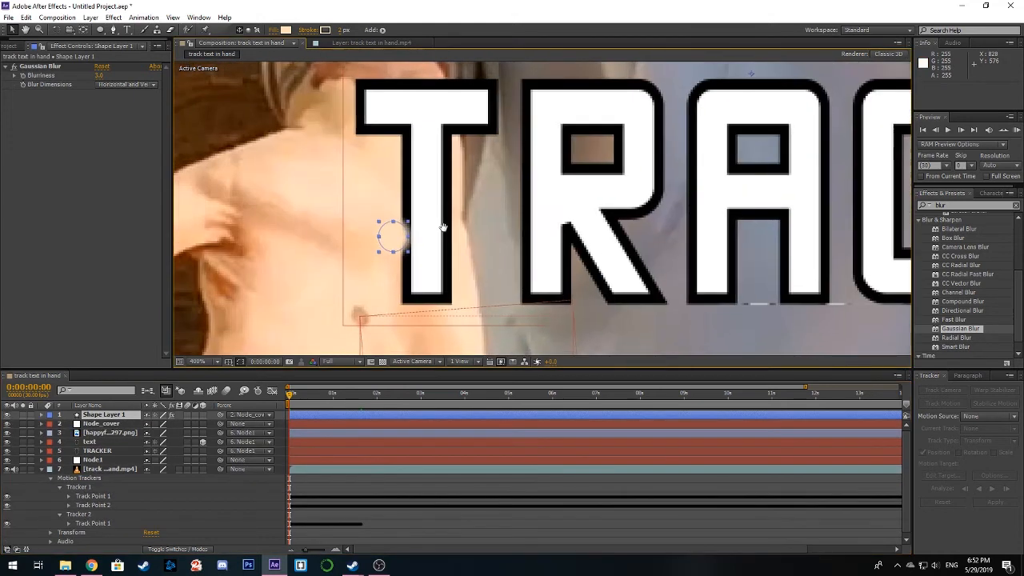
{"action": "left_click_drag", "start_coordinate": [420, 200], "coordinate": [388, 280]}
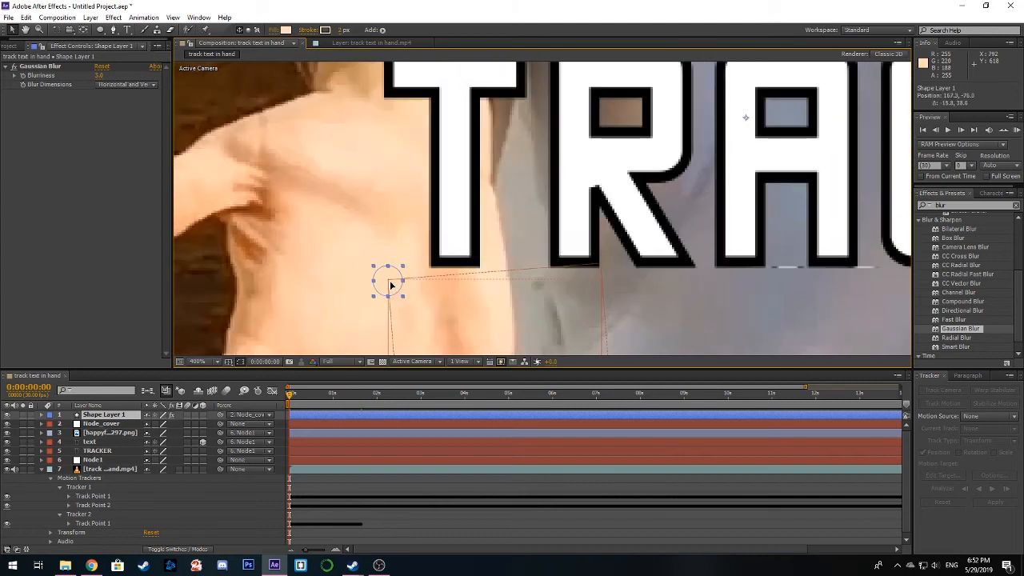
Preview the opening frames to check how the circle covers the palm dot.
{"action": "scroll", "coordinate": [413, 288], "scroll_direction": "down", "scroll_amount": 6}
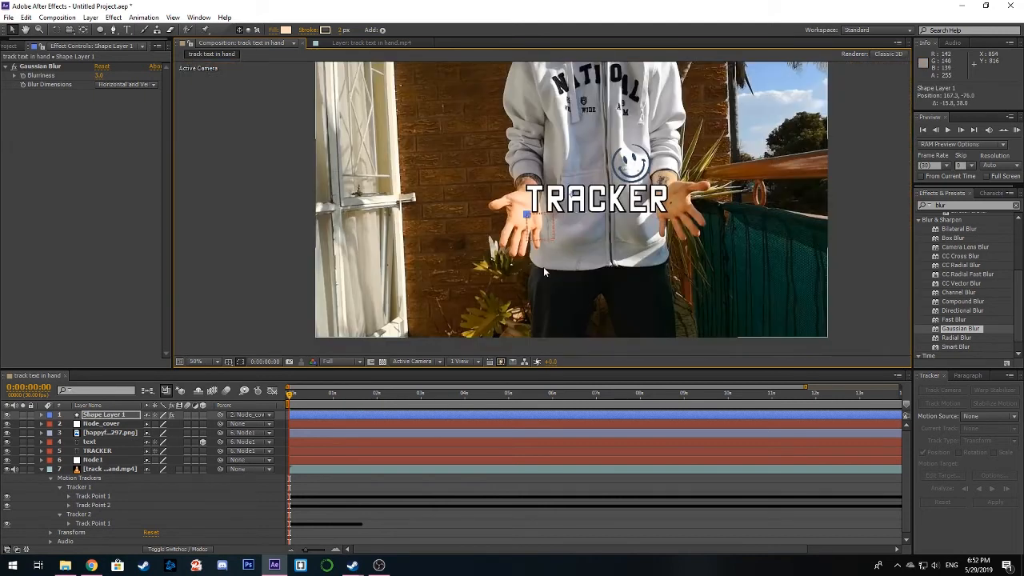
{"action": "scroll", "coordinate": [433, 233], "scroll_direction": "up", "scroll_amount": 3}
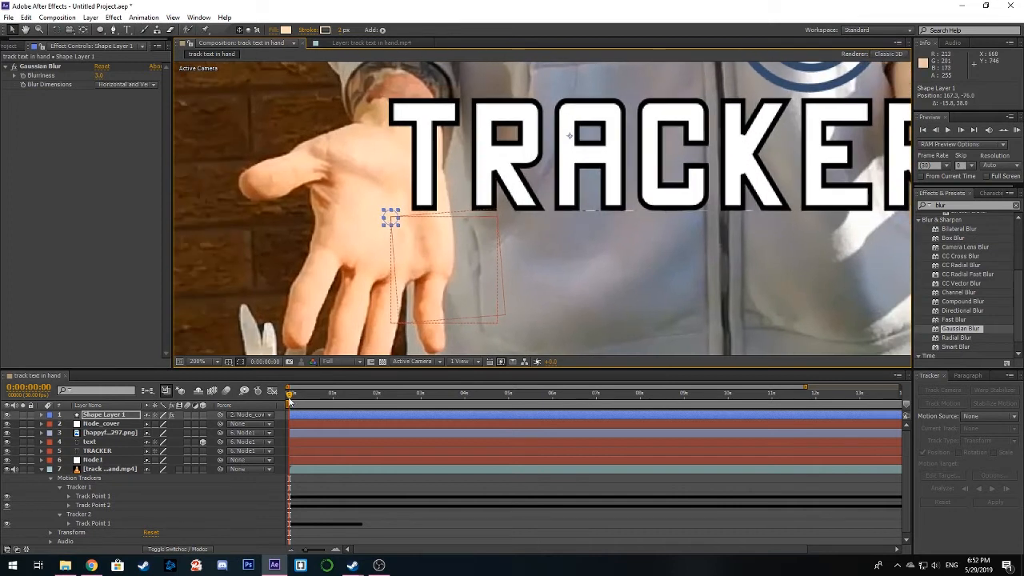
{"action": "mouse_move", "coordinate": [292, 398]}
{"action": "left_mouse_down"}
{"action": "mouse_move", "coordinate": [362, 405]}
{"action": "mouse_move", "coordinate": [288, 397]}
{"action": "left_mouse_up"}
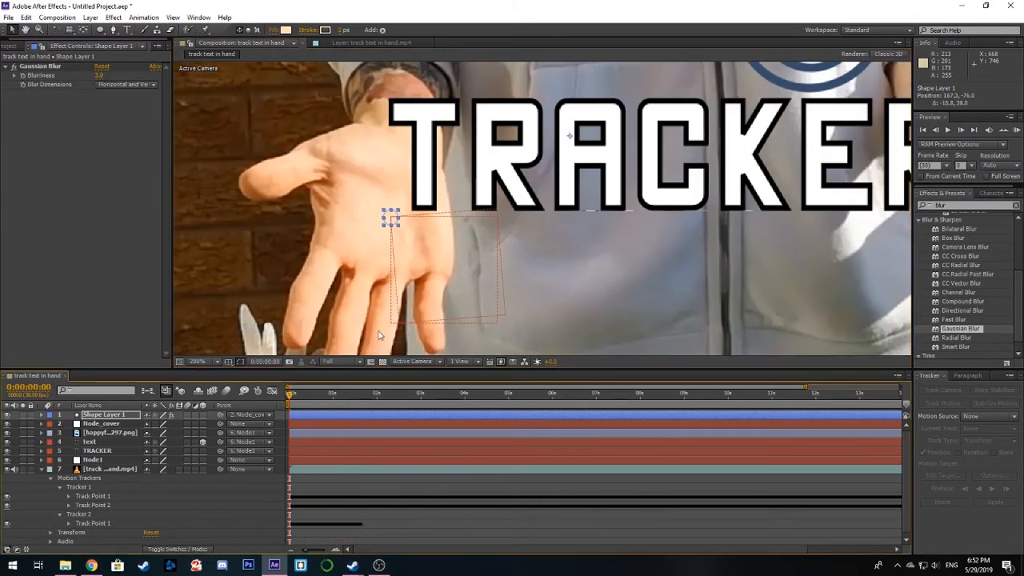
{"action": "scroll", "coordinate": [549, 265], "scroll_direction": "down", "scroll_amount": 1}
{"action": "scroll", "coordinate": [496, 262], "scroll_direction": "down", "scroll_amount": 2}
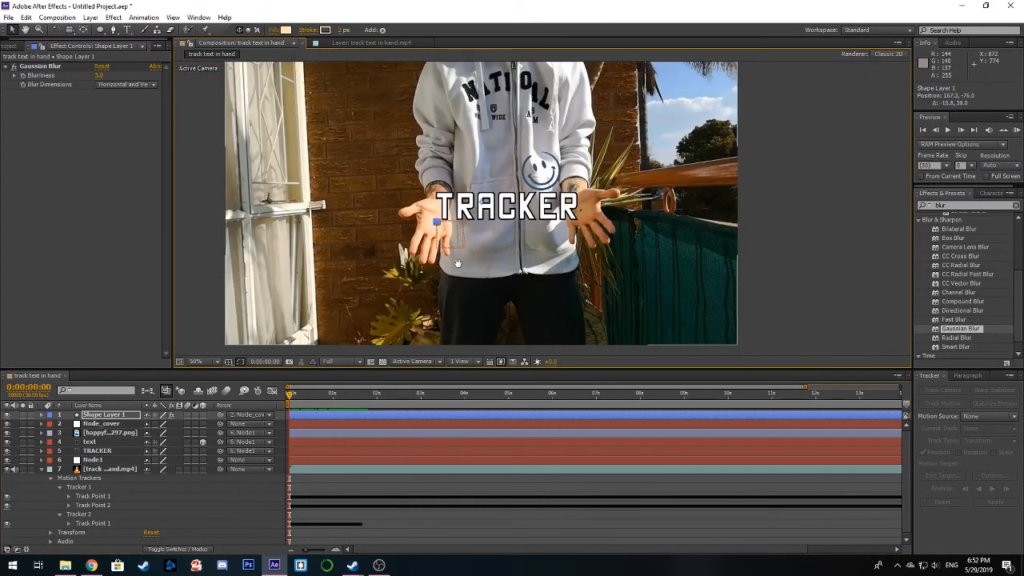
Clear the layer selection and preview the composition from the start to check how the palm cover follows the hand.
{"action": "left_click", "coordinate": [773, 282]}
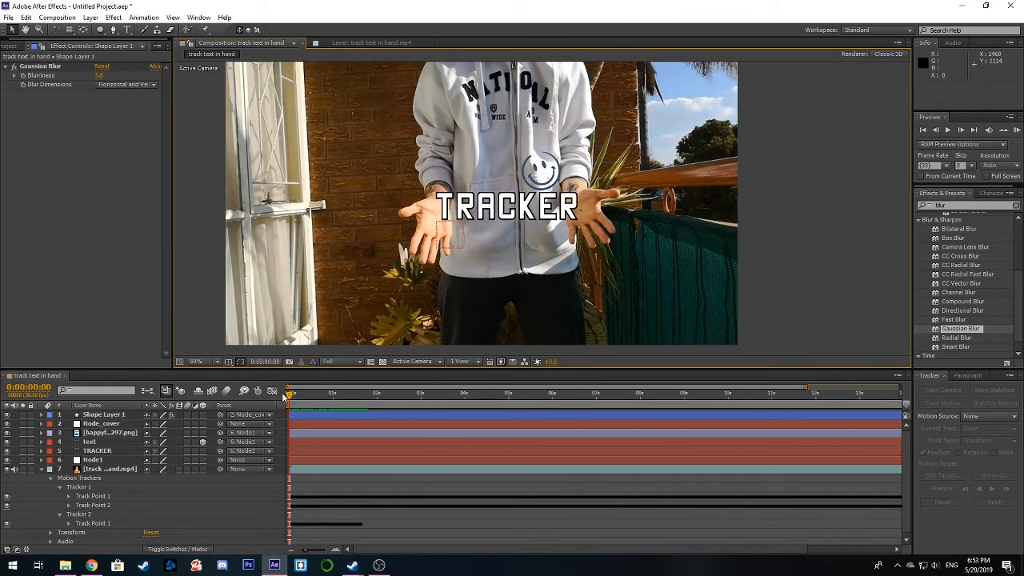
{"action": "left_click", "coordinate": [1017, 130]}
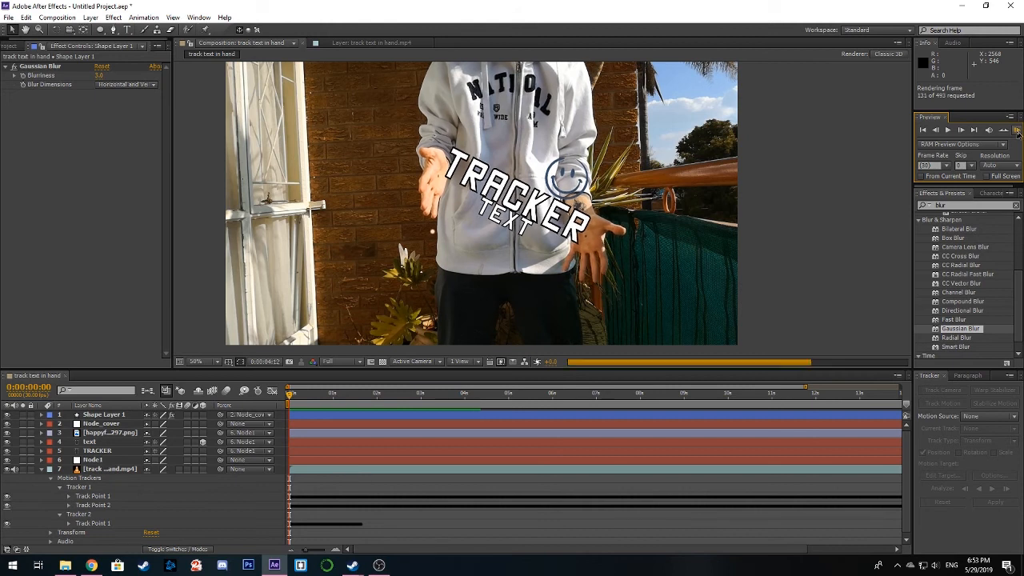
{"action": "left_click", "coordinate": [1016, 132]}
Split Shape Layer 1 at 0:00:01:01 and delete the part after that frame.
{"action": "left_click", "coordinate": [347, 401]}
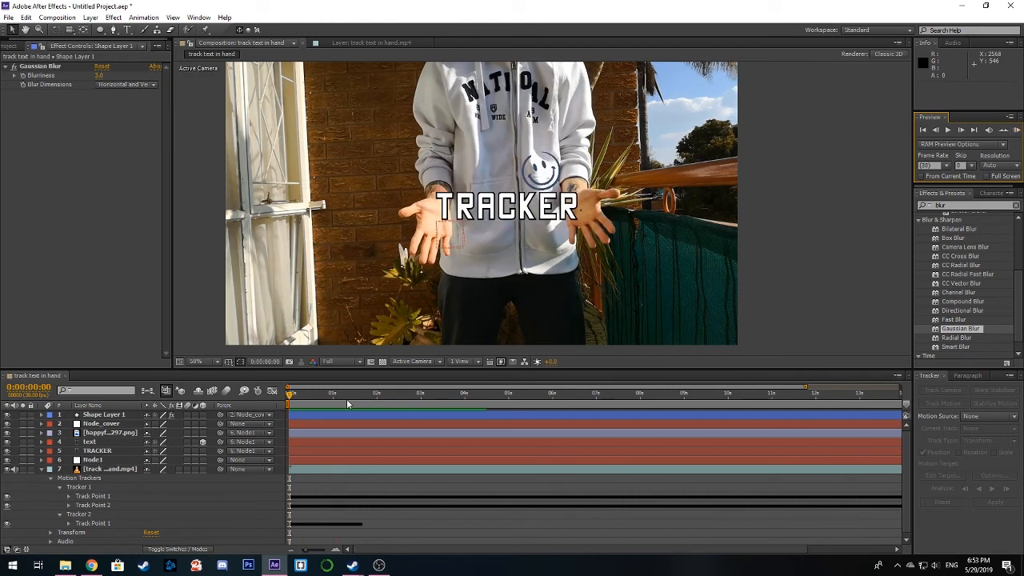
{"action": "mouse_move", "coordinate": [324, 400]}
{"action": "left_mouse_down"}
{"action": "mouse_move", "coordinate": [368, 402]}
{"action": "mouse_move", "coordinate": [335, 403]}
{"action": "left_mouse_up"}
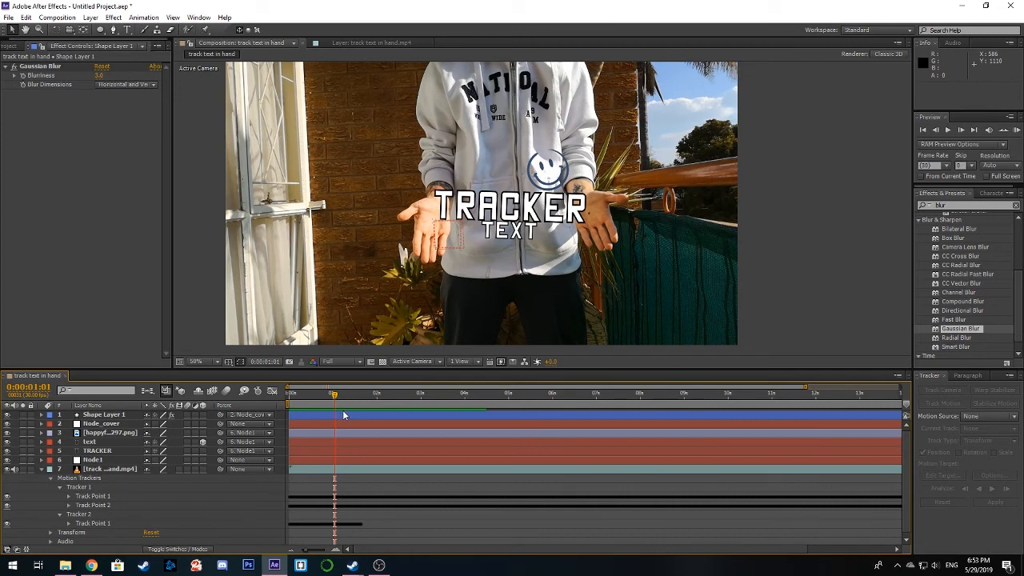
{"action": "left_click", "coordinate": [347, 415]}
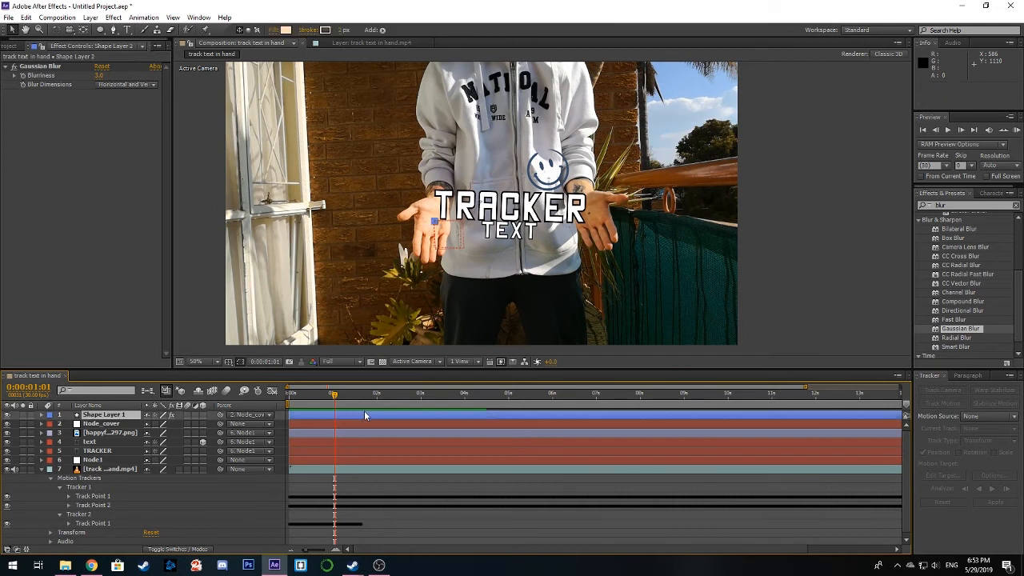
{"action": "key", "text": "ctrl+shift+d"}
{"action": "key", "text": "Delete"}
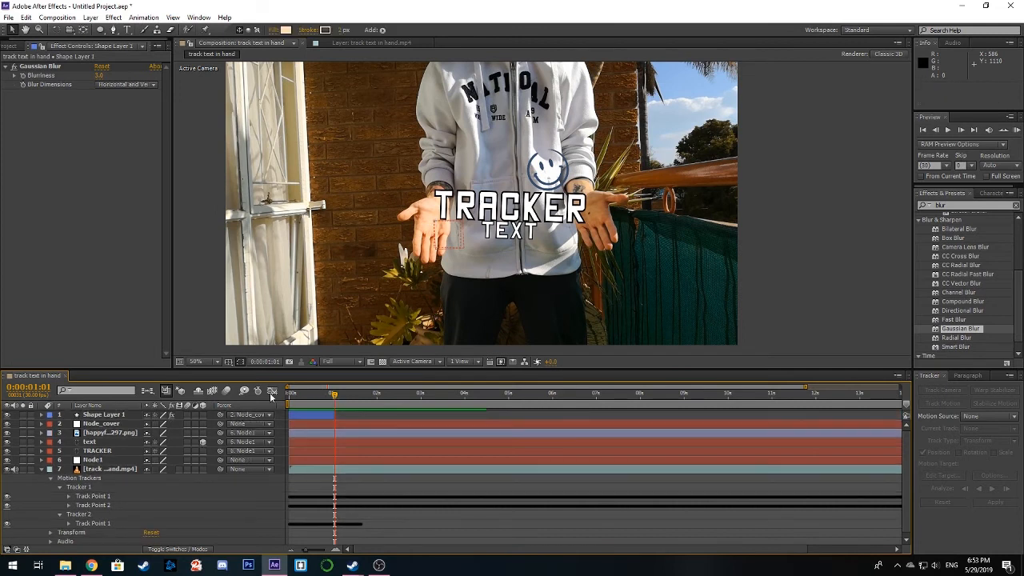
Return to the first frame and preview the whole composition with the shortened cover circle.
{"action": "left_click", "coordinate": [749, 395]}
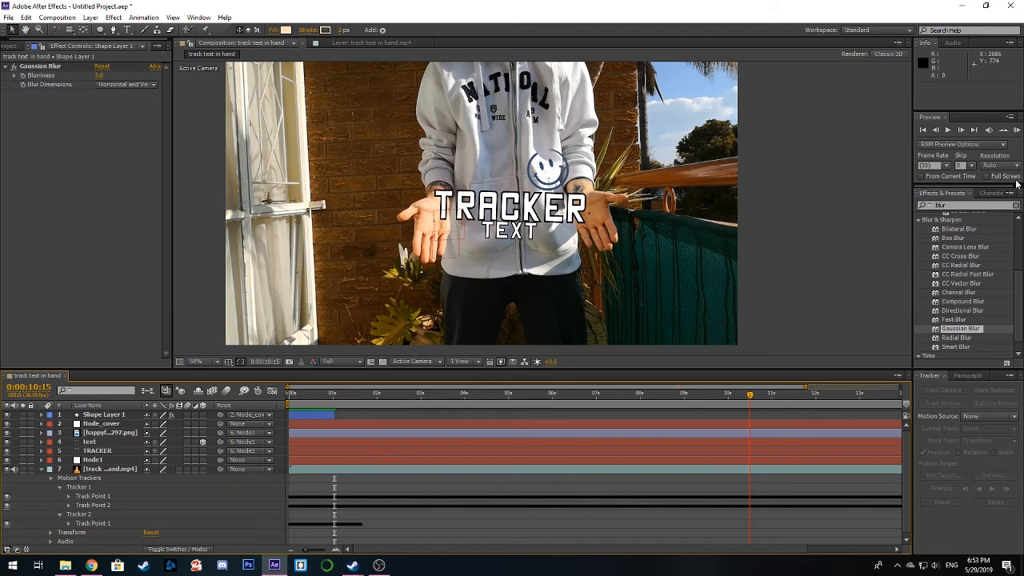
{"action": "left_click", "coordinate": [286, 397]}
{"action": "left_click", "coordinate": [1015, 129]}
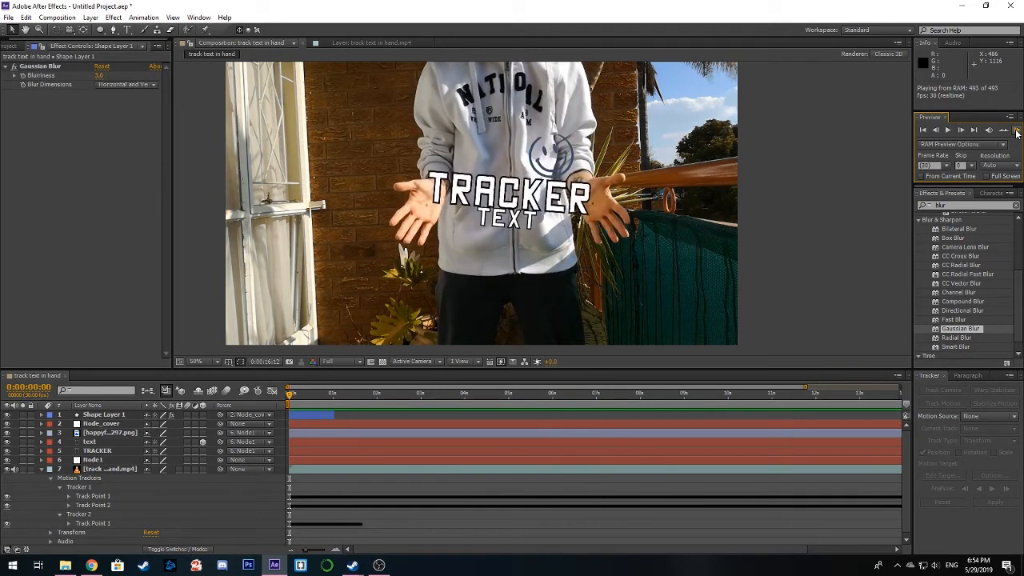
{"action": "left_click", "coordinate": [1016, 133]}
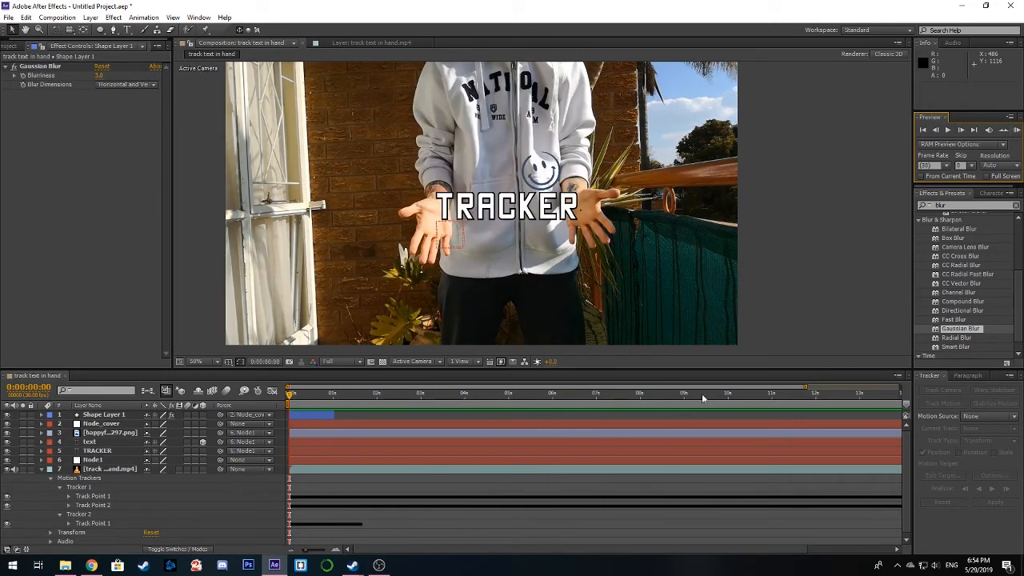
Go to 0:00:15:21, where the closing hands nearly meet, and inspect the tracked text between them at 200% magnification.
{"action": "left_click_drag", "start_coordinate": [767, 395], "coordinate": [863, 406]}
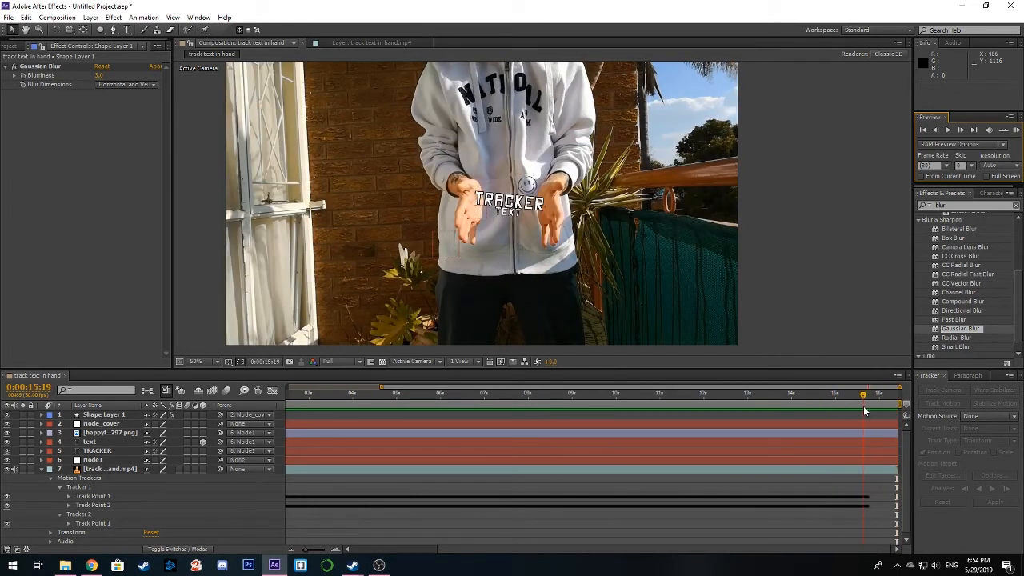
{"action": "scroll", "coordinate": [578, 227], "scroll_direction": "up", "scroll_amount": 2}
{"action": "left_click_drag", "start_coordinate": [543, 226], "coordinate": [597, 235]}
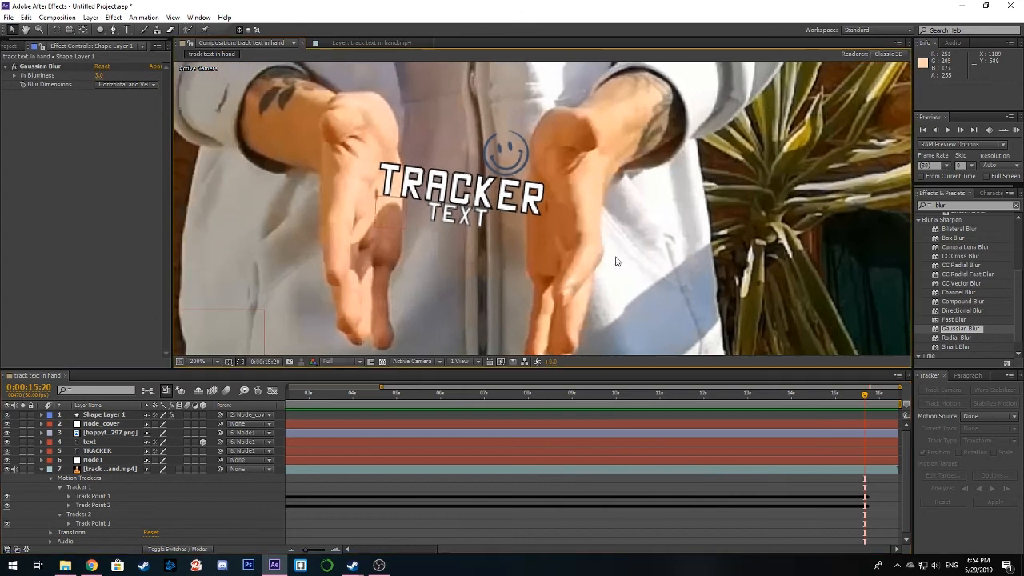
{"action": "left_click_drag", "start_coordinate": [864, 398], "coordinate": [867, 399]}
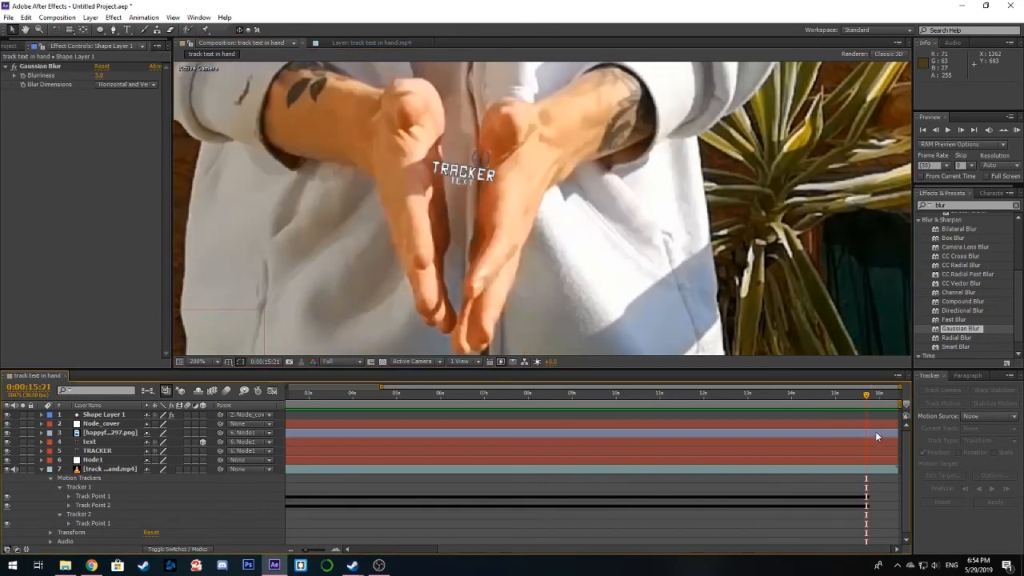
For the happy face, text and TRACKER layers together, keyframe Opacity at 100% at 0:00:15:21 and at 0% at 0:00:15:22.
{"action": "left_click", "coordinate": [875, 424]}
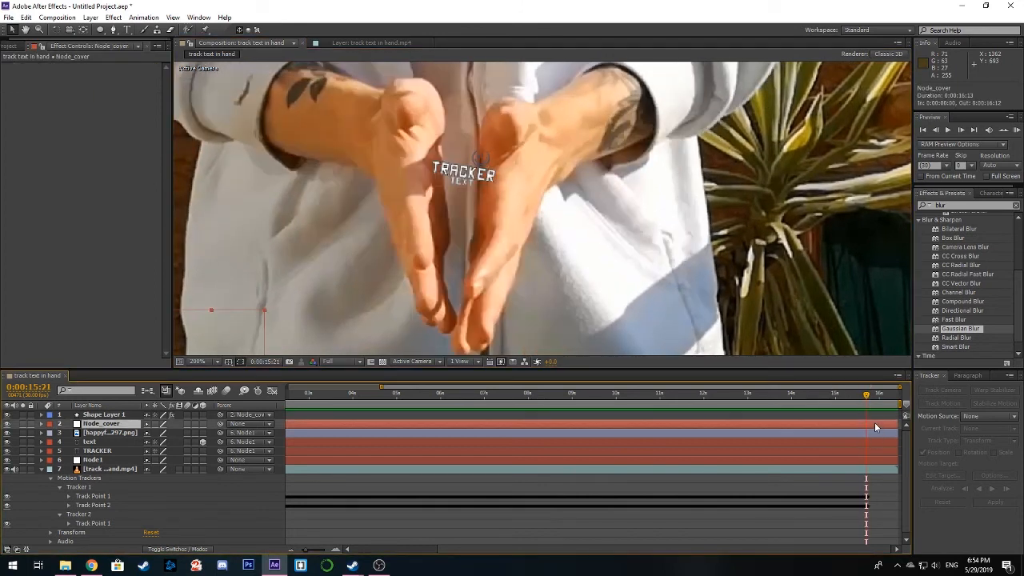
{"action": "left_click", "coordinate": [114, 432]}
{"action": "left_click", "coordinate": [111, 452]}
{"action": "left_click", "coordinate": [114, 445], "text": "ctrl"}
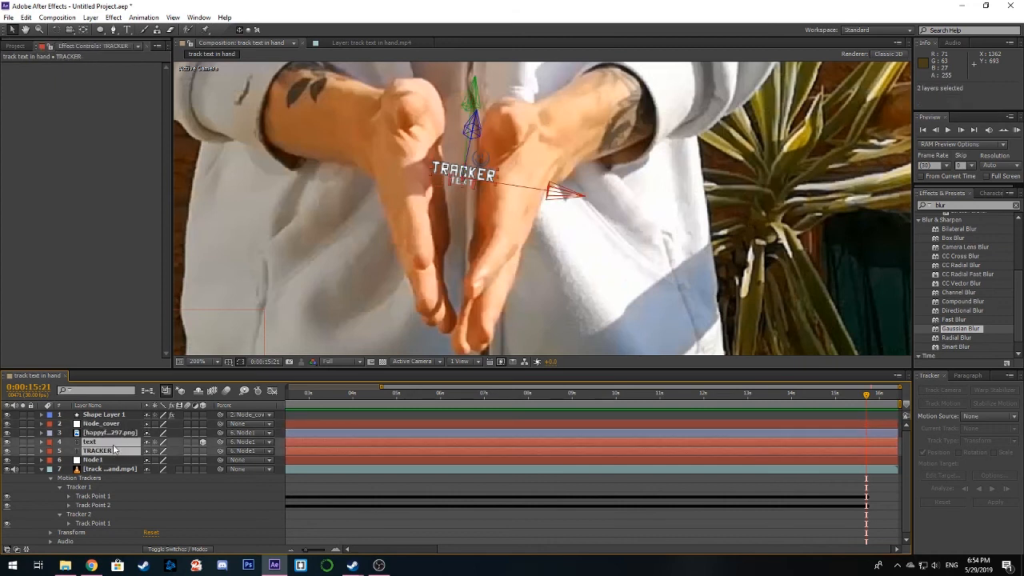
{"action": "left_click", "coordinate": [120, 433], "text": "ctrl"}
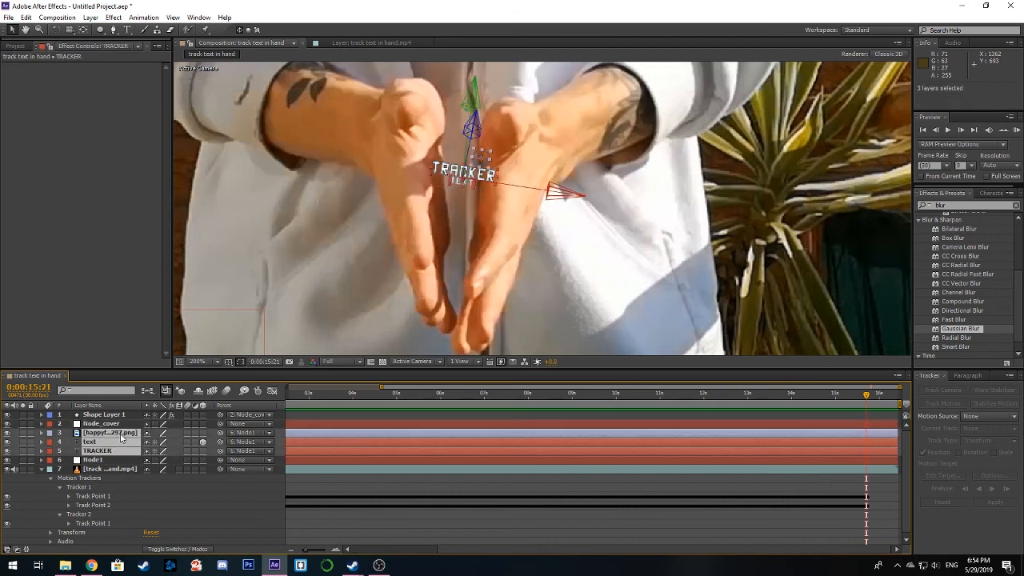
{"action": "left_click", "coordinate": [42, 433]}
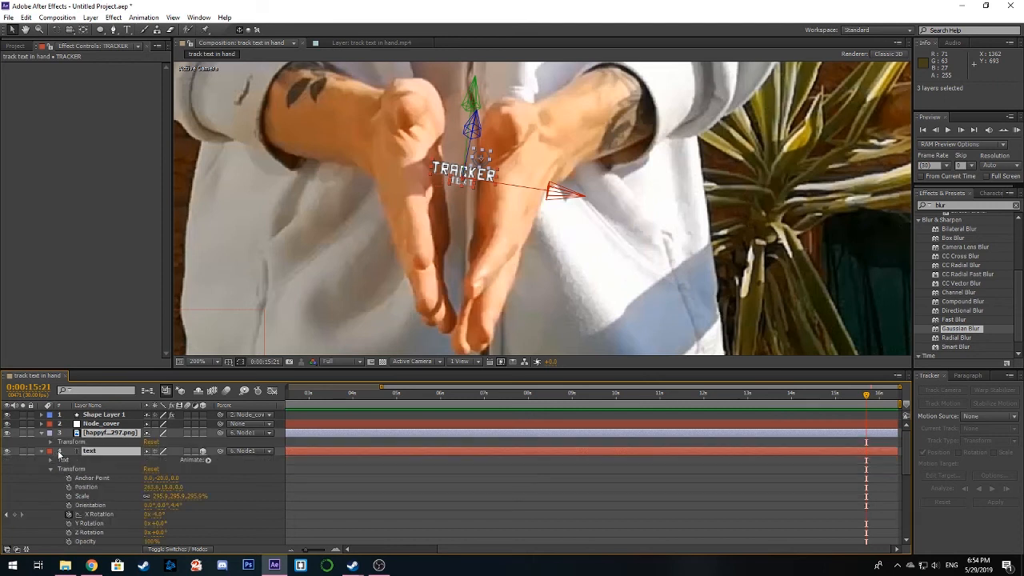
{"action": "left_click", "coordinate": [51, 442]}
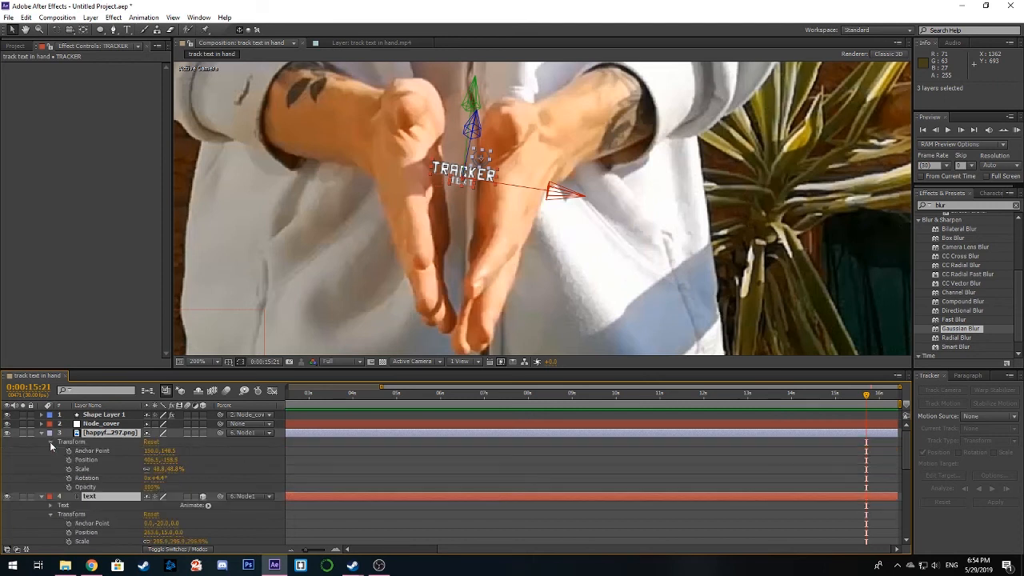
{"action": "left_click", "coordinate": [68, 487]}
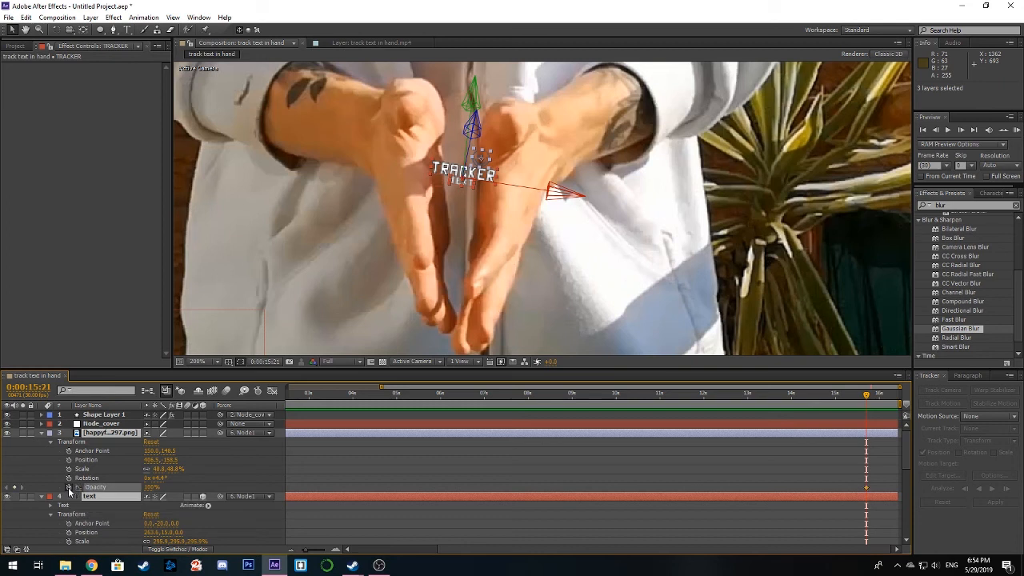
{"action": "left_click_drag", "start_coordinate": [868, 397], "coordinate": [869, 400]}
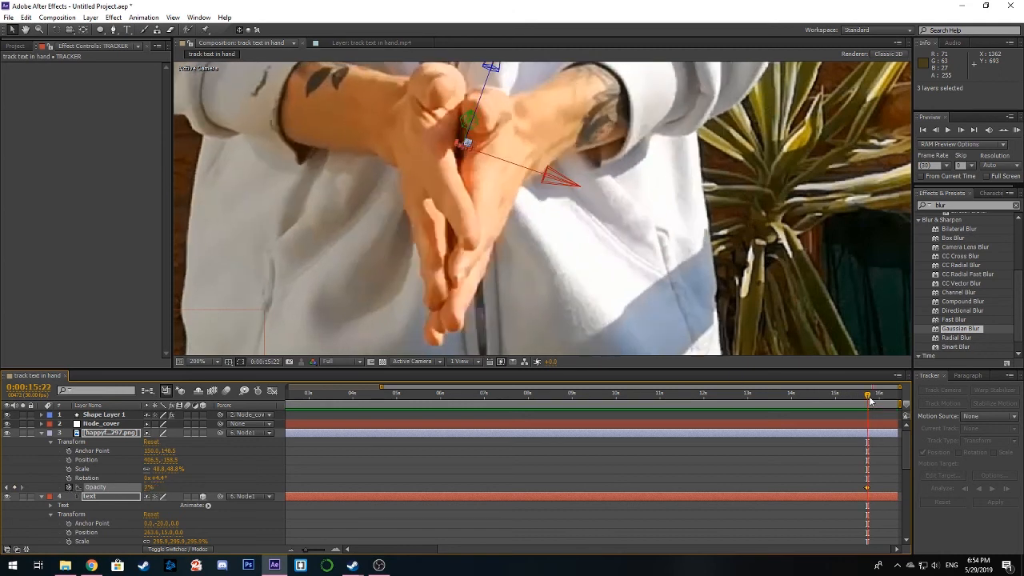
Step back to 0:00:15:16 and preview the composition to check the disappearance of the text and happy face.
{"action": "left_click_drag", "start_coordinate": [868, 397], "coordinate": [858, 396]}
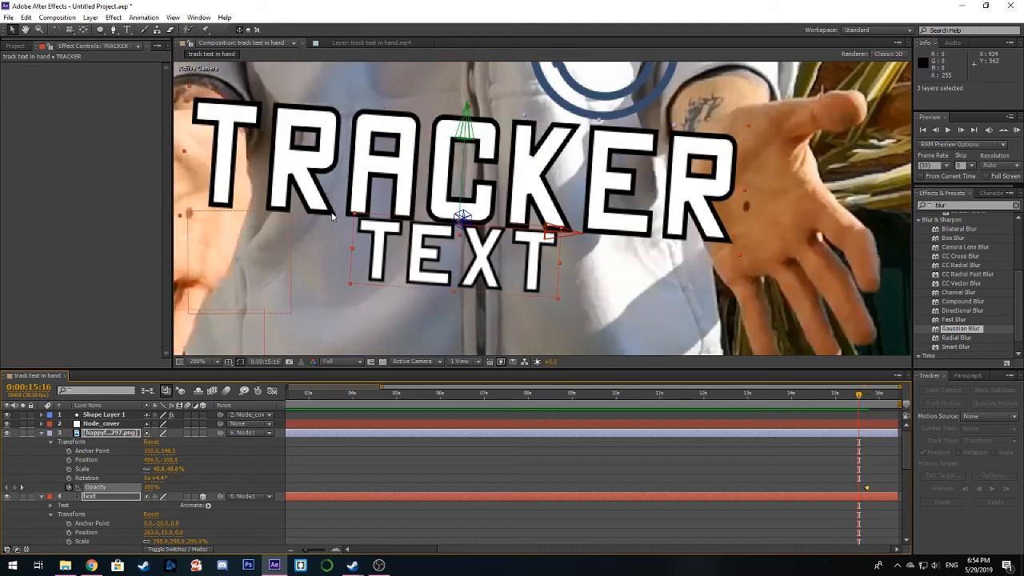
{"action": "left_click", "coordinate": [1017, 130]}
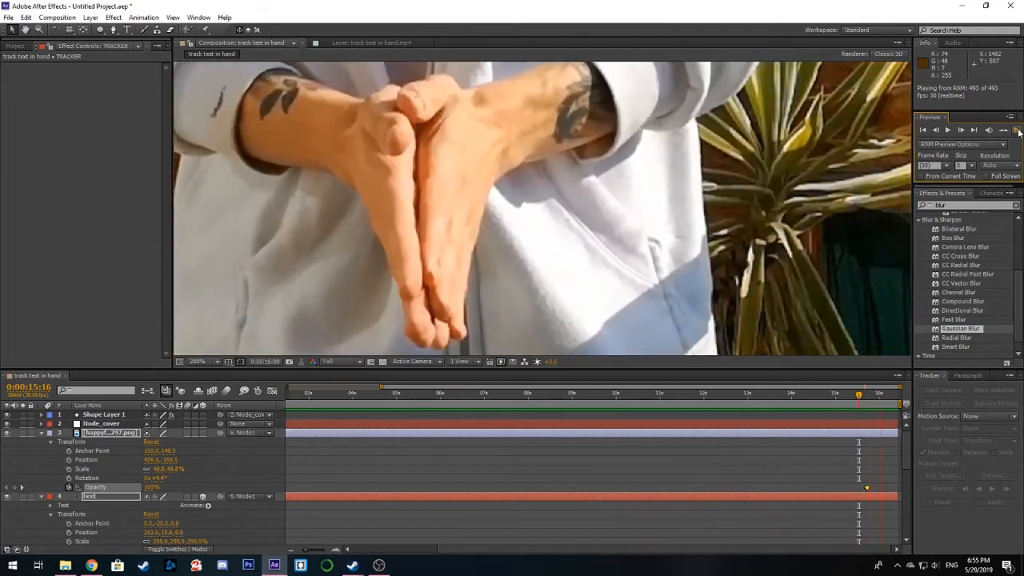
{"action": "left_click", "coordinate": [1017, 132]}
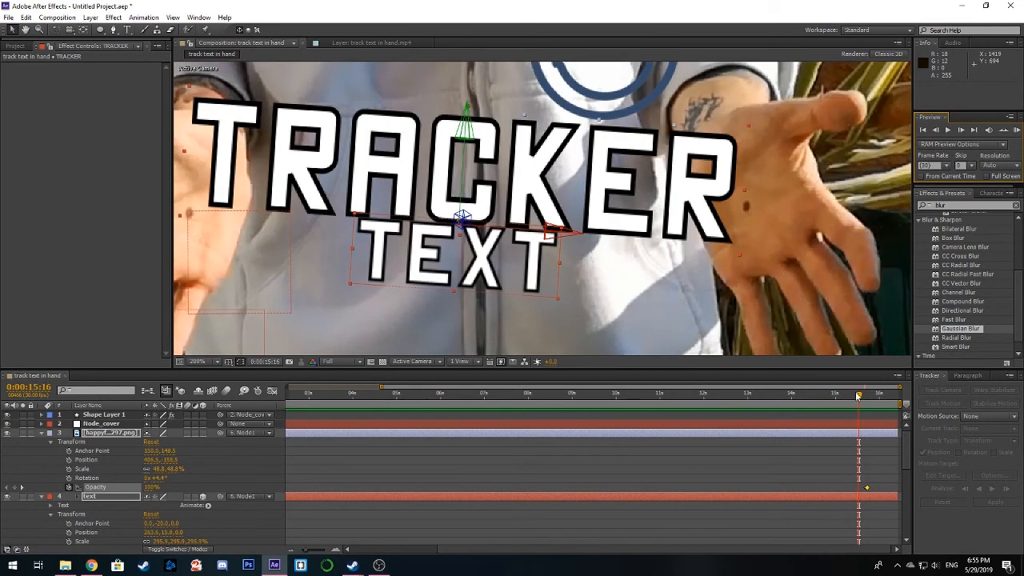
Scrub back to the first frame and view both hands and the TRACKER text at 100% magnification.
{"action": "scroll", "coordinate": [588, 214], "scroll_direction": "down", "scroll_amount": 1}
{"action": "left_click_drag", "start_coordinate": [588, 214], "coordinate": [633, 211]}
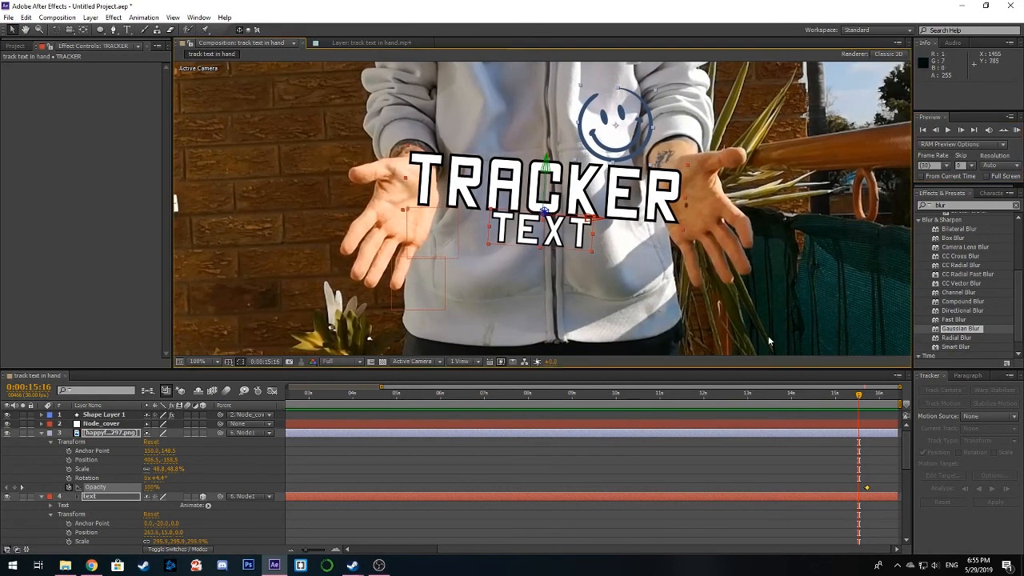
{"action": "left_click", "coordinate": [656, 393]}
{"action": "left_click_drag", "start_coordinate": [620, 403], "coordinate": [276, 414]}
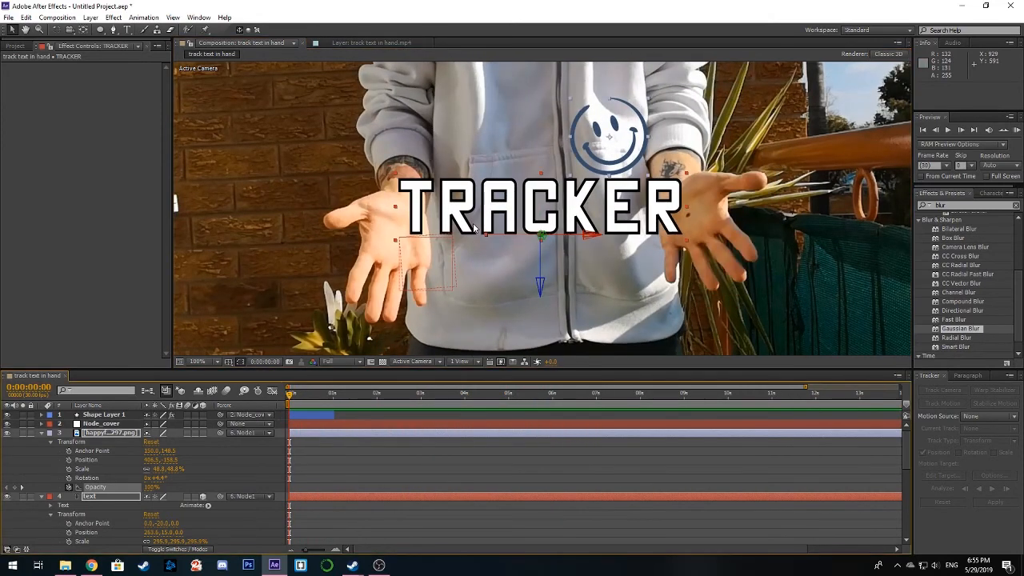
{"action": "left_click_drag", "start_coordinate": [582, 193], "coordinate": [541, 202]}
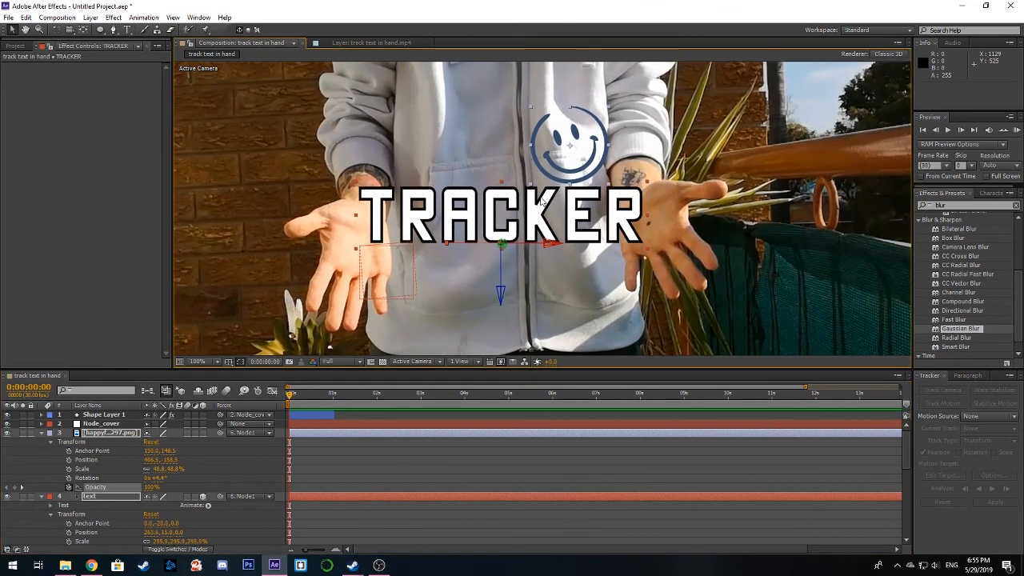